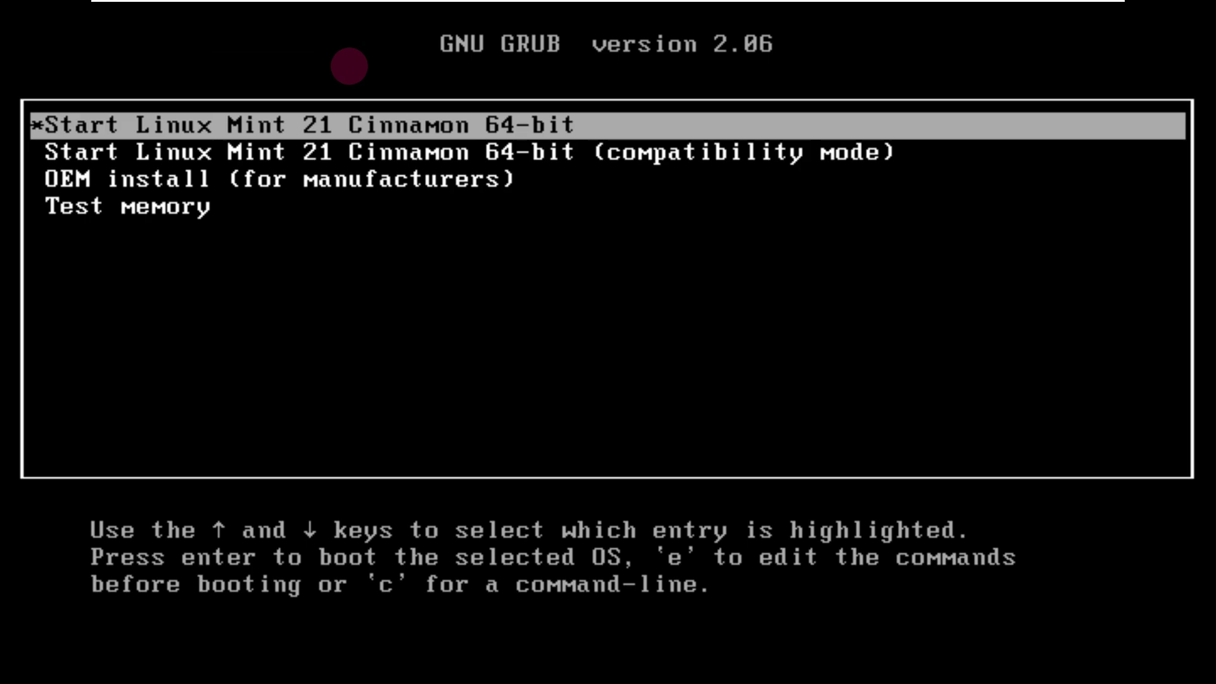
- Boot the live system with the standard Start Linux Mint 21 Cinnamon 64-bit entry
key(Down)
key(Down)
key(Down)
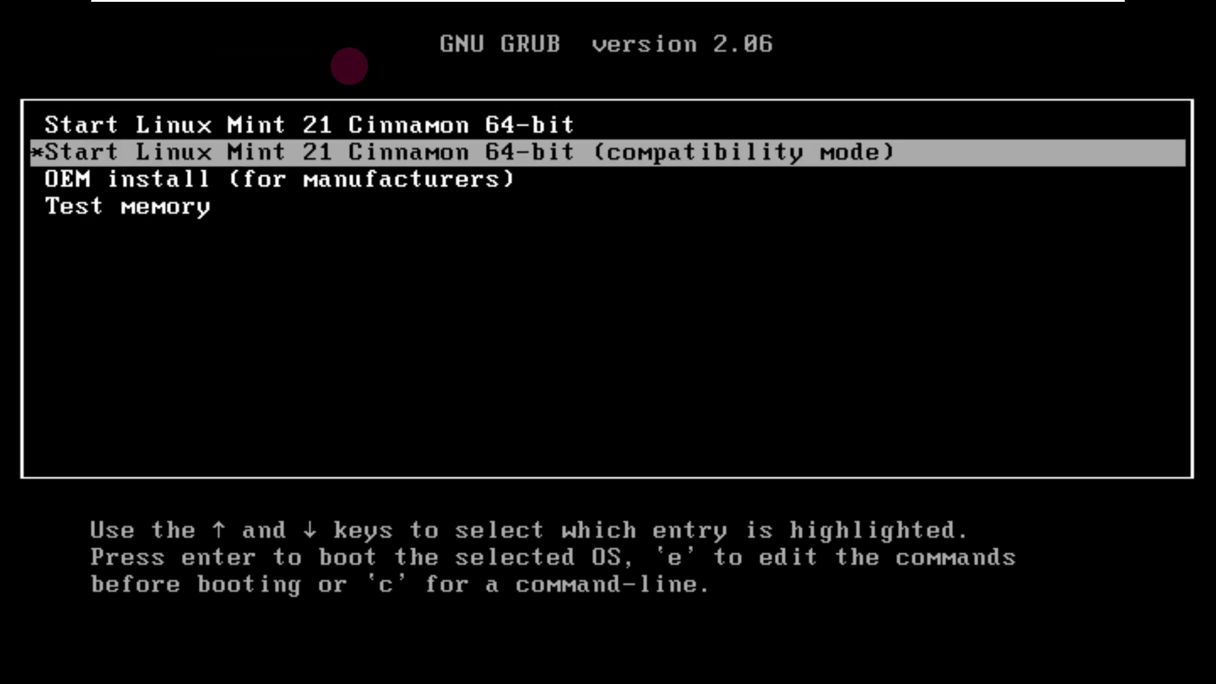
key(Up)
key(Up)
key(Up)
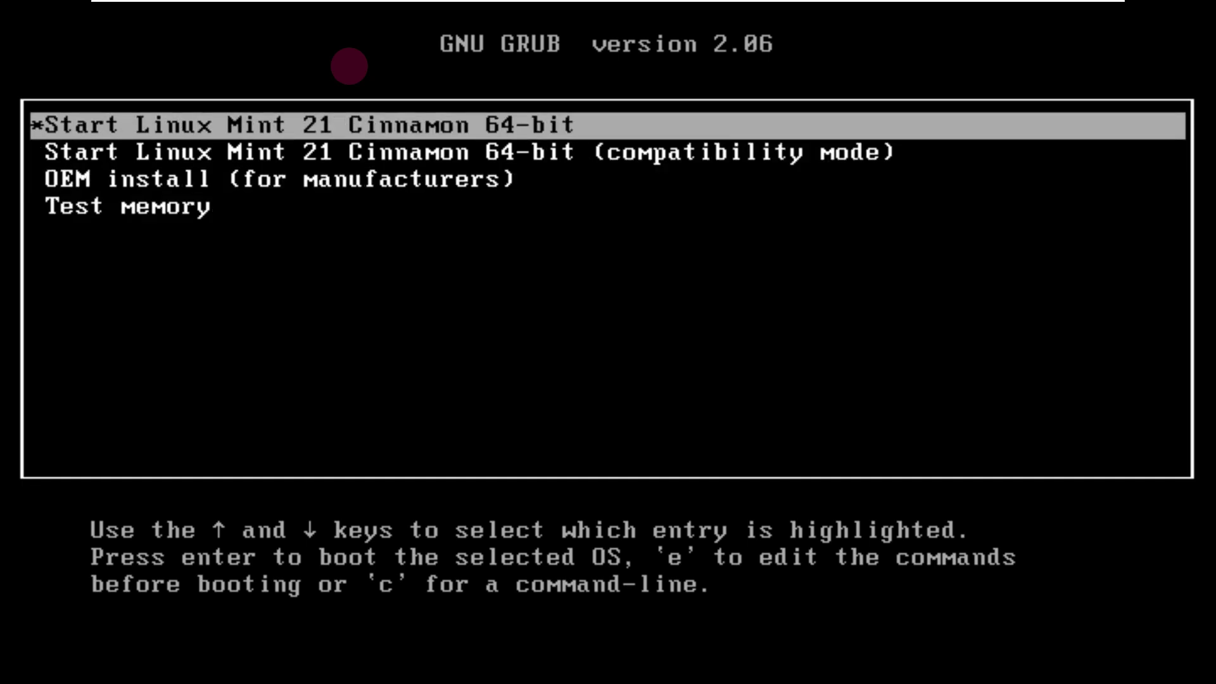
key(Down)
key(Down)
key(Up)
key(Up)
key(Return)
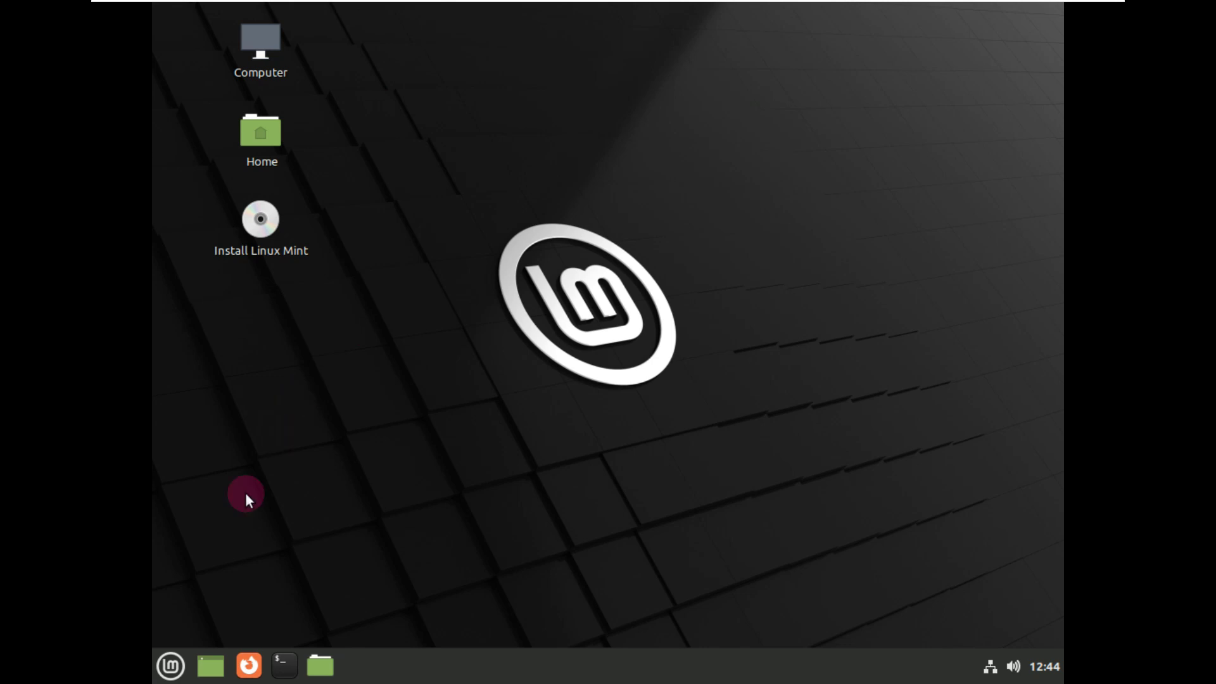
- Open the Display preferences, set the resolution to 1920 × 1080 (16:9), and keep the new configuration
click(172, 652)
click(325, 478)
click(325, 483)
scroll(517, 387, down, 3)
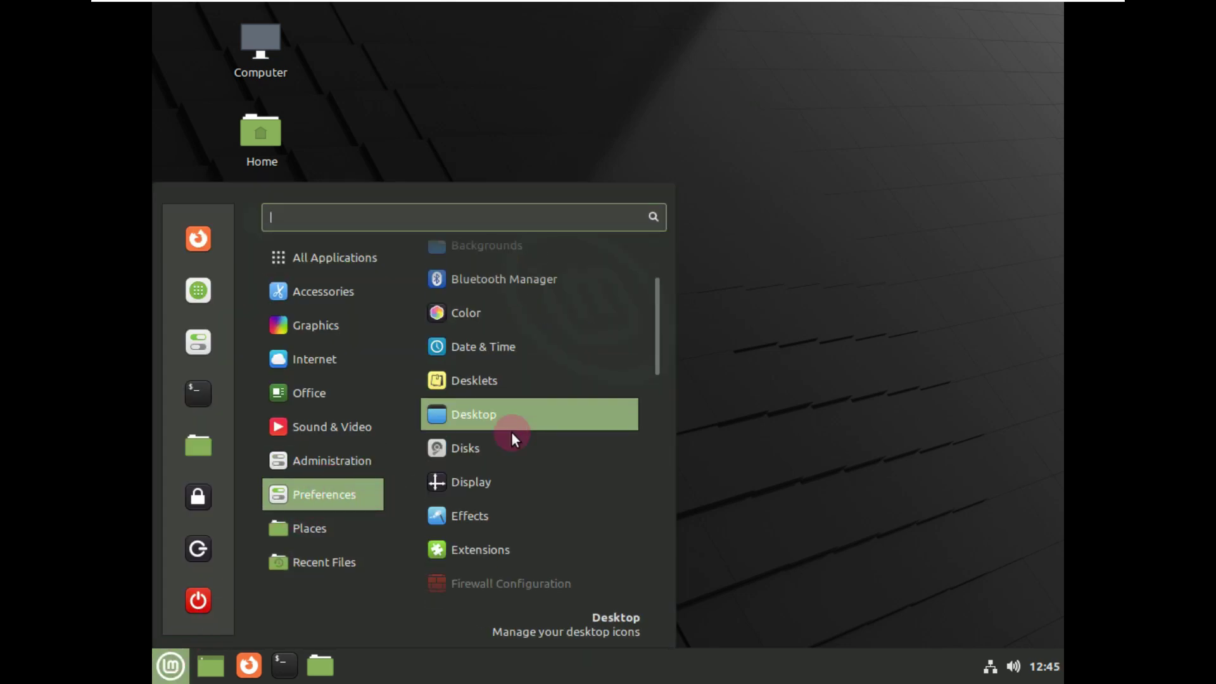
click(508, 466)
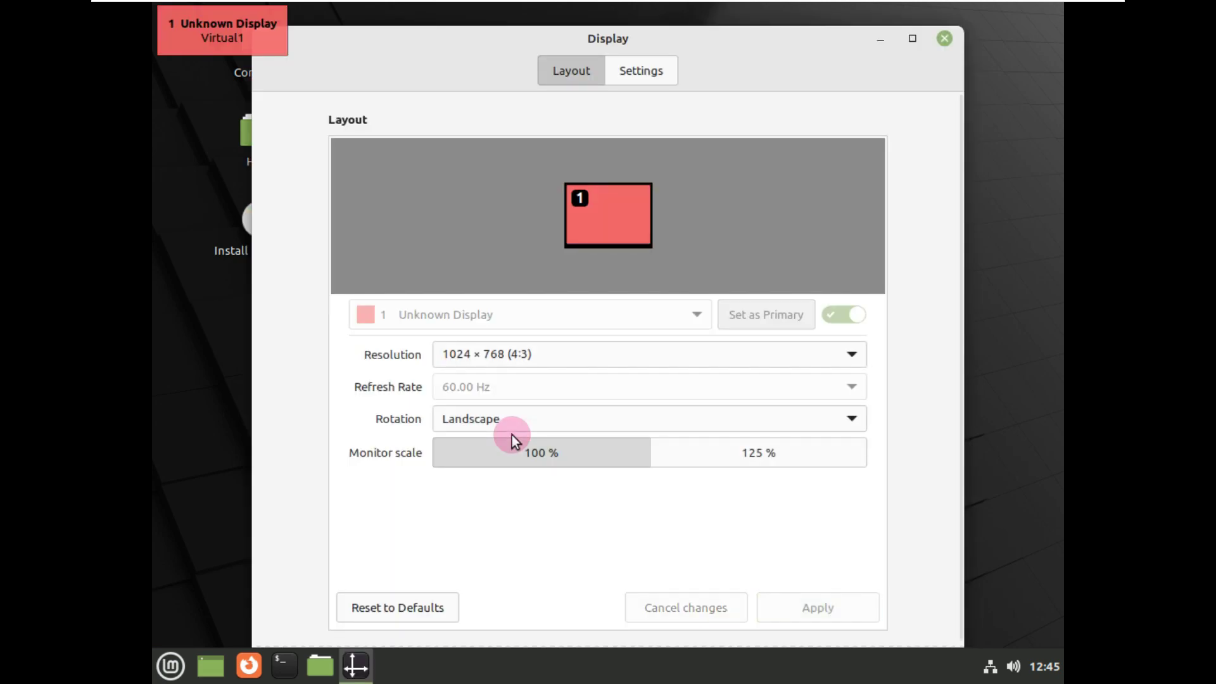
click(552, 350)
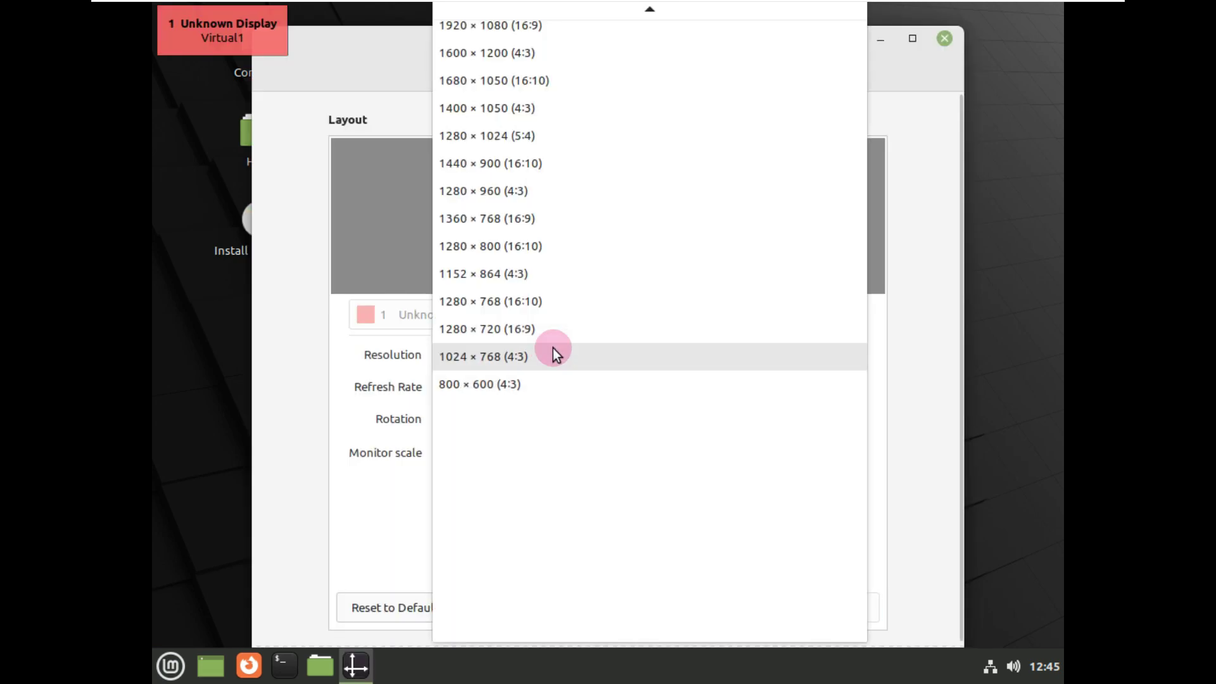
scroll(546, 98, up, 3)
click(538, 132)
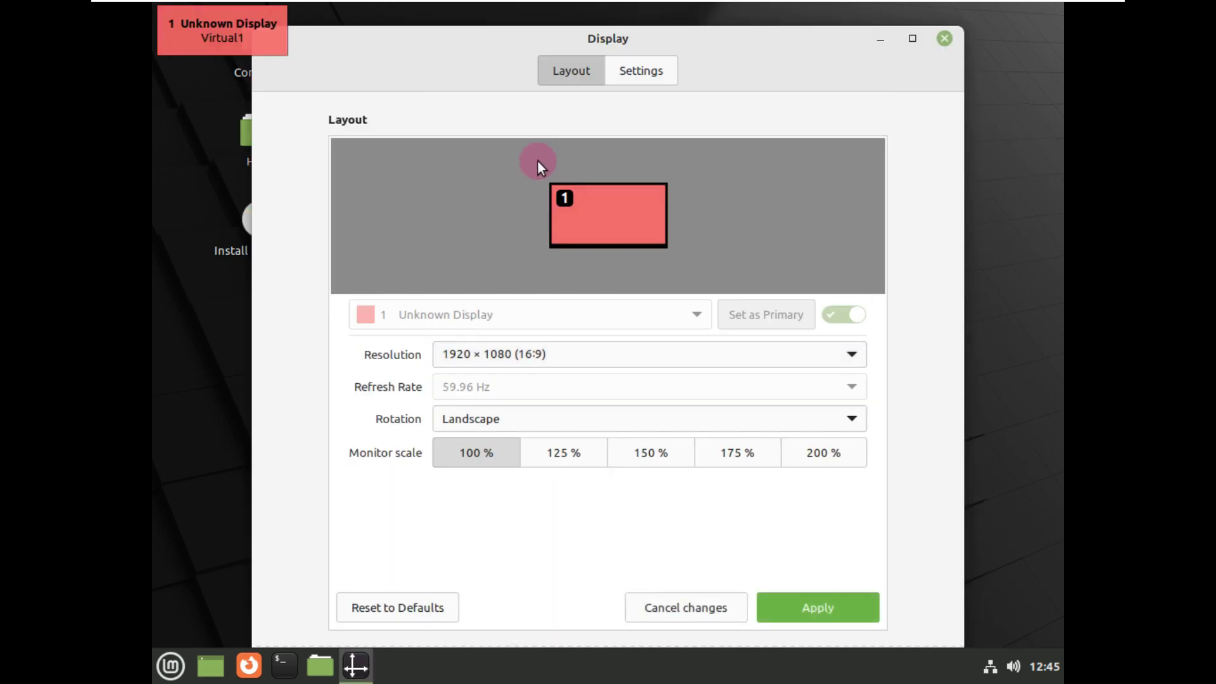
click(789, 592)
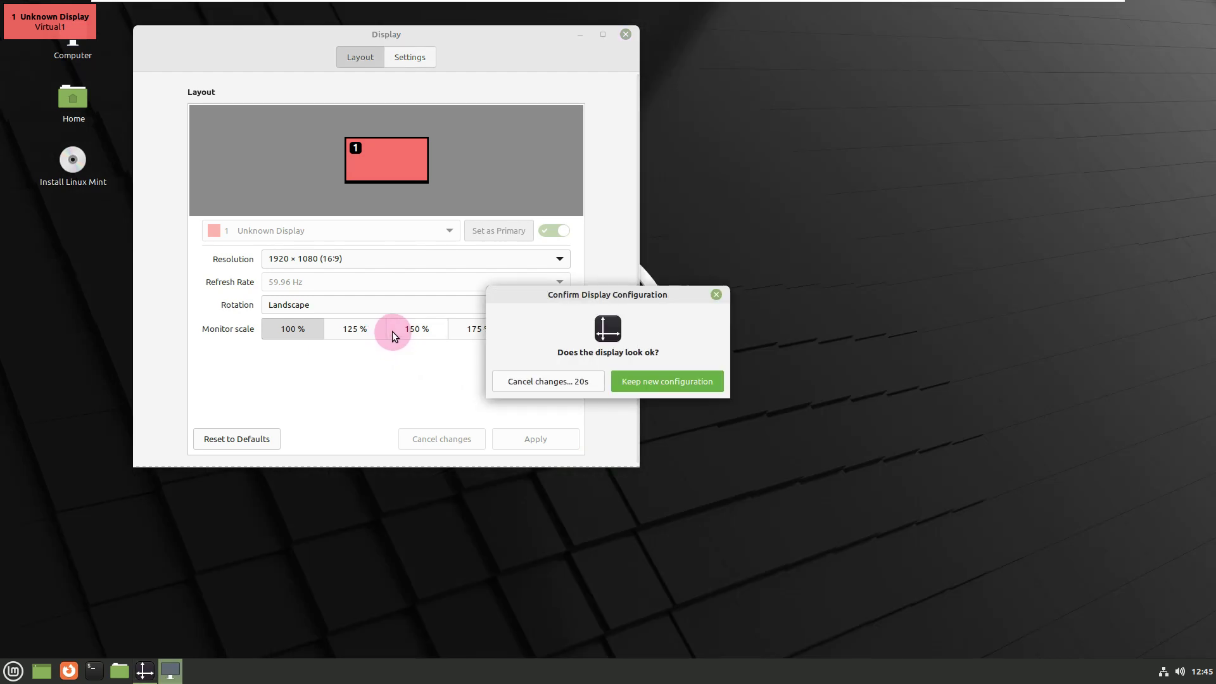
click(641, 384)
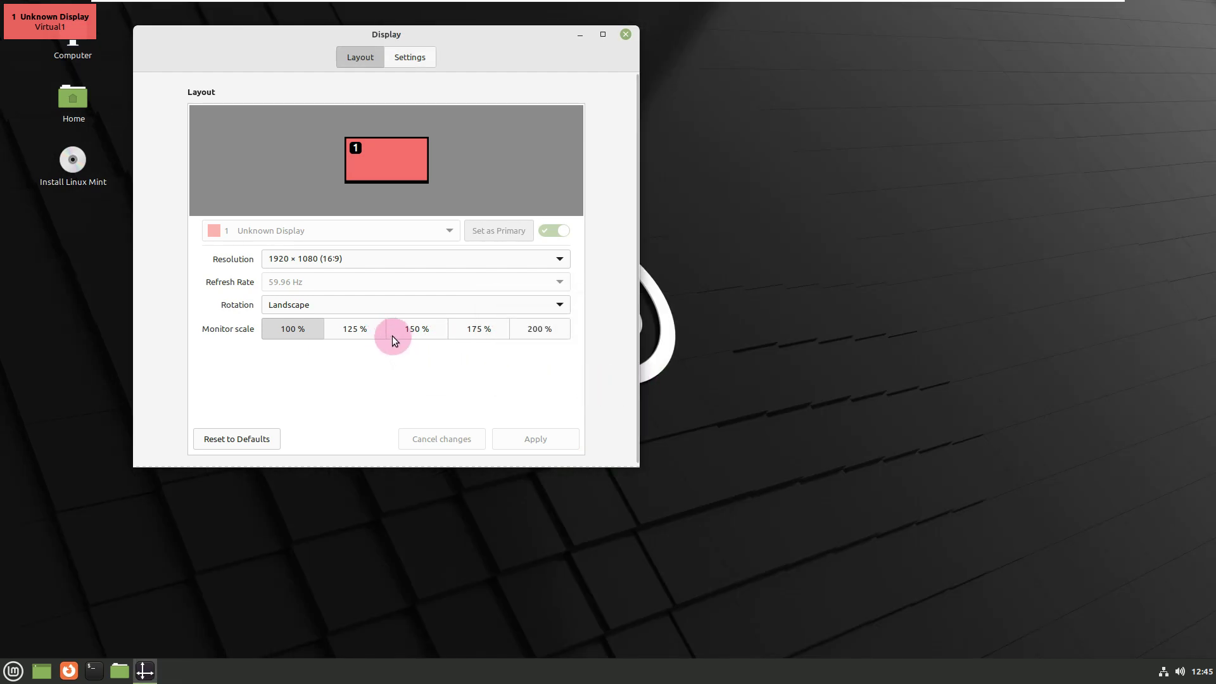
- Set the monitor scale to 150 % and keep the new configuration
click(417, 329)
click(545, 440)
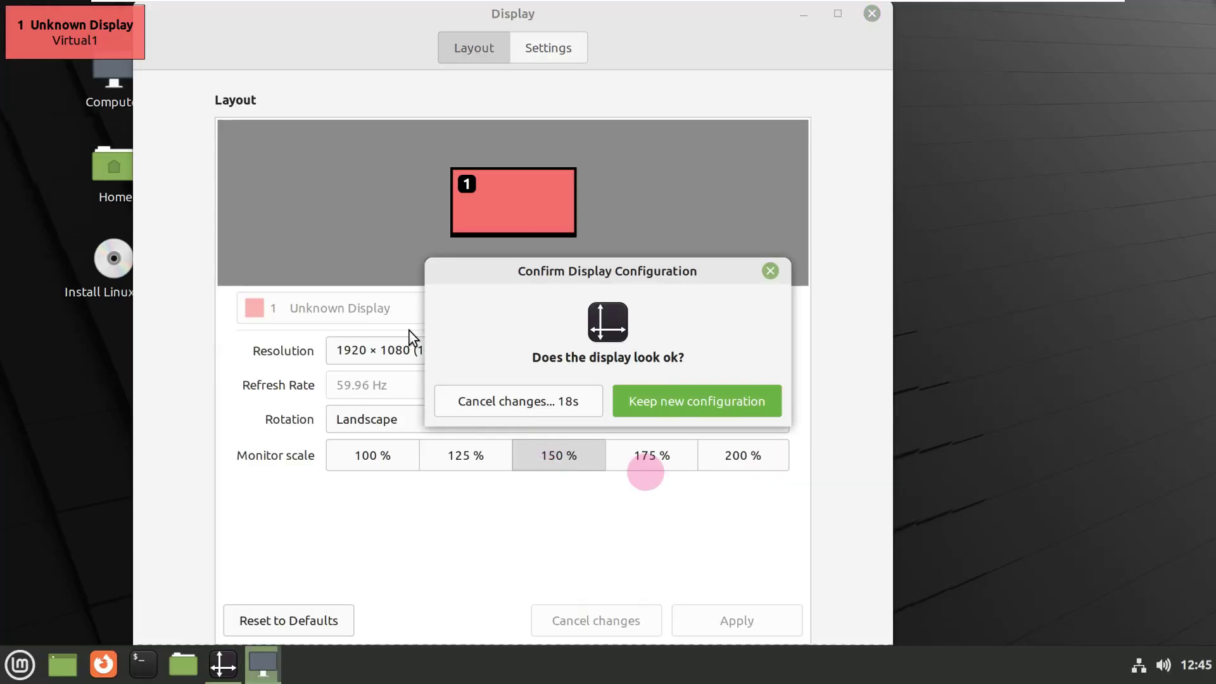
click(703, 412)
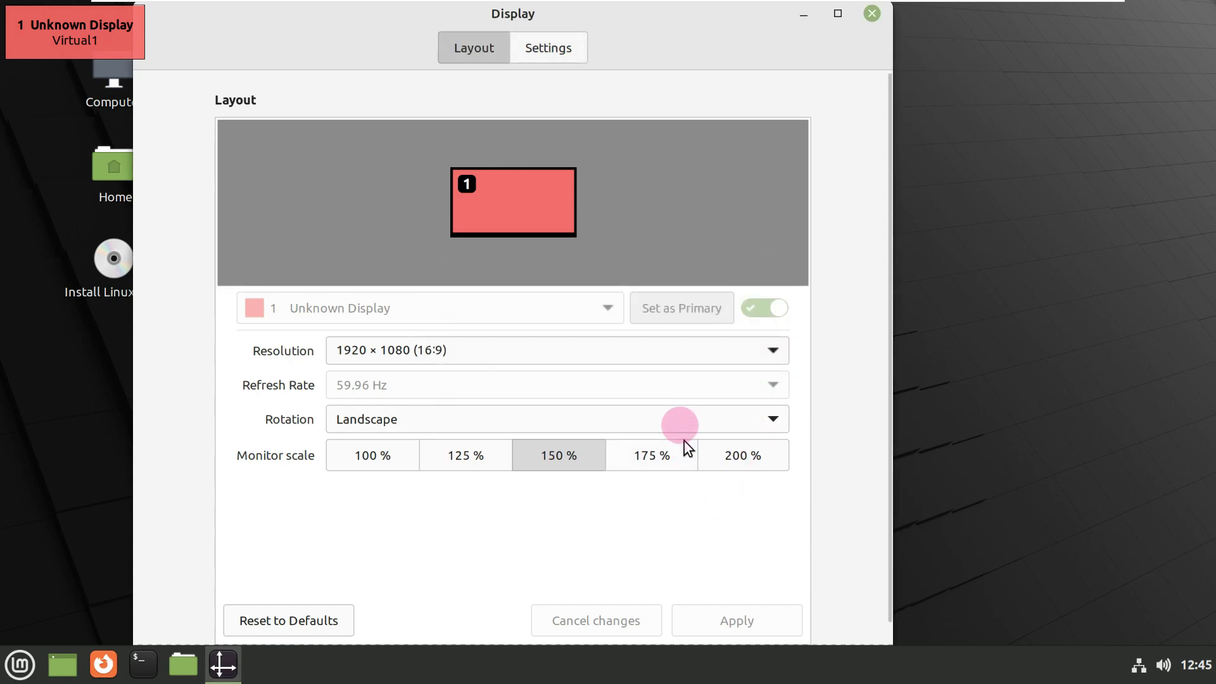
- Set the monitor scale to 125 %, apply it, and keep the new configuration
click(483, 454)
click(730, 610)
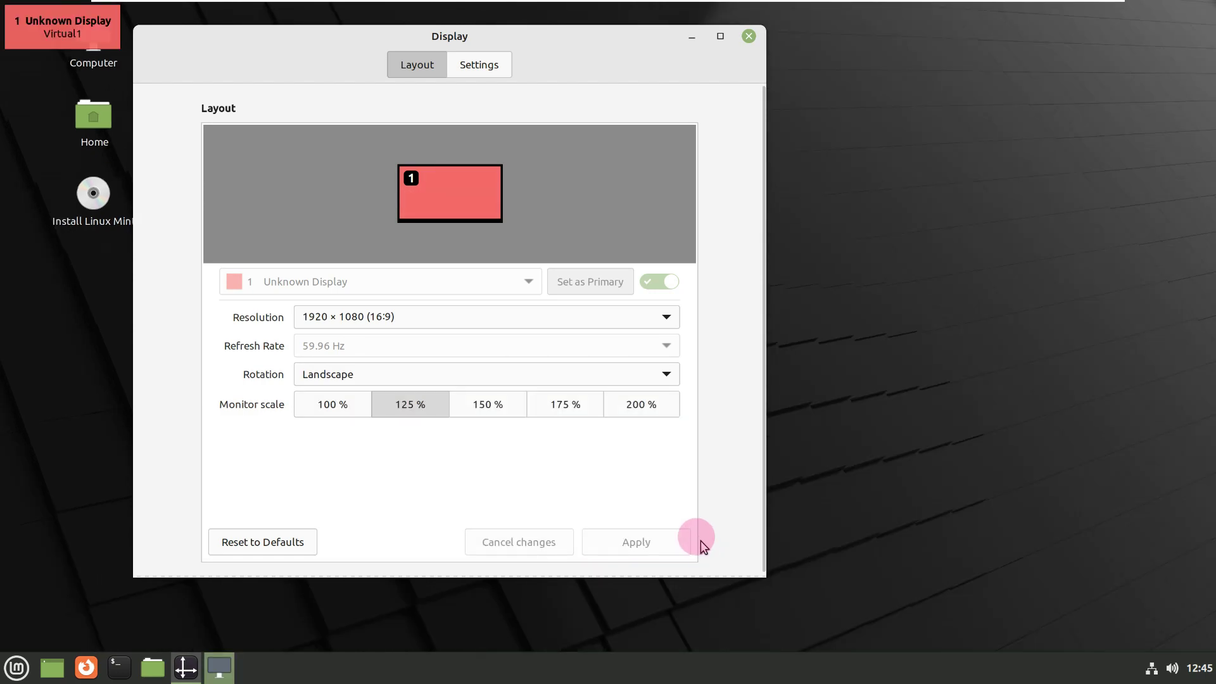
click(665, 393)
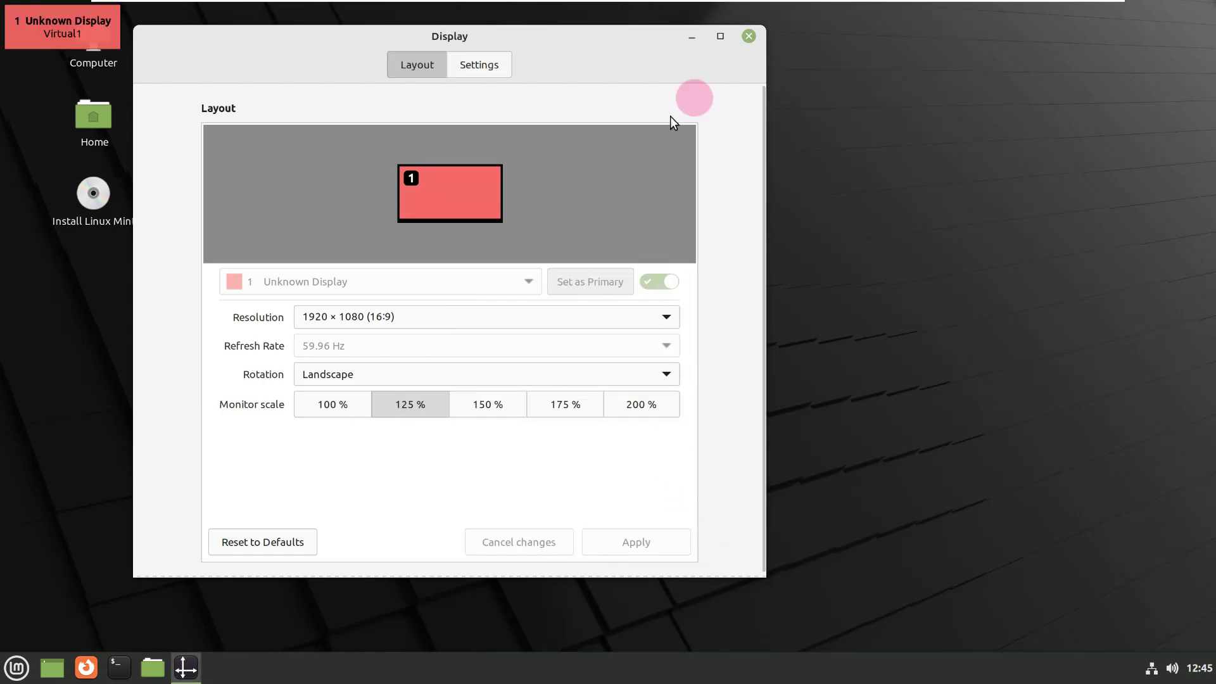
- Look over the screen rotation and fractional scaling options in the Display settings, and close the window
drag(595, 40, 741, 65)
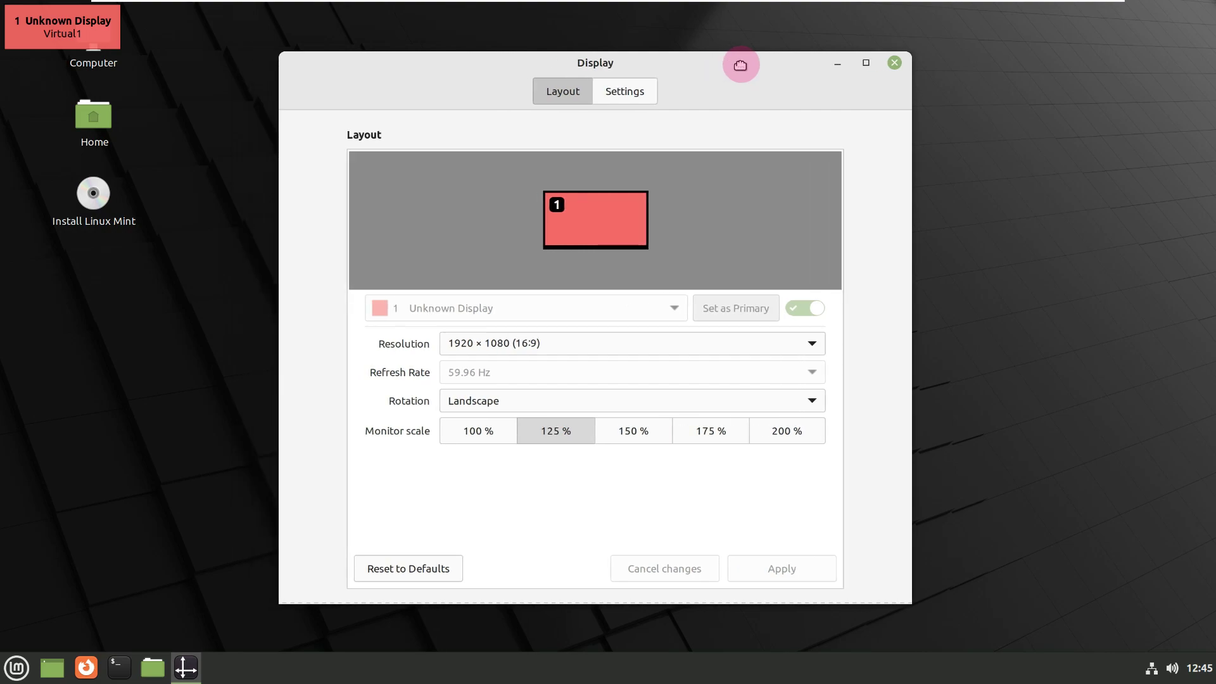
click(627, 92)
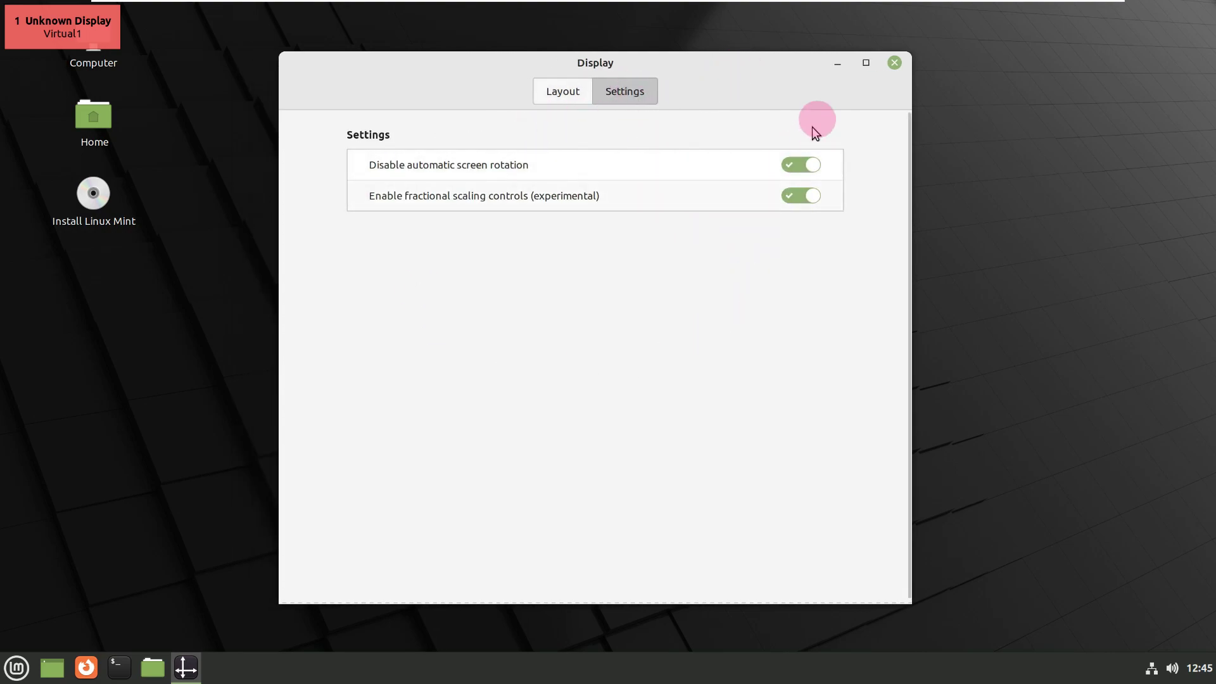
click(892, 67)
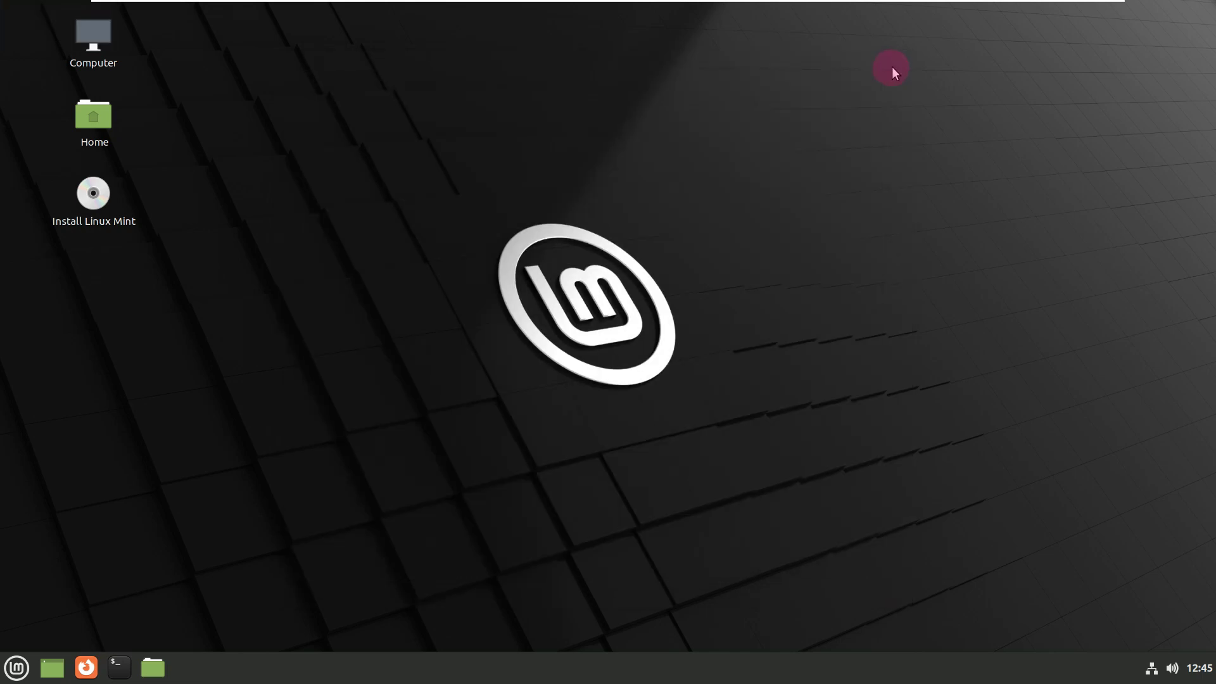
- Open a terminal, run neofetch to show the system information, and move the window nearer the desktop's centre
click(119, 664)
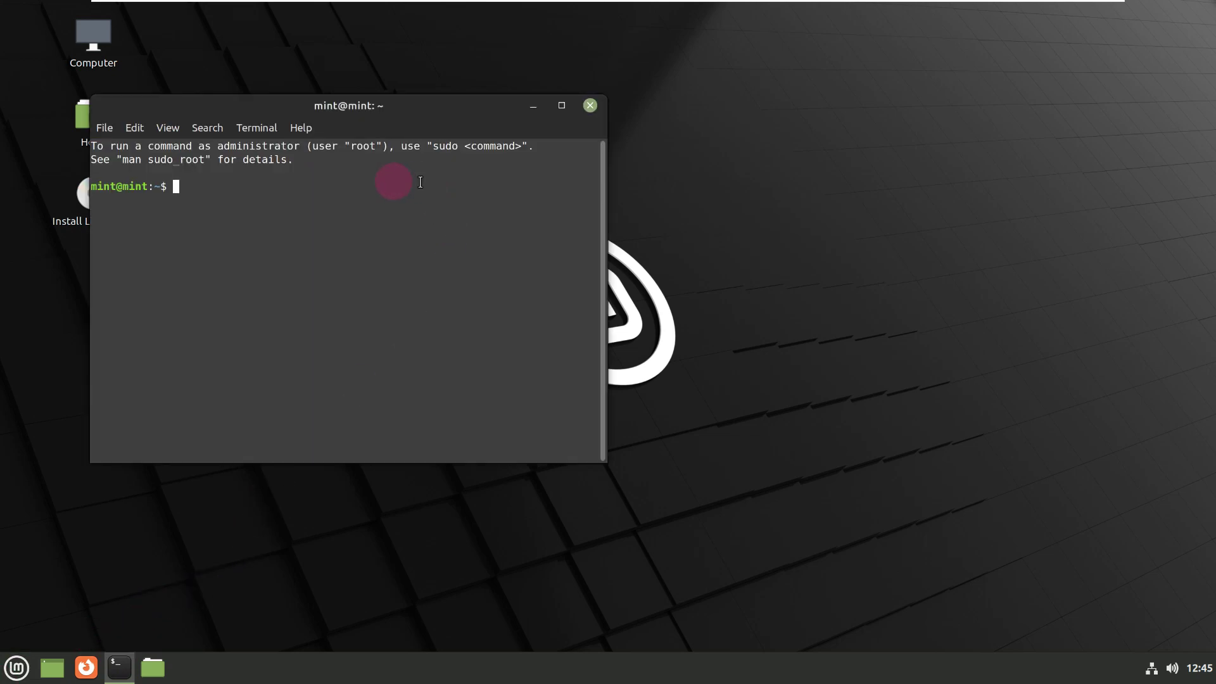
text(neofetch)
key(Return)
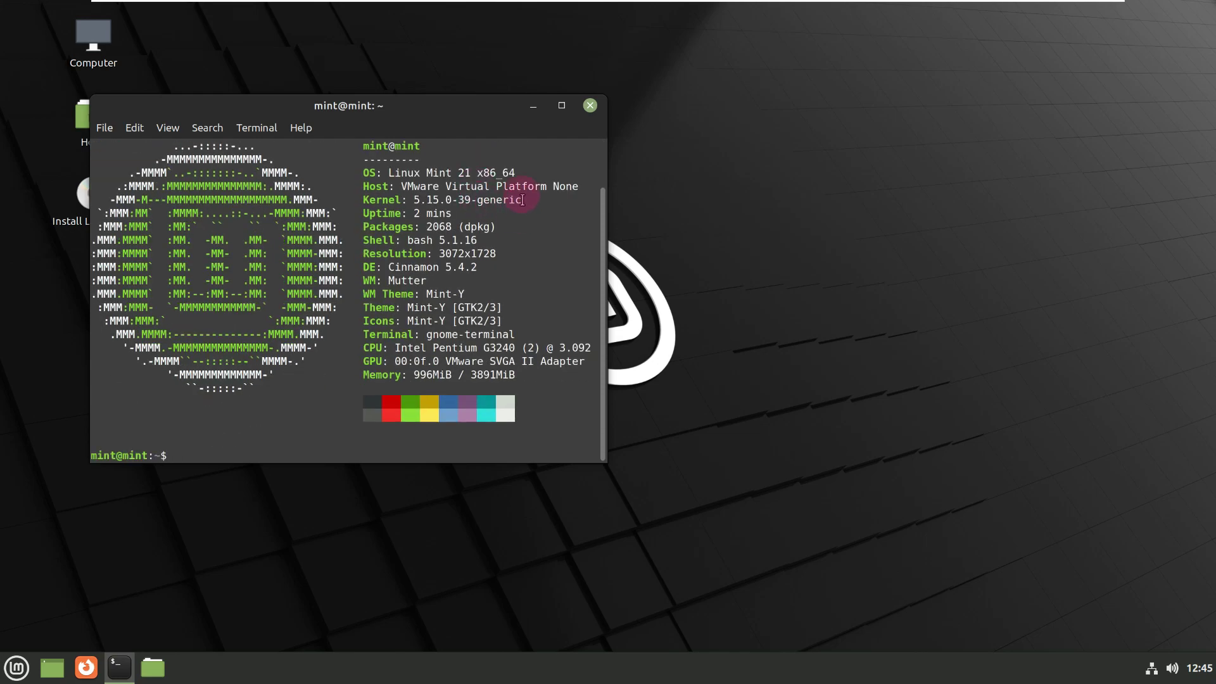
drag(470, 116, 729, 174)
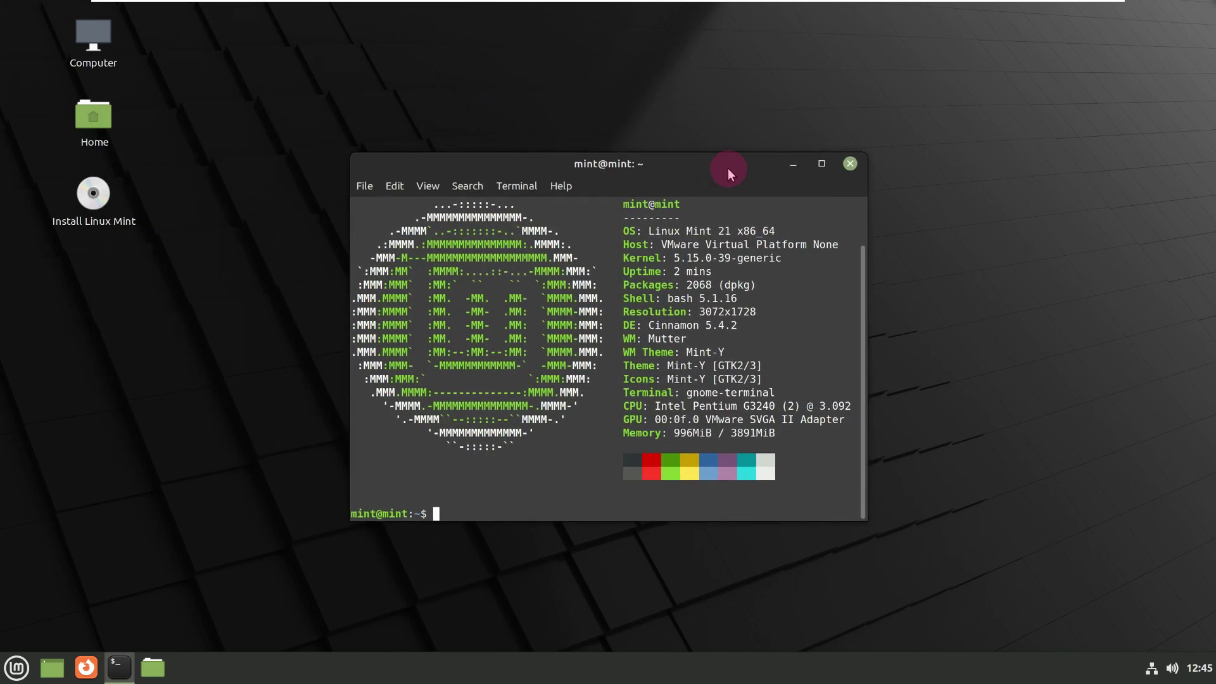
- Maximize the terminal window and check the kernel details with uname -a and uname -r
mouse_move(900, 3)
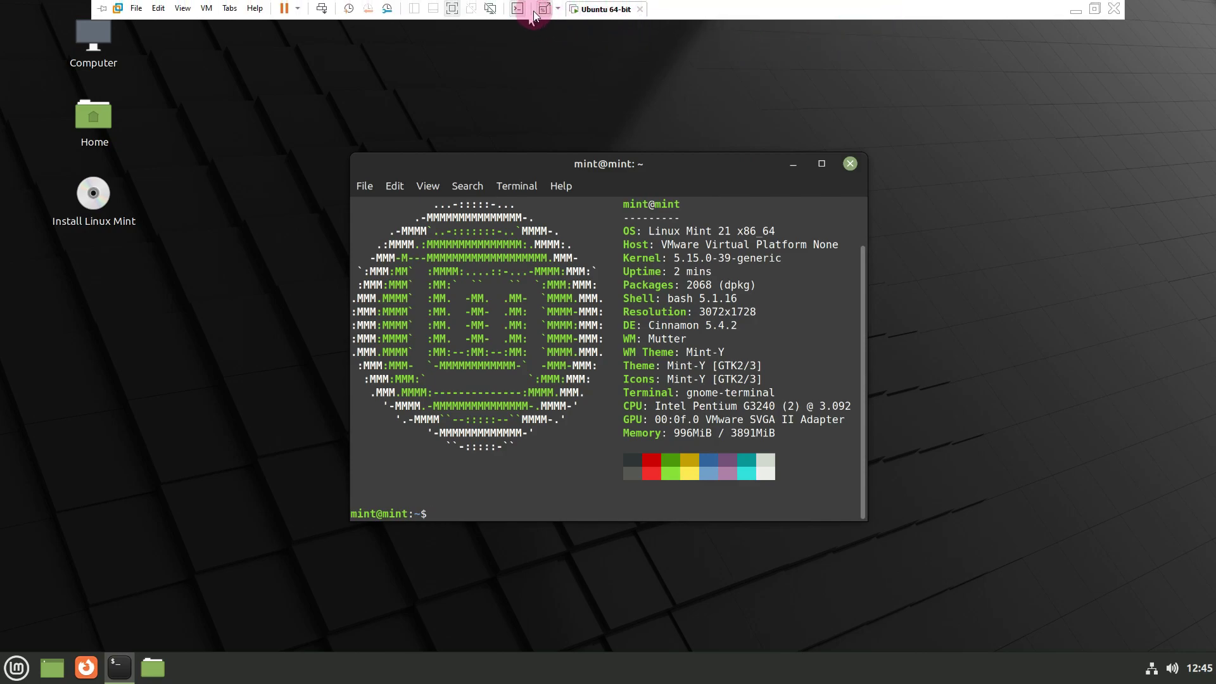
click(644, 181)
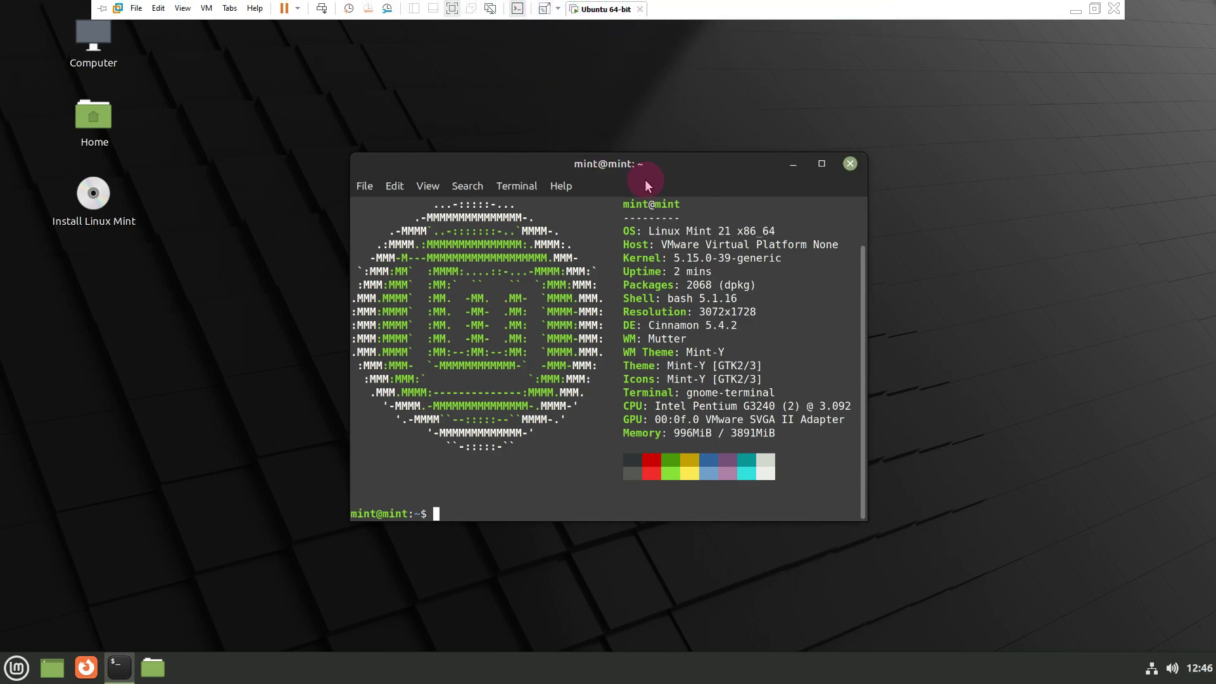
click(822, 164)
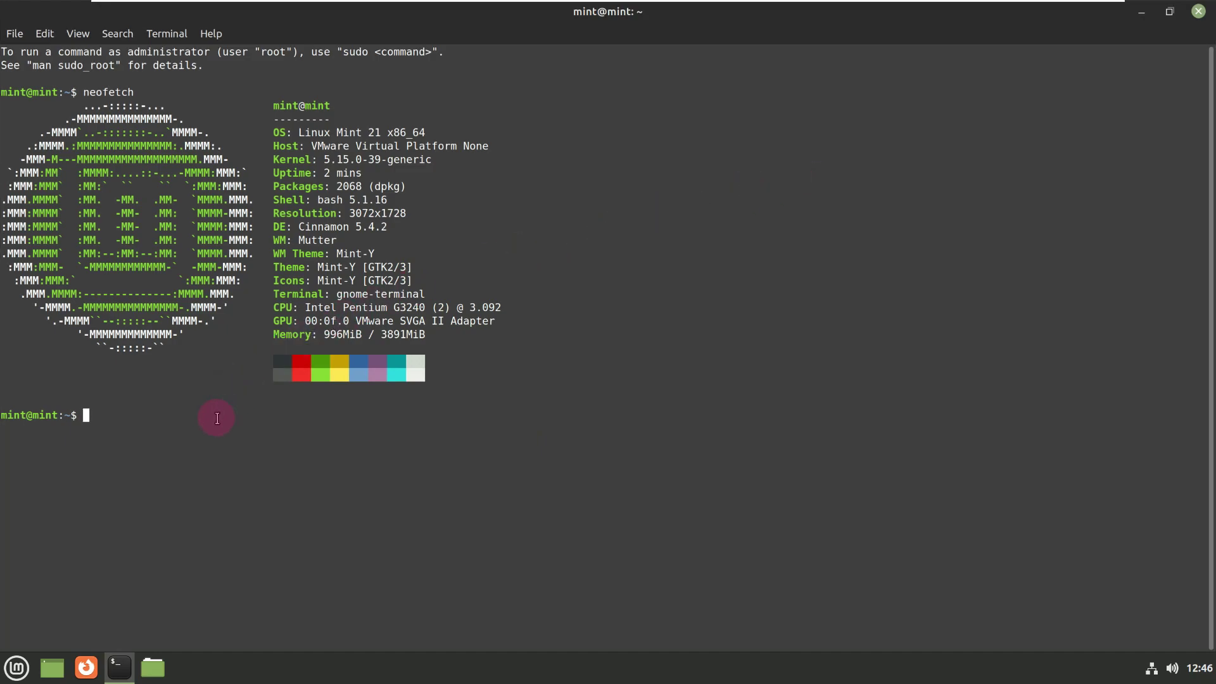
text(uname -a)
key(Return)
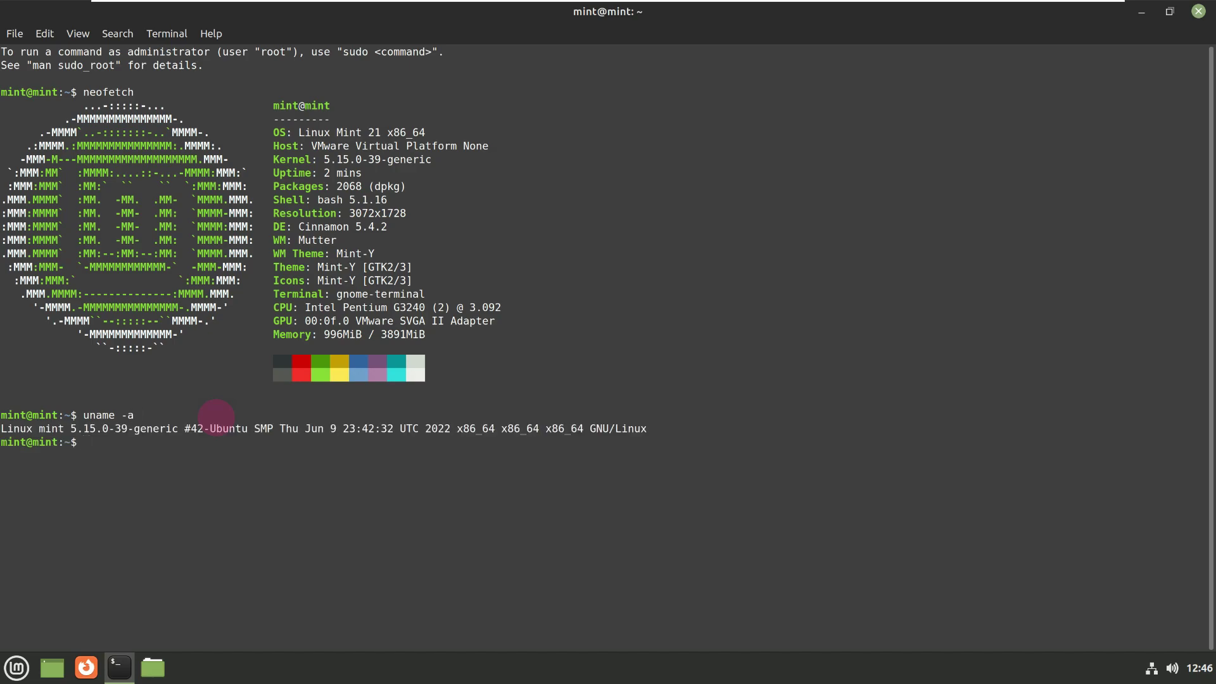
text(uname -r)
key(Return)
- Try to run htop, and install it with the suggested command sudo apt install htop
text(htop)
key(Return)
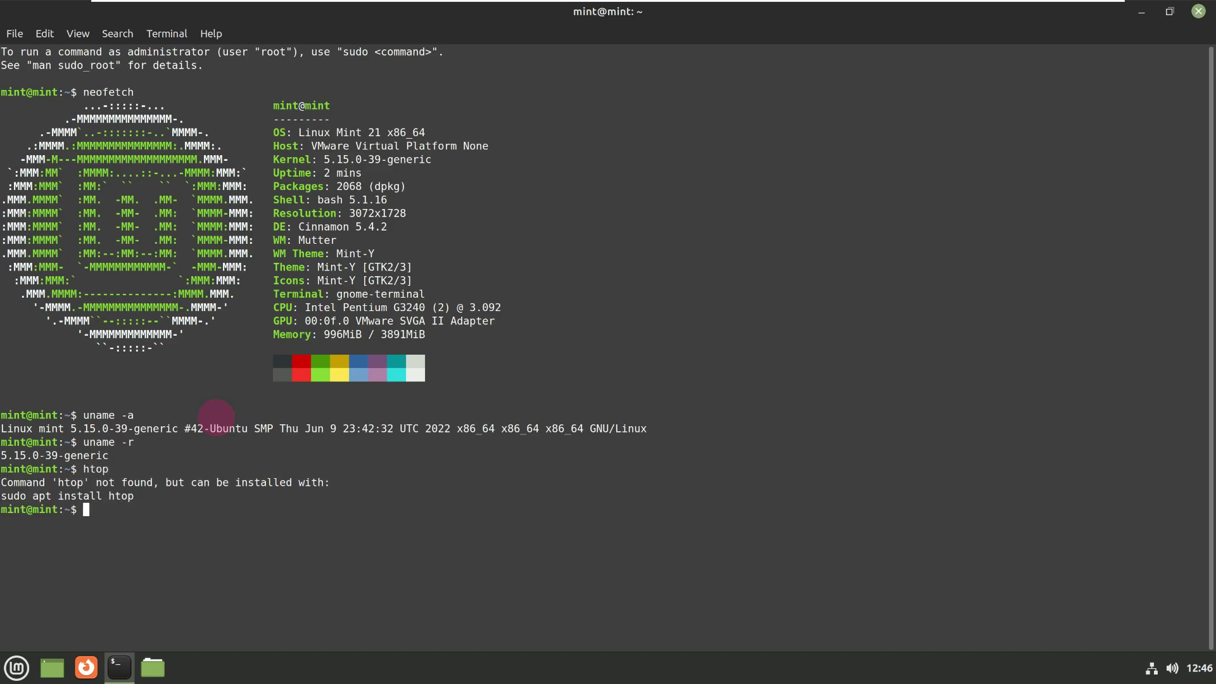
drag(135, 496, 1, 501)
right_click(13, 497)
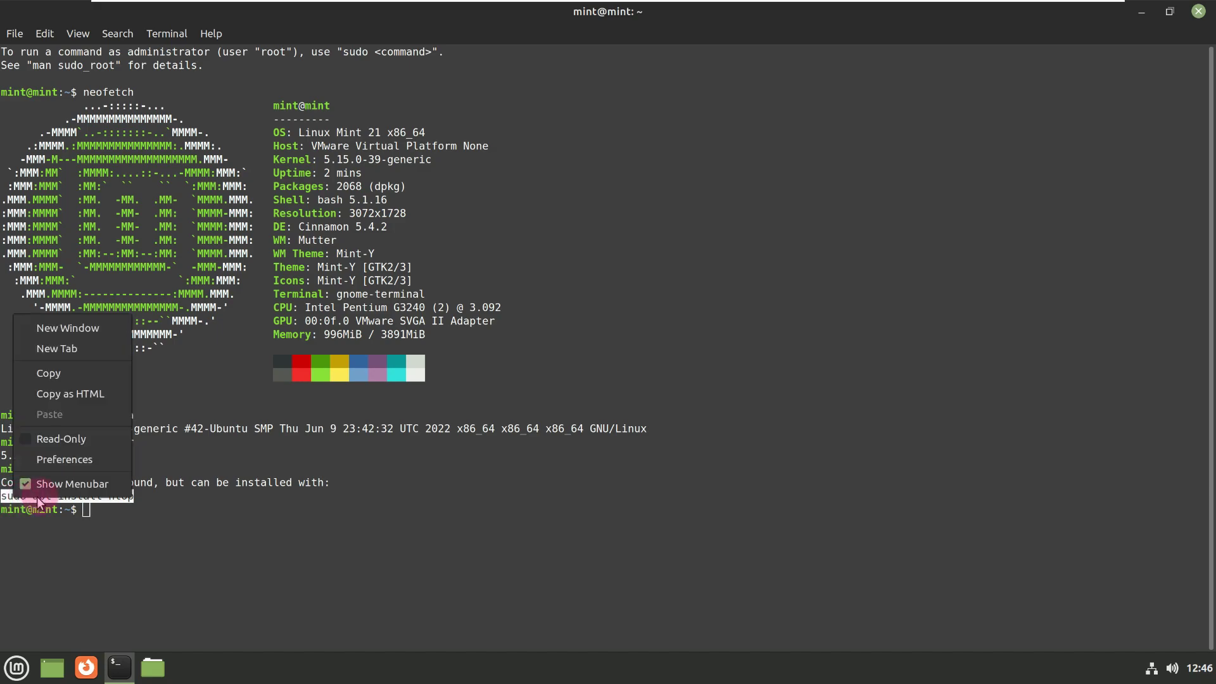
click(55, 373)
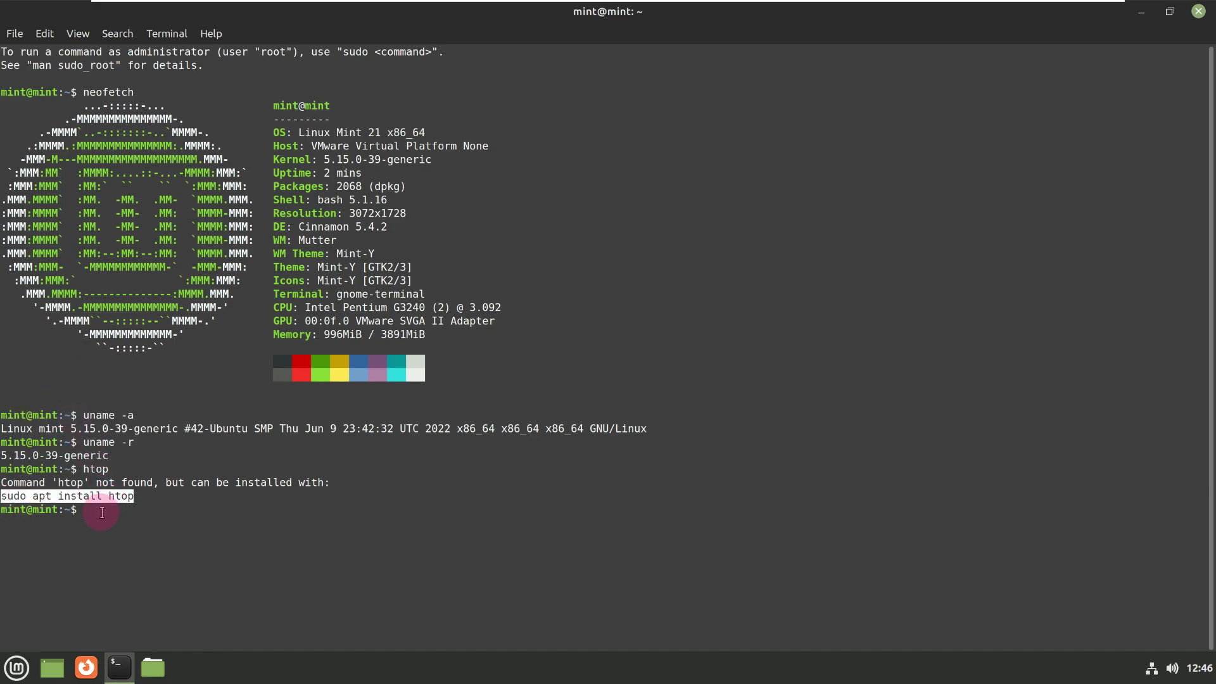
right_click(101, 510)
click(152, 428)
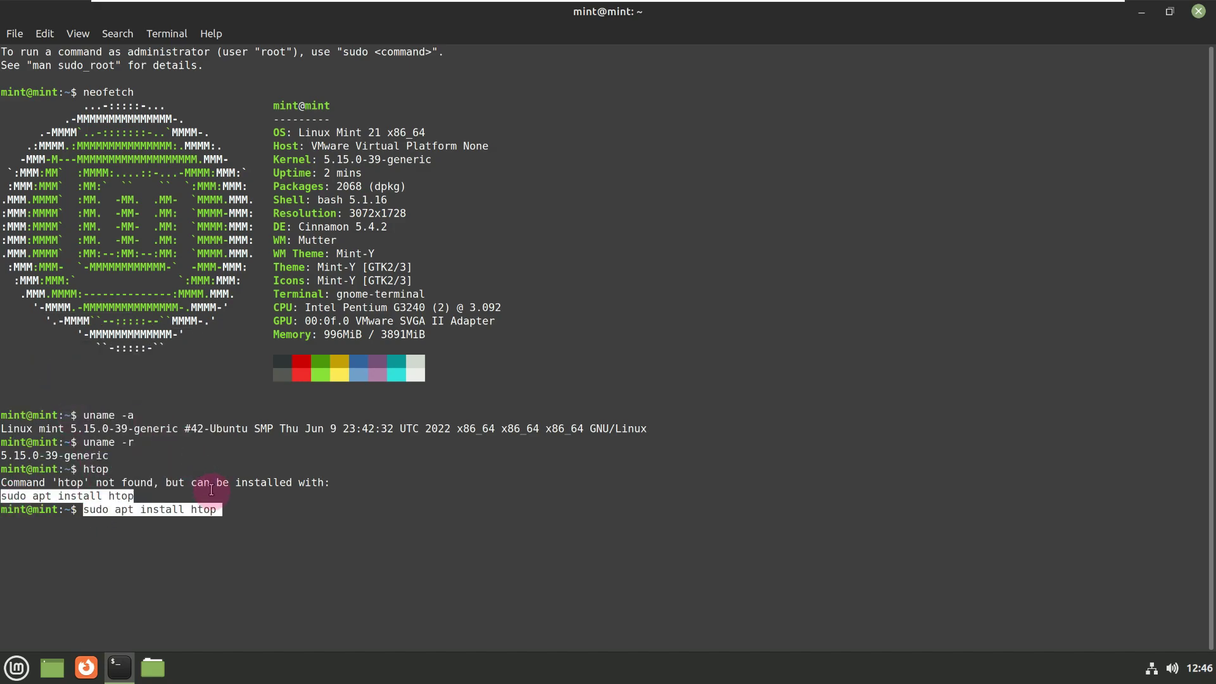
key(Return)
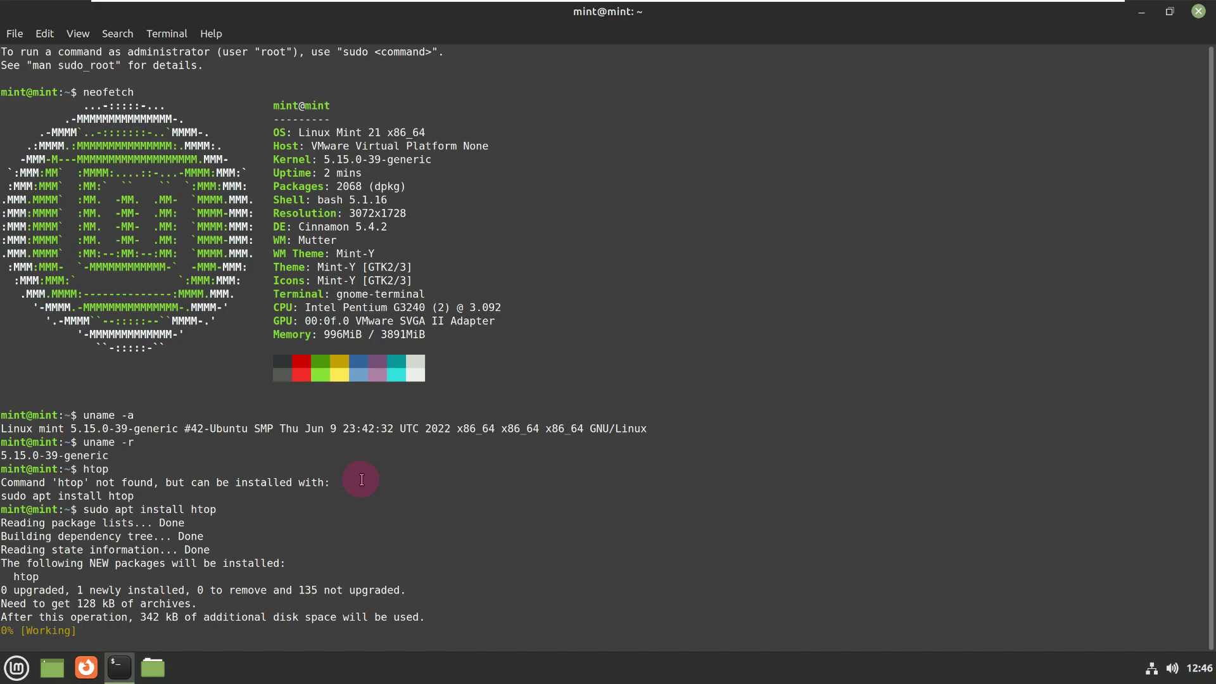
- Highlight the desktop environment line in the neofetch output and try to query the version with cinnamon -version
drag(273, 105, 466, 331)
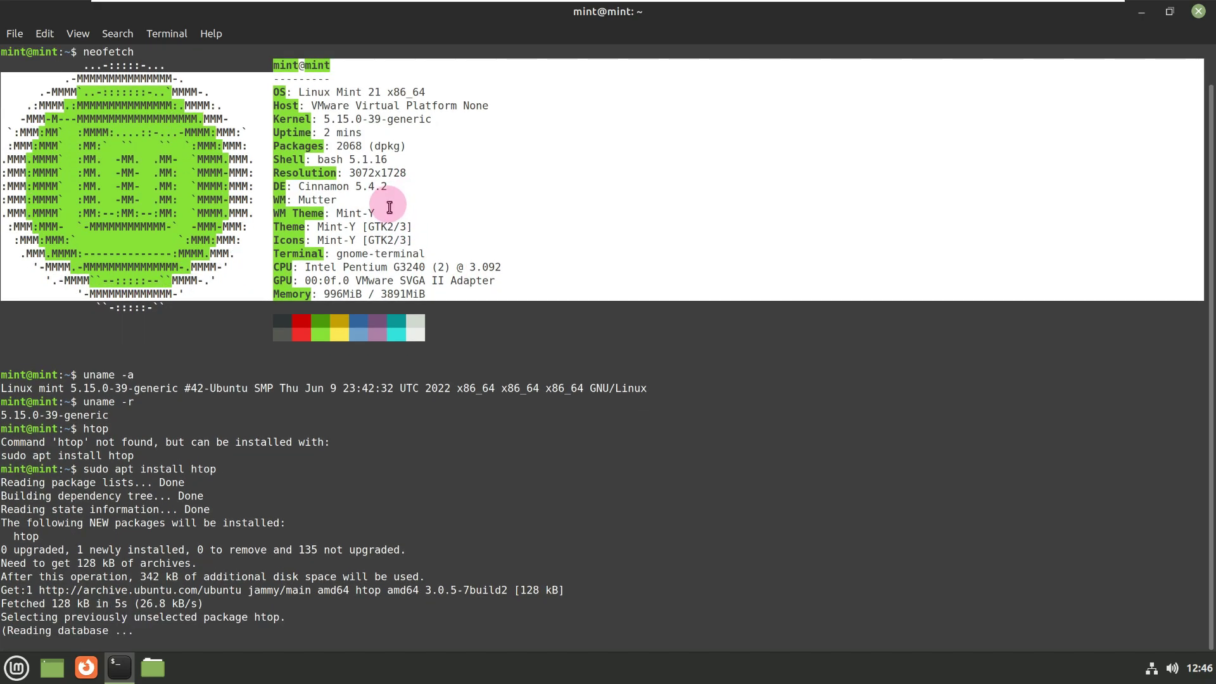
drag(391, 186, 277, 187)
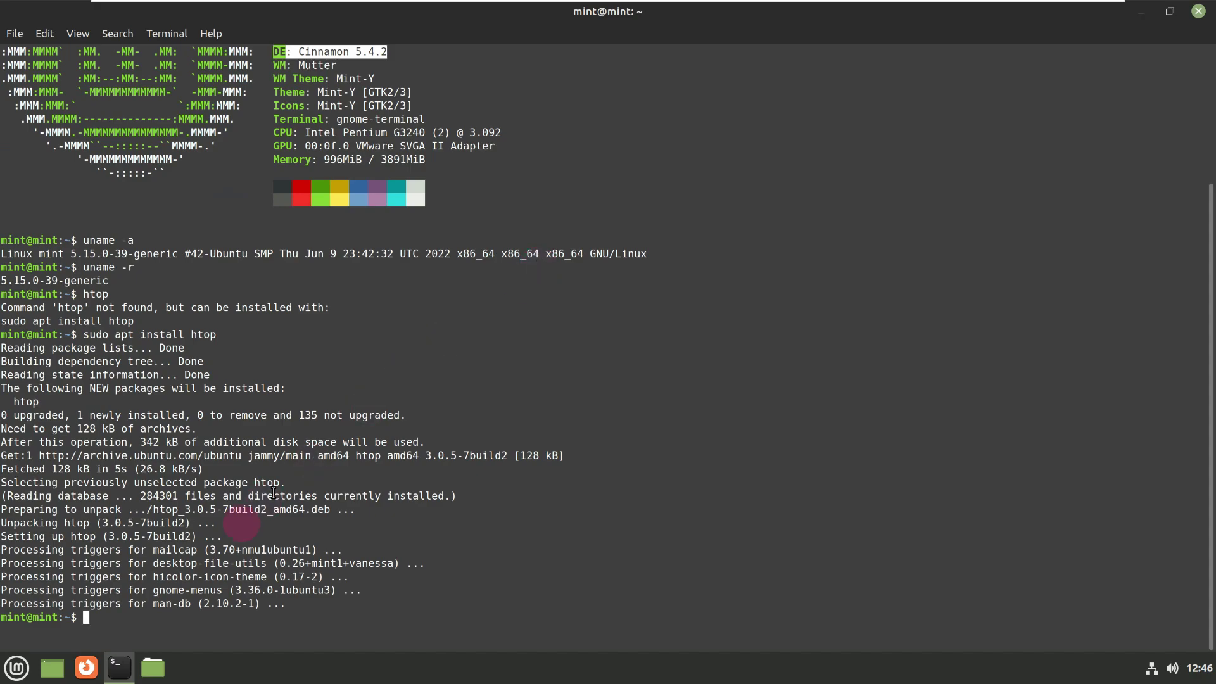
click(169, 616)
text(cinnamon)
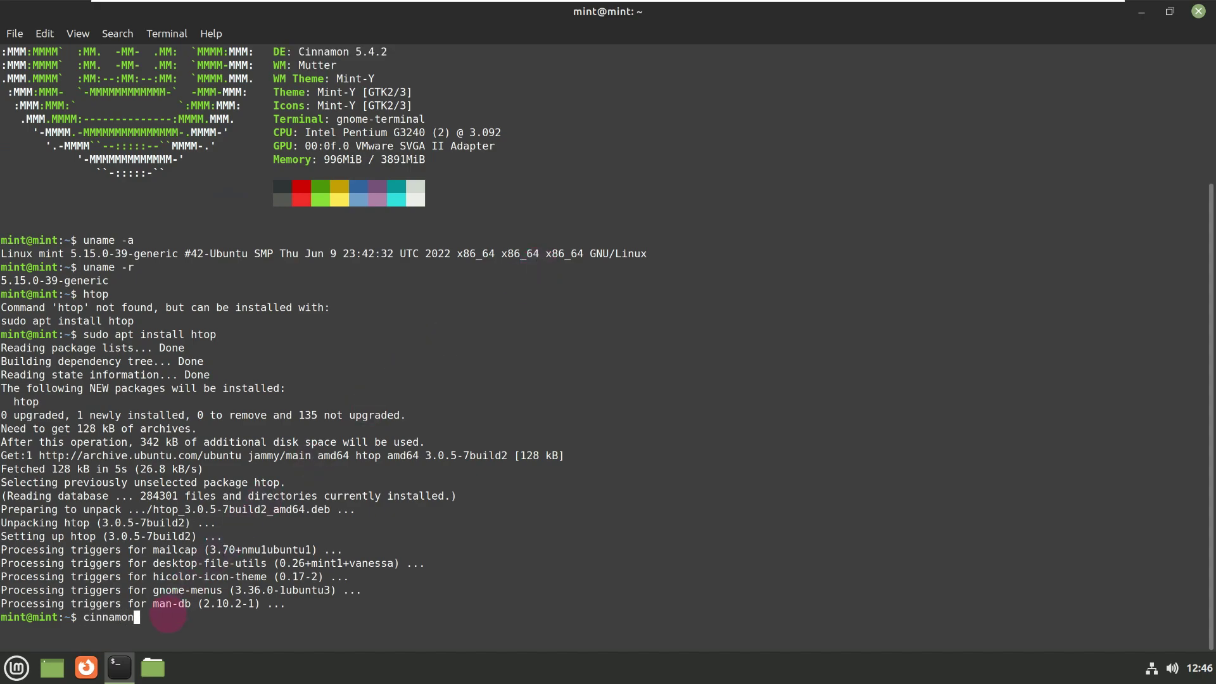
text( -version)
key(Return)
- Query the desktop version with cinnamon --version and highlight the command and its output
text(cinnamon --version)
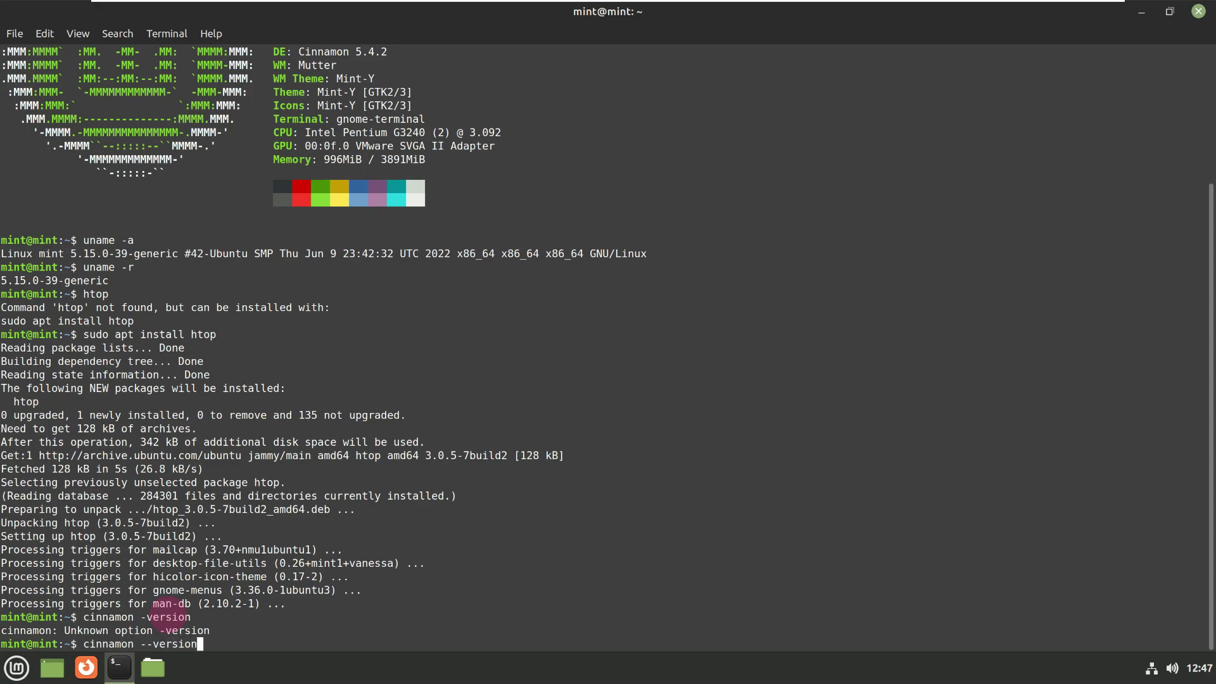
key(Return)
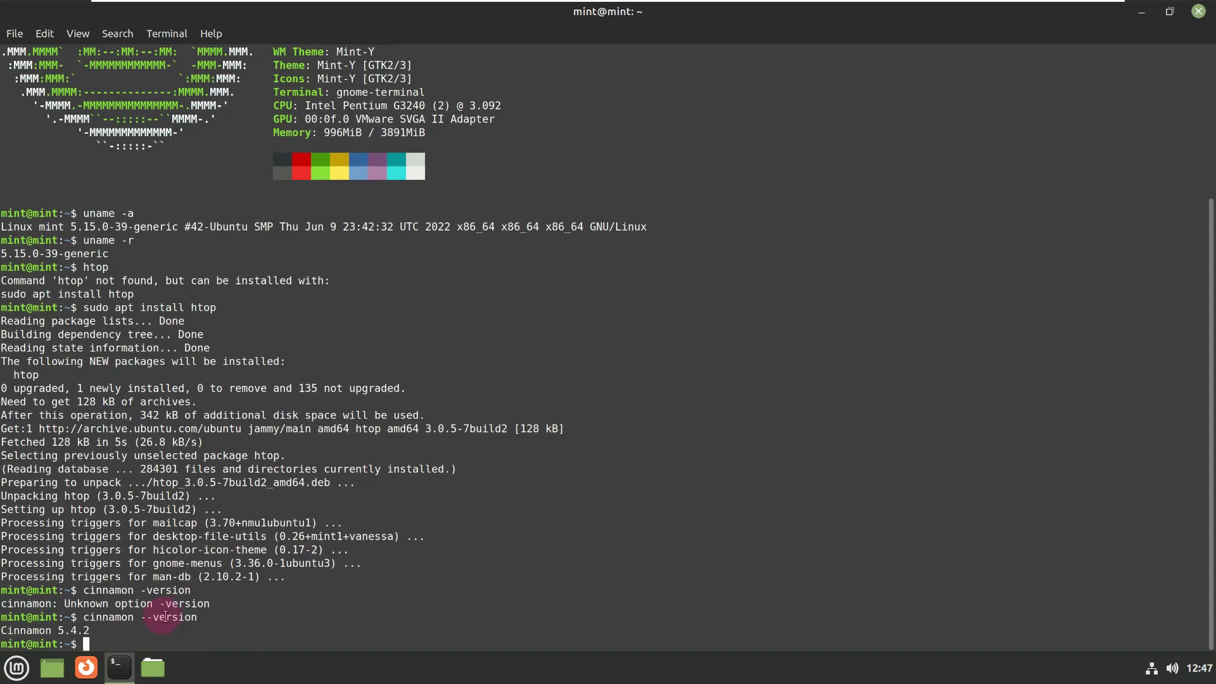
triple_click(106, 630)
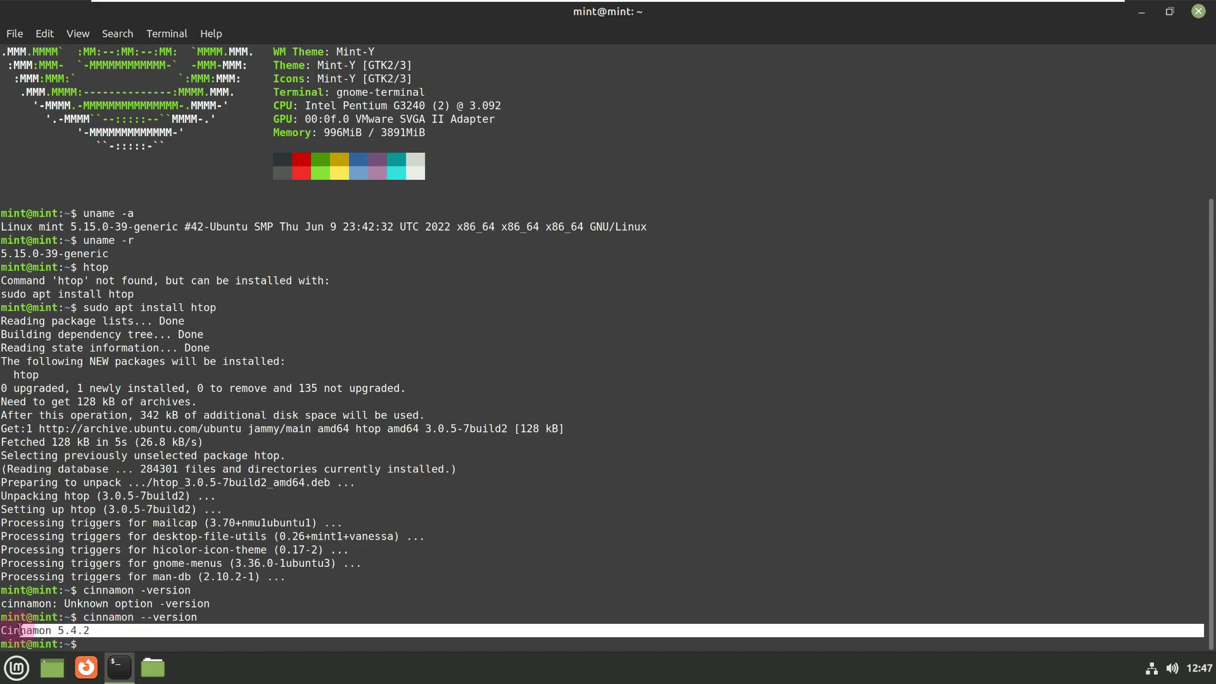
drag(2, 630, 13, 617)
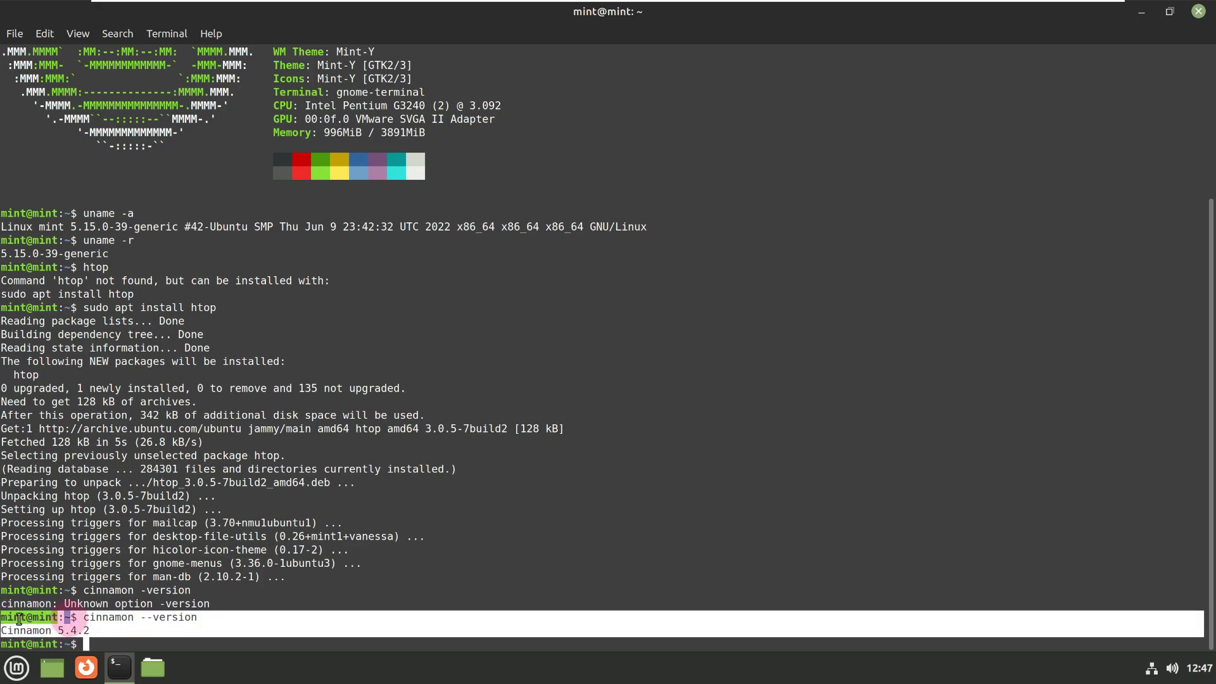
- Run htop in the terminal and switch its process list to the tree view
click(217, 641)
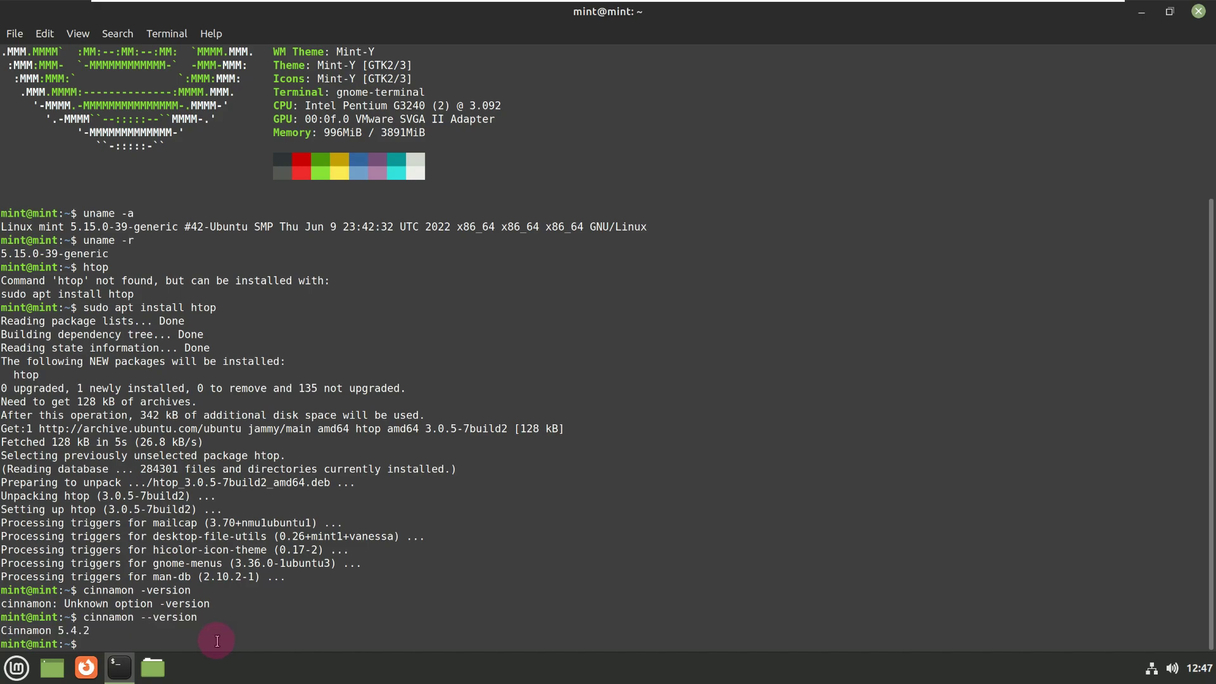
text(htop)
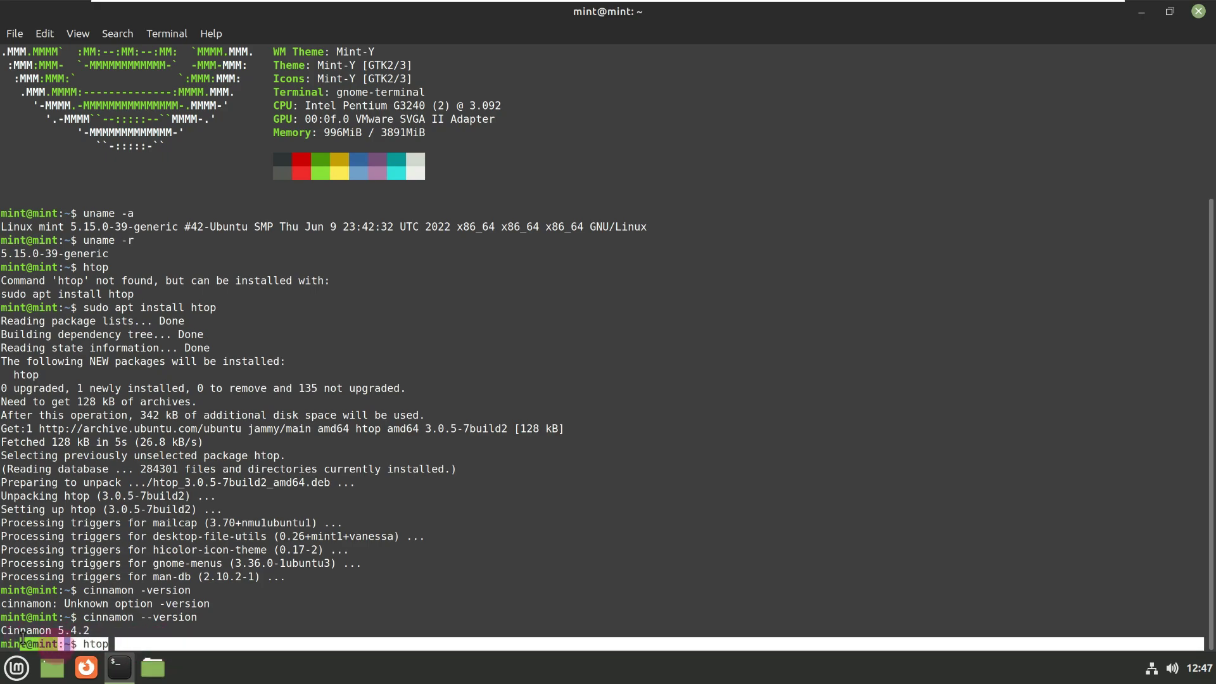
key(Return)
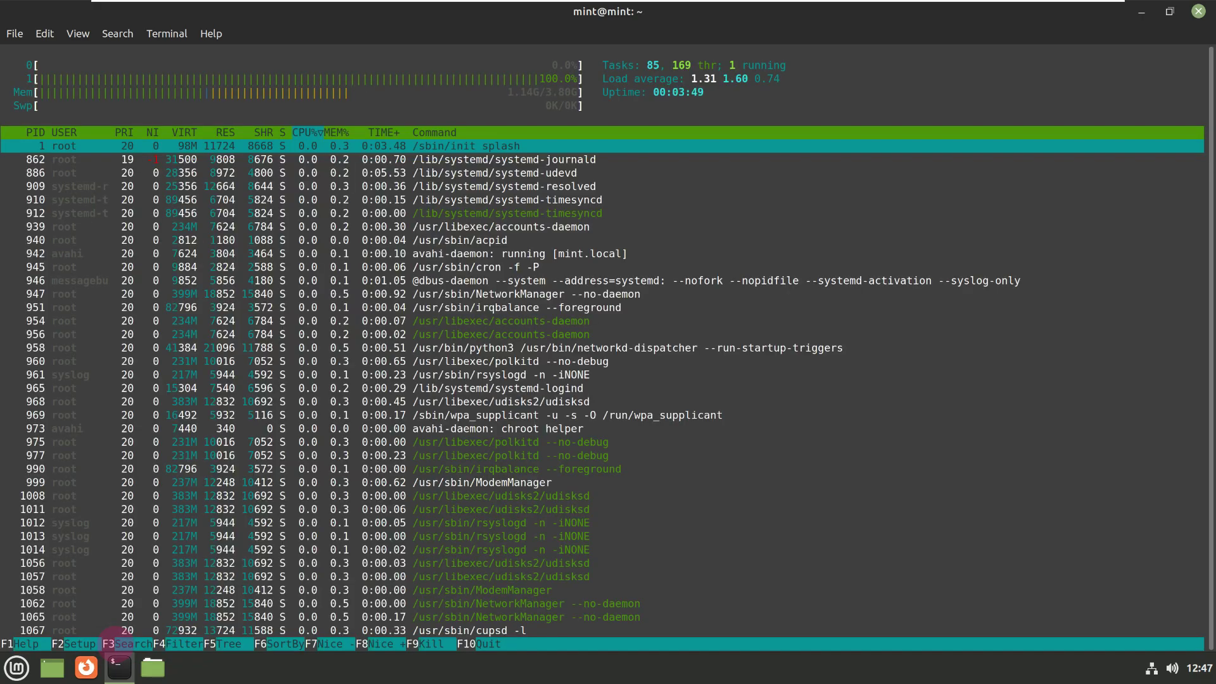
click(803, 378)
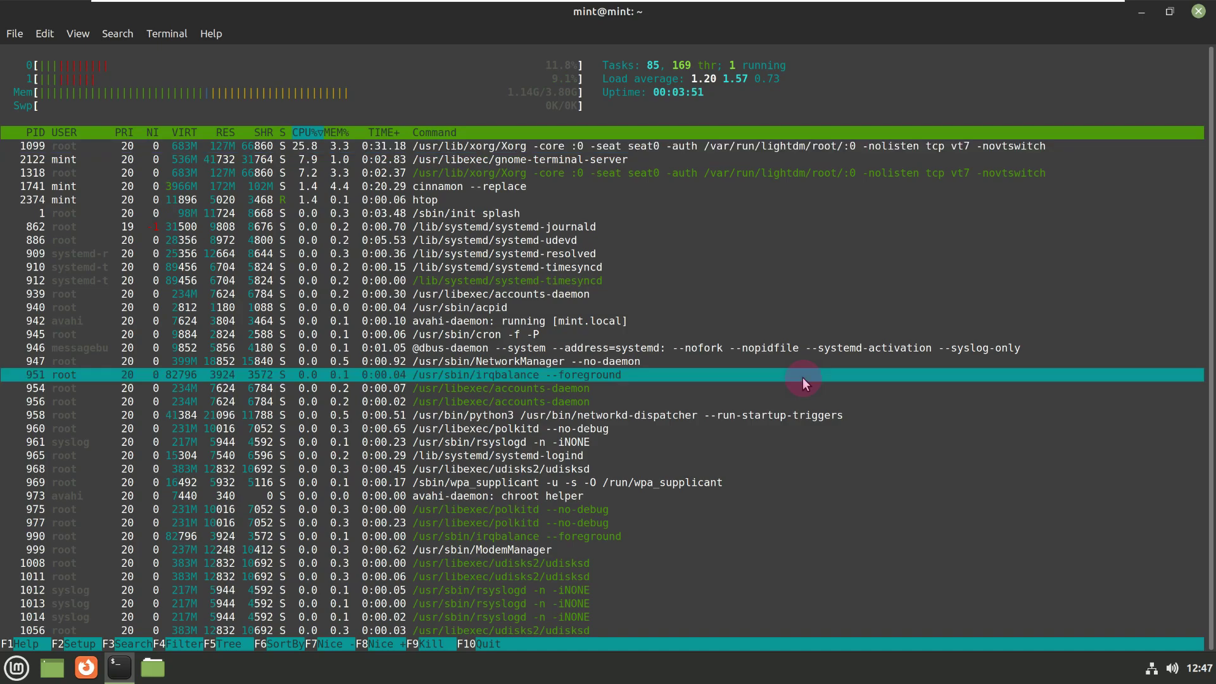
key(F5)
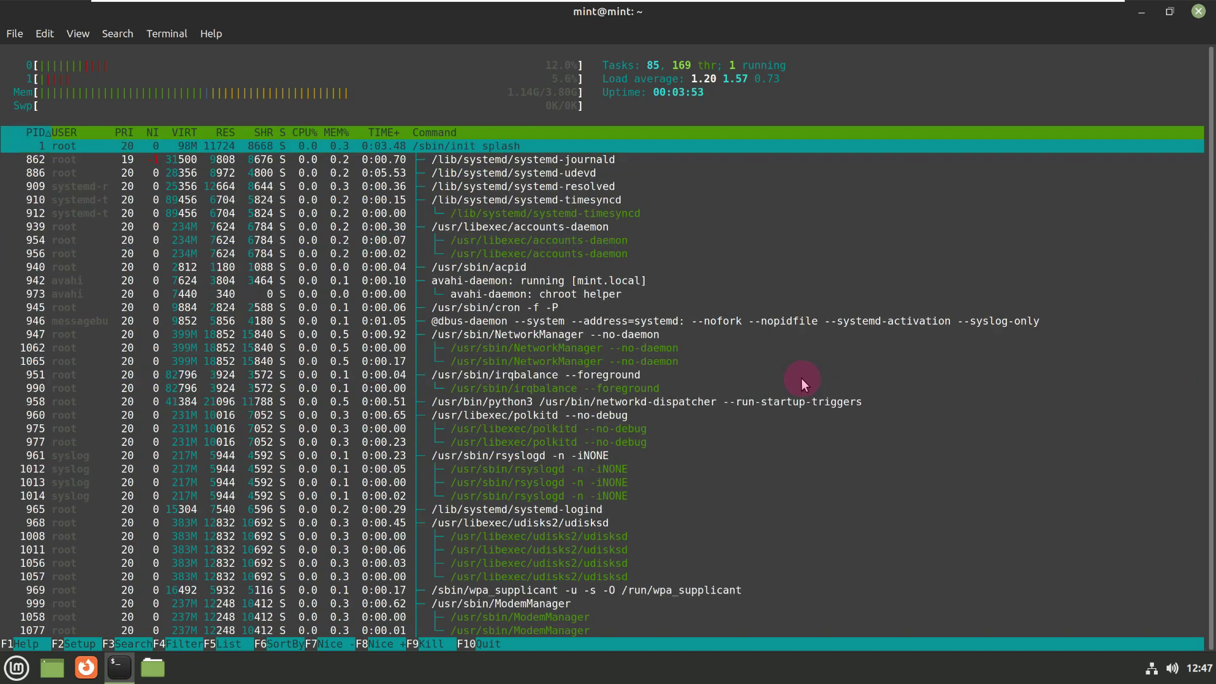
- Look through the htop process tree to its end and close the terminal while the process is running
scroll(800, 378, down, 4)
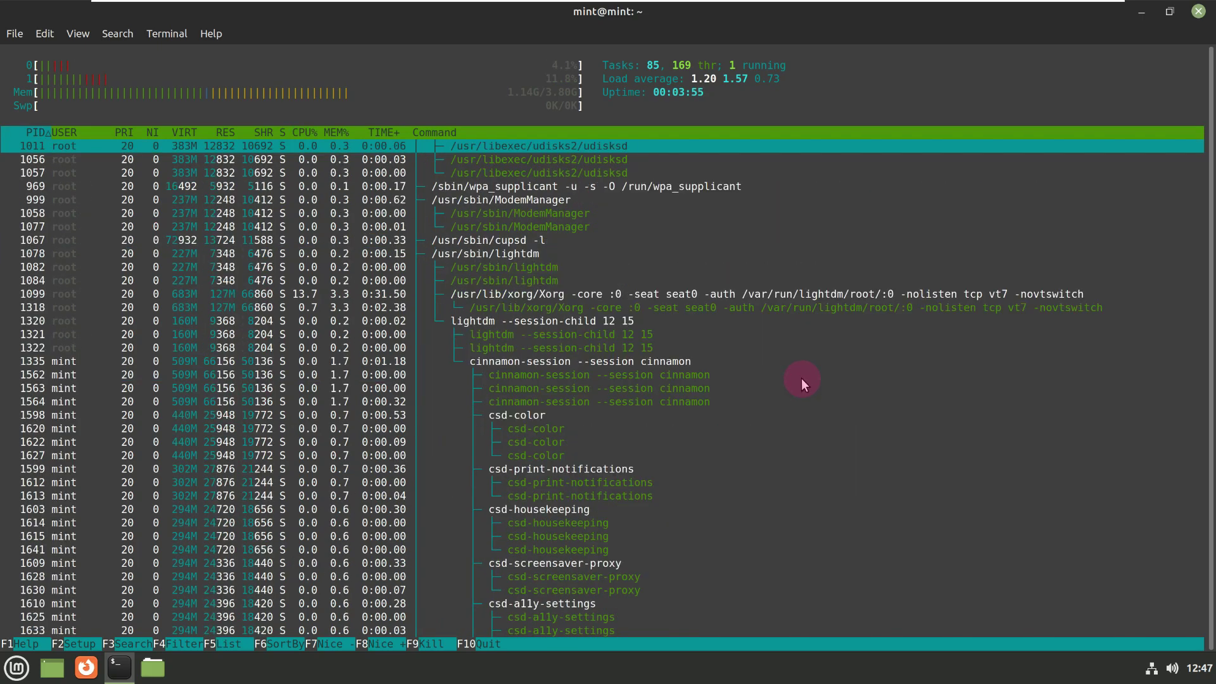
scroll(801, 378, down, 2)
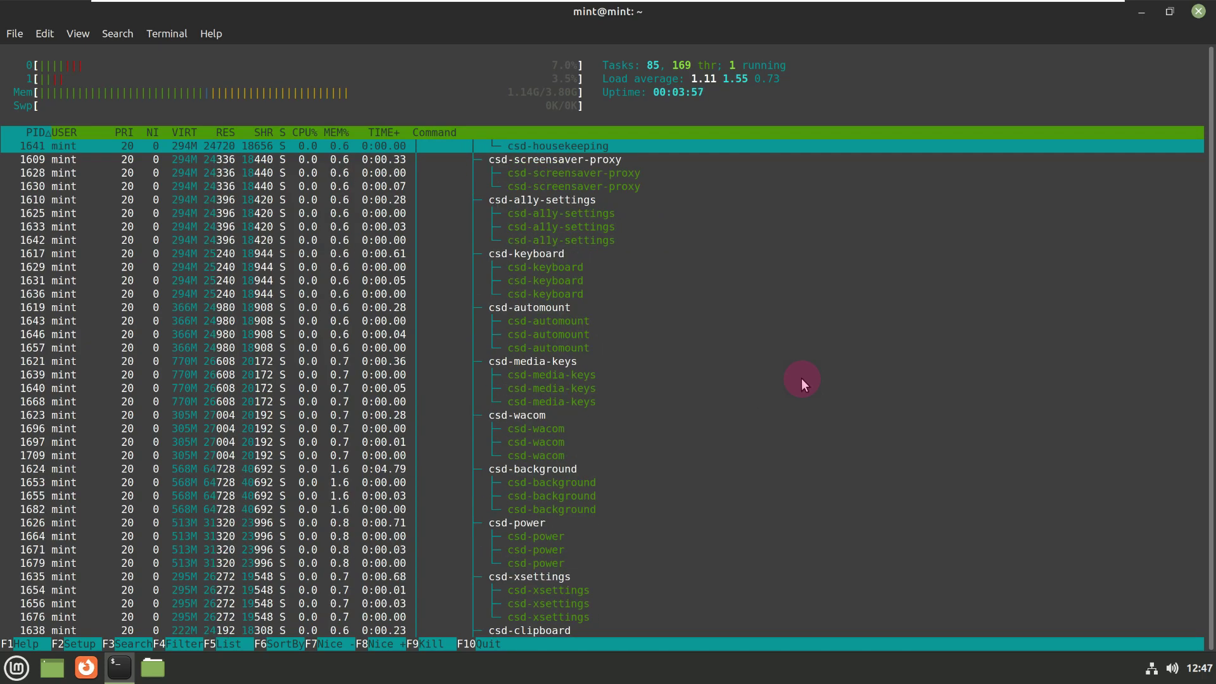
scroll(800, 378, down, 7)
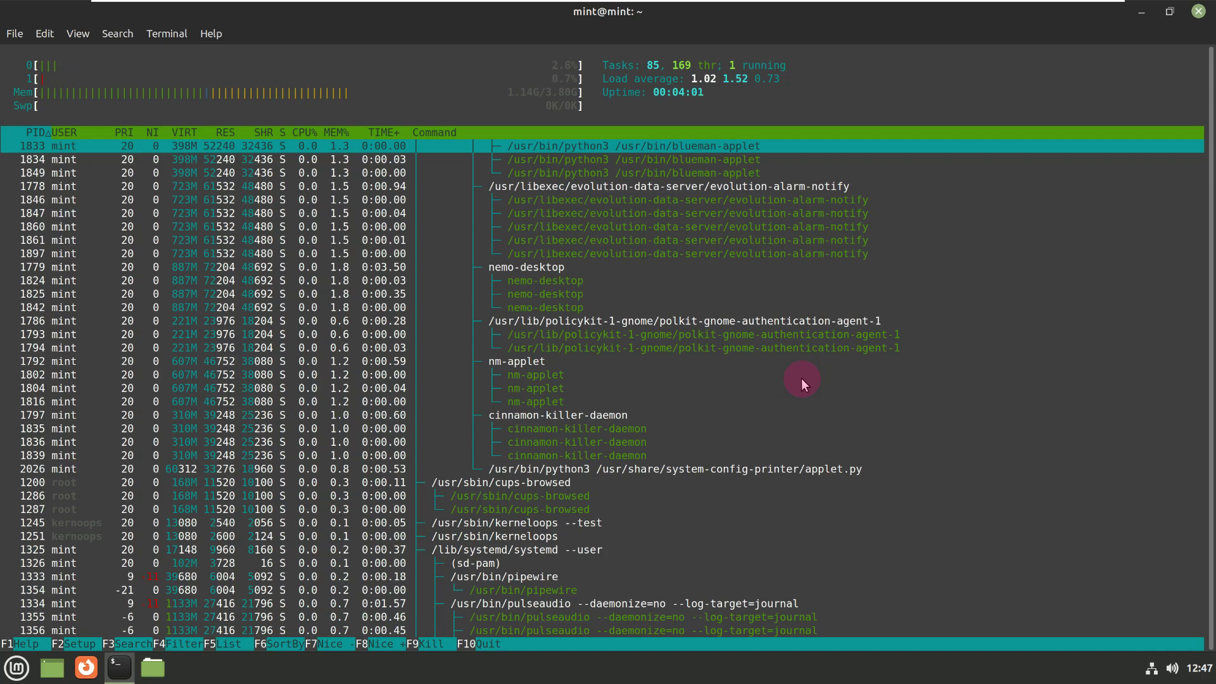
scroll(800, 378, down, 5)
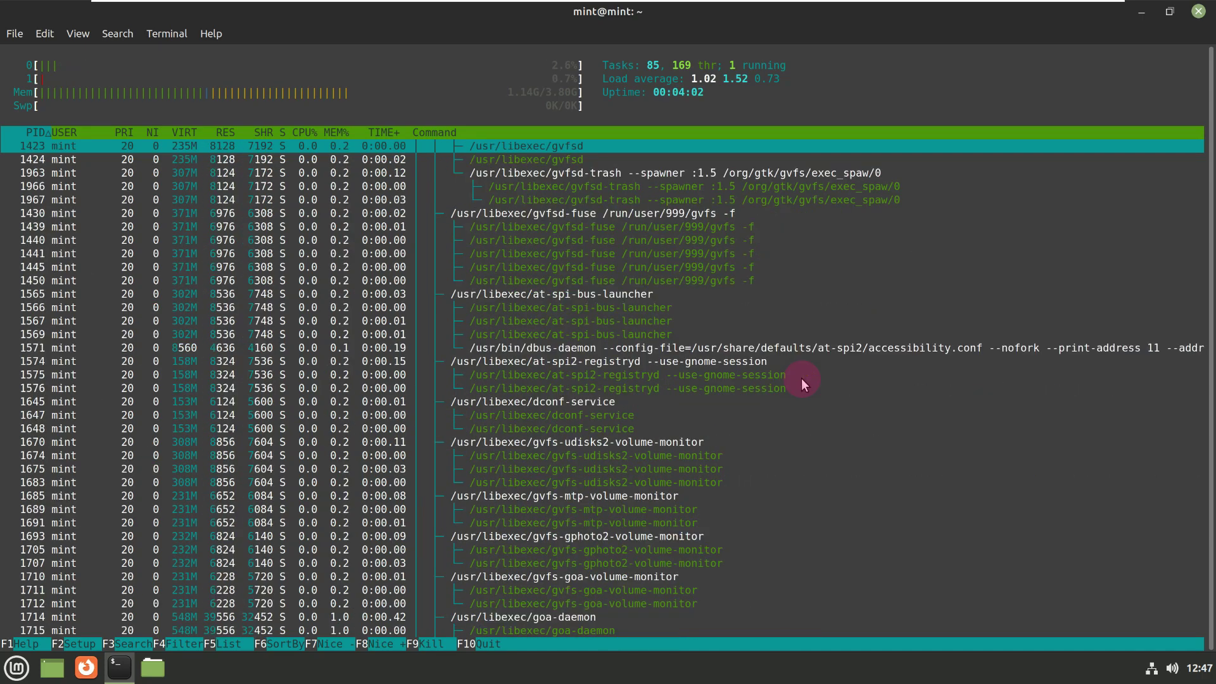
scroll(800, 378, down, 5)
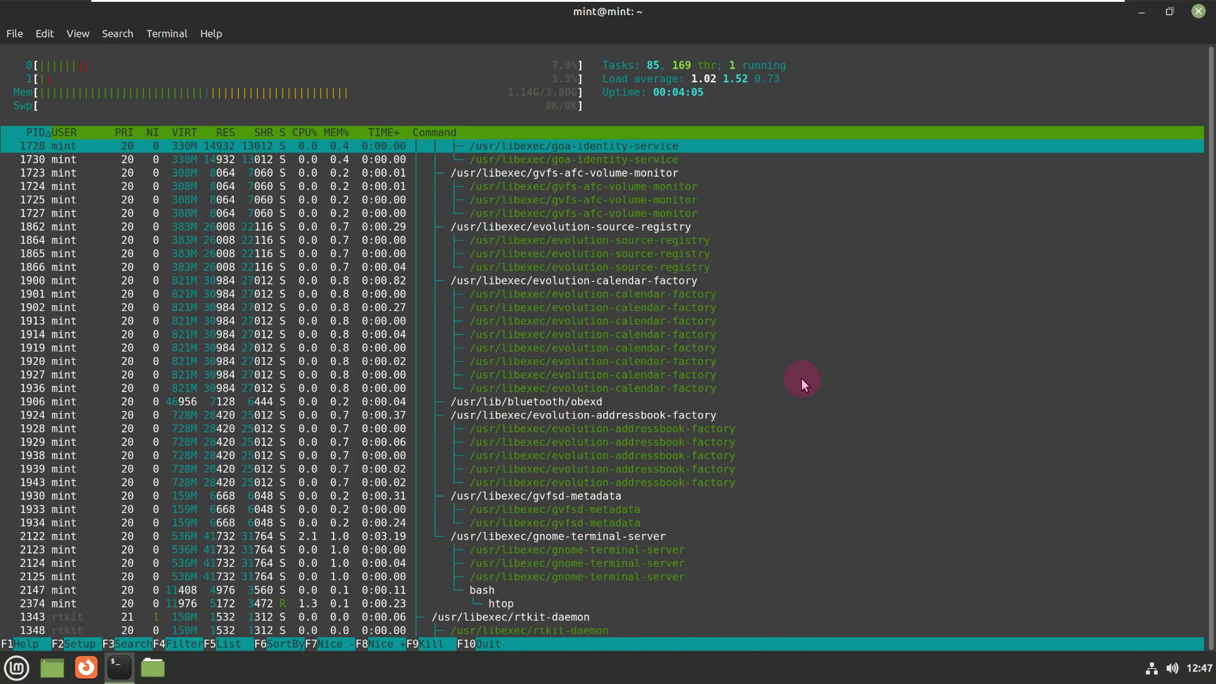
scroll(800, 378, down, 5)
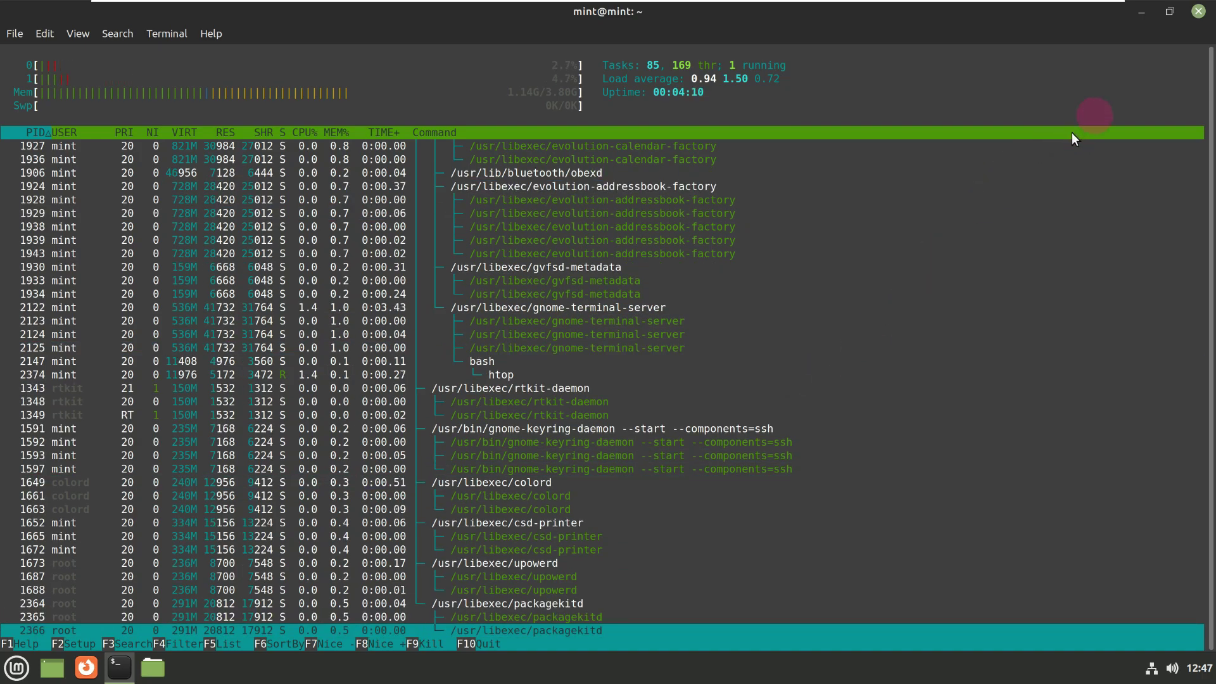
click(1198, 10)
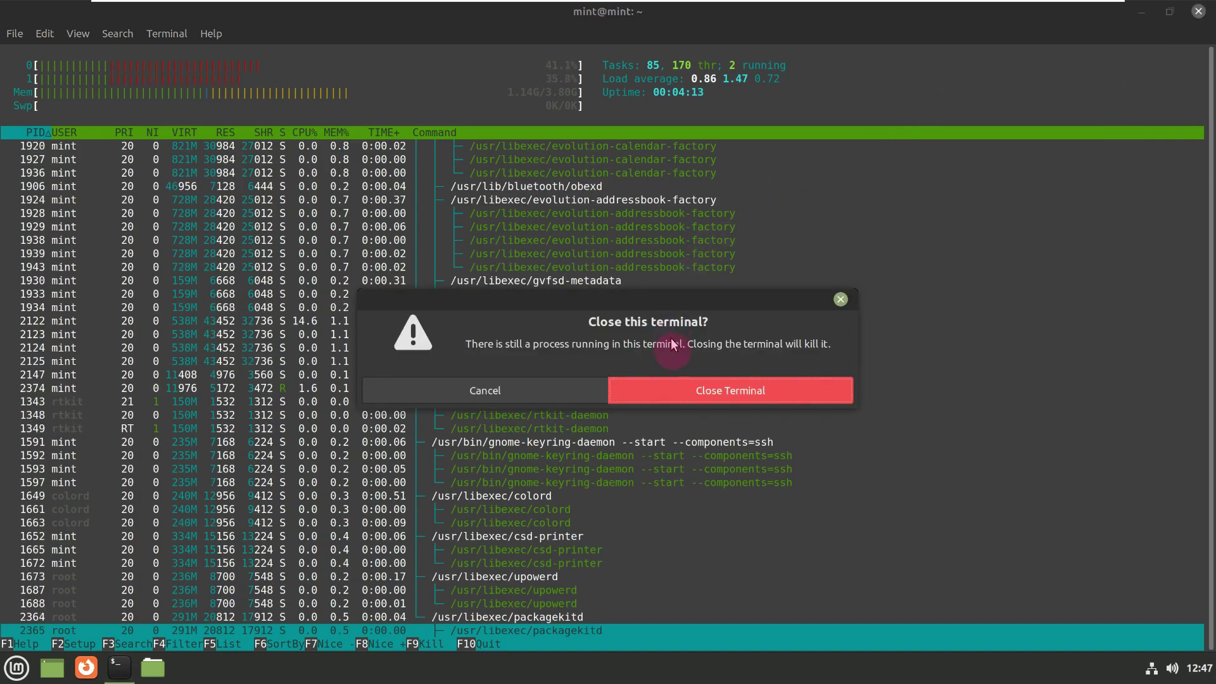
click(690, 391)
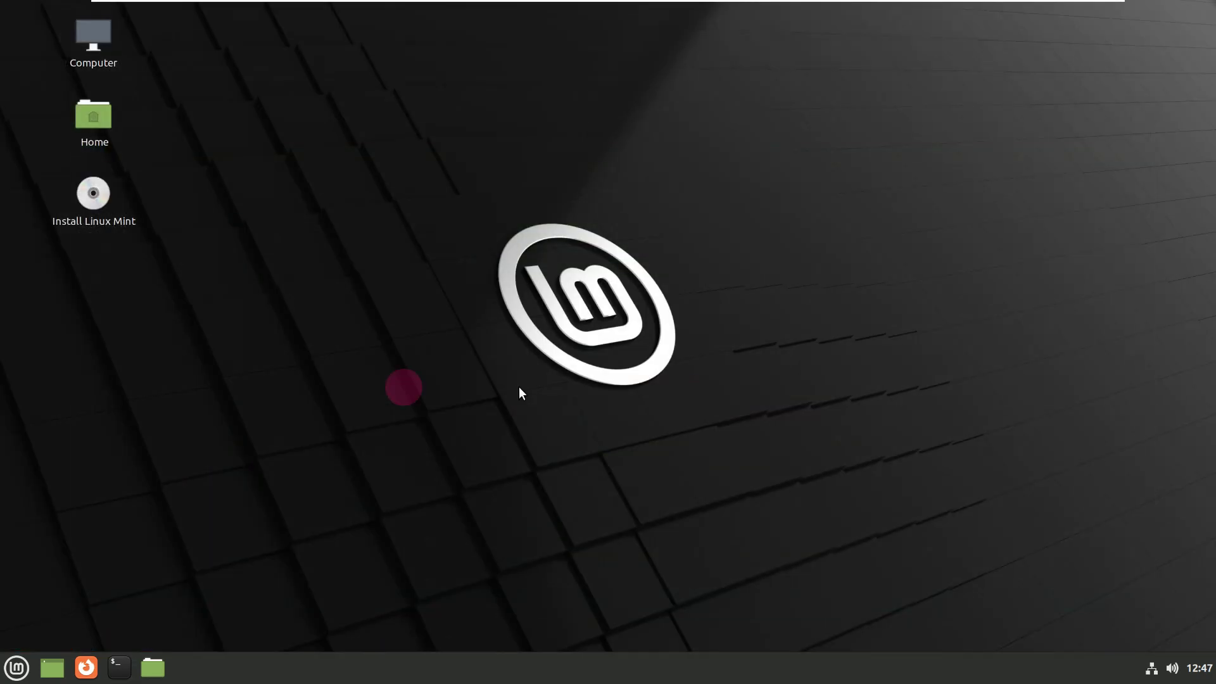
- Open System Info from the Preferences applications, review the system details, and close the window
click(16, 673)
mouse_move(160, 562)
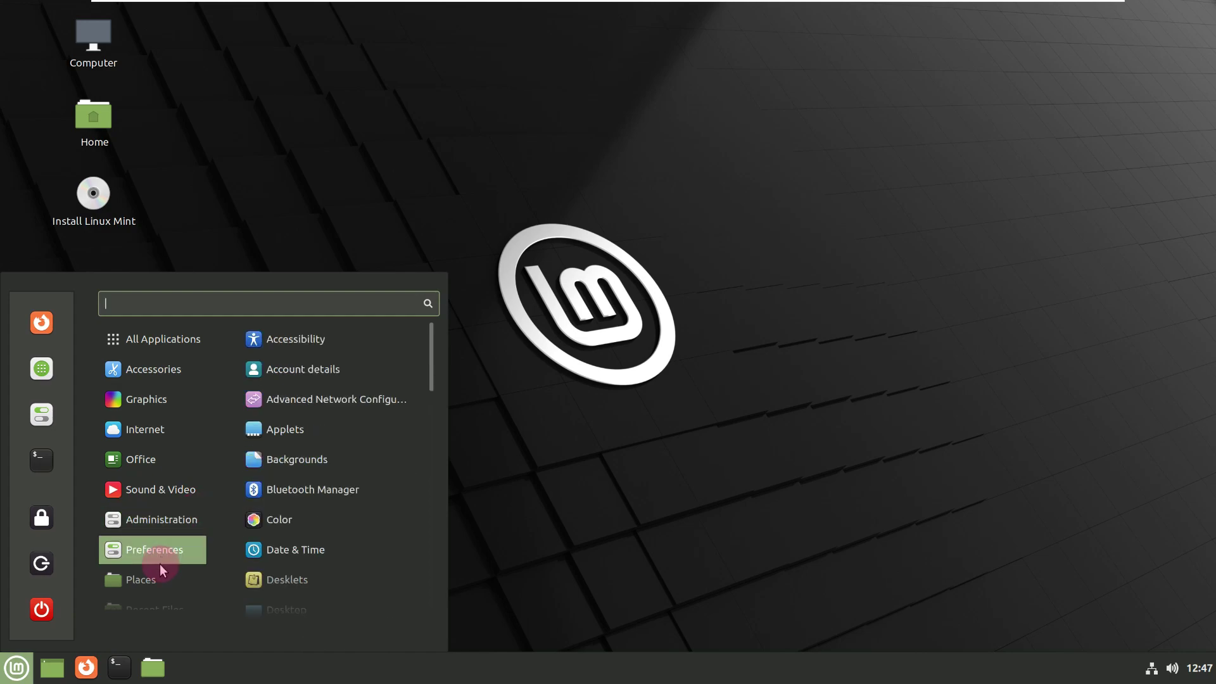
mouse_move(176, 543)
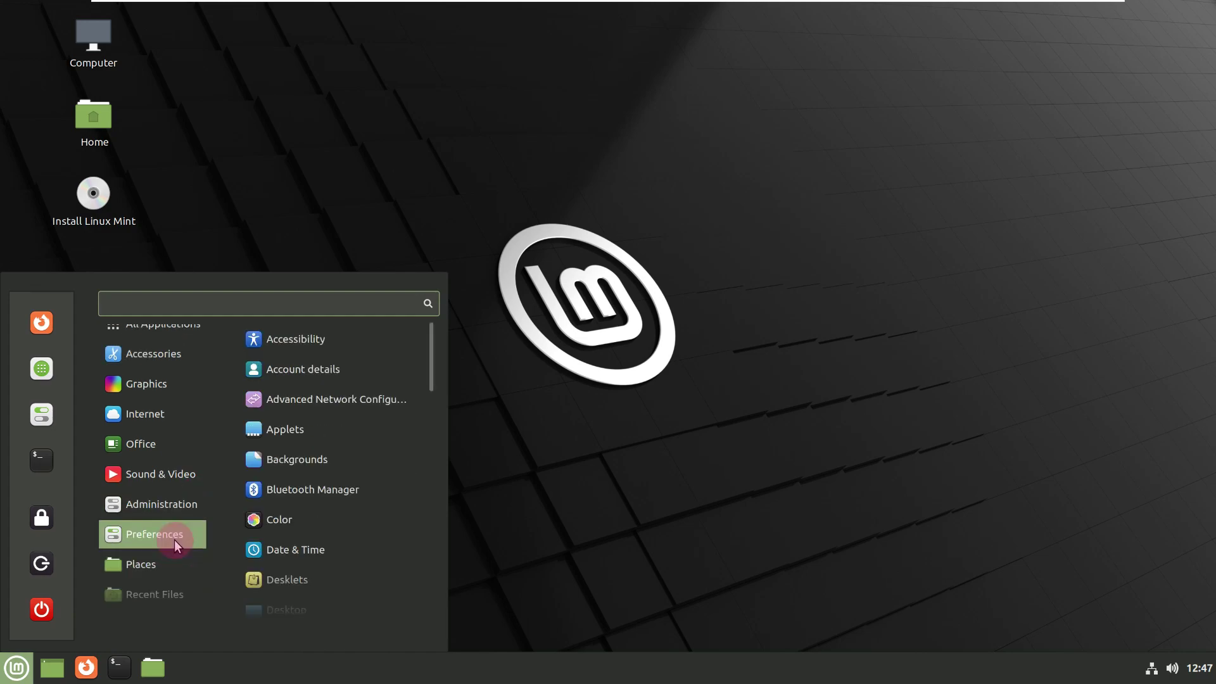
scroll(397, 492, down, 5)
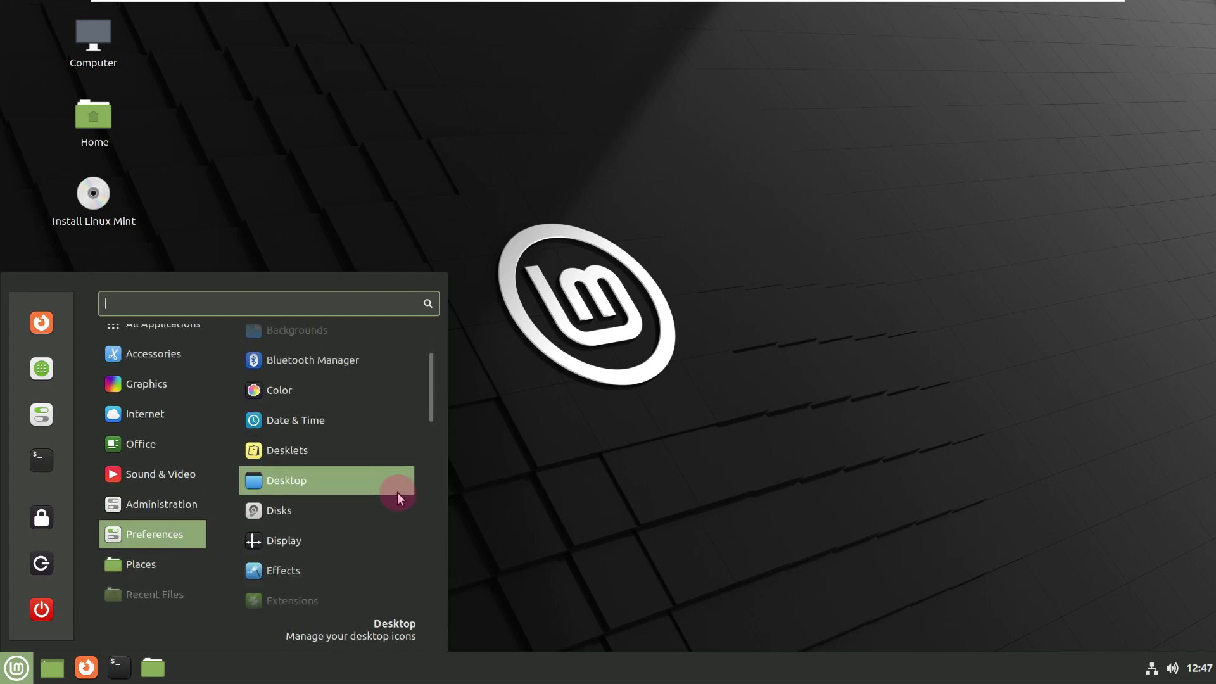
scroll(397, 492, down, 13)
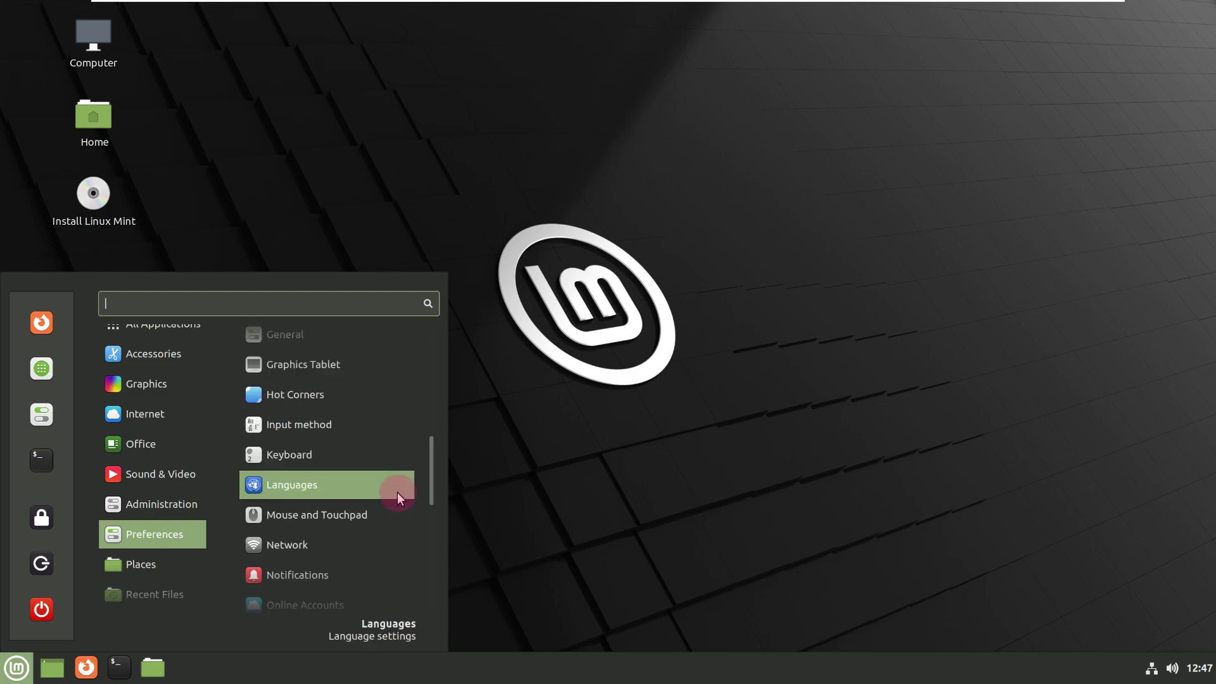
scroll(397, 492, down, 8)
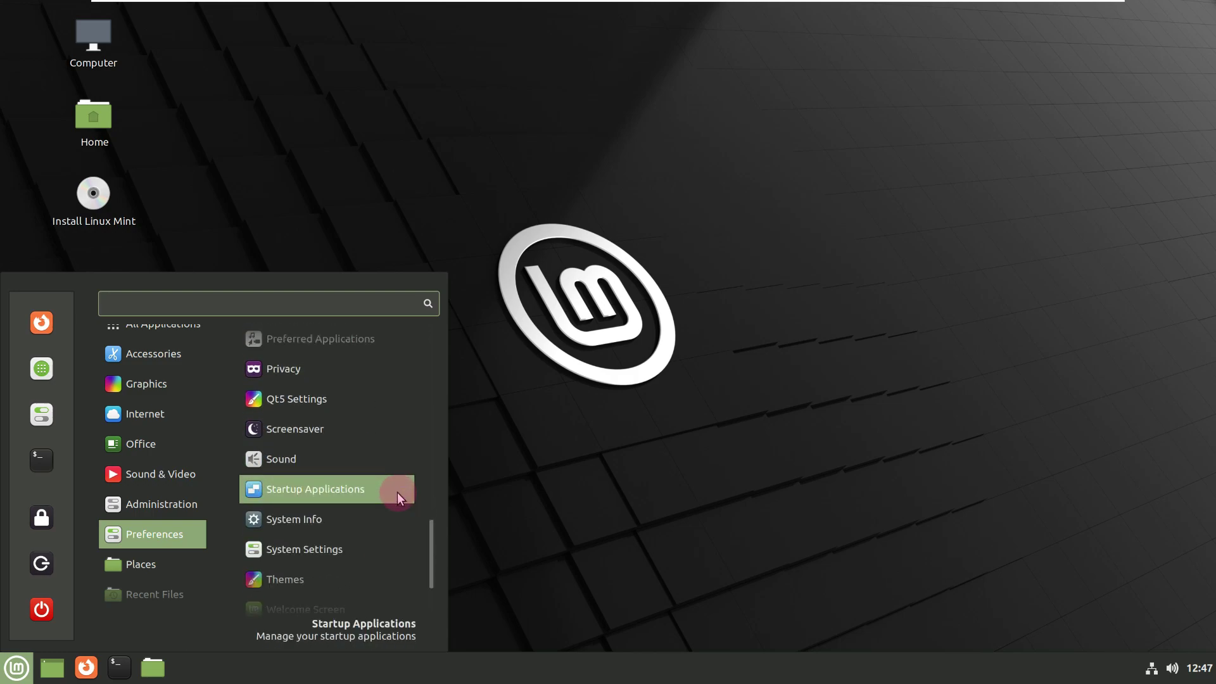
click(375, 511)
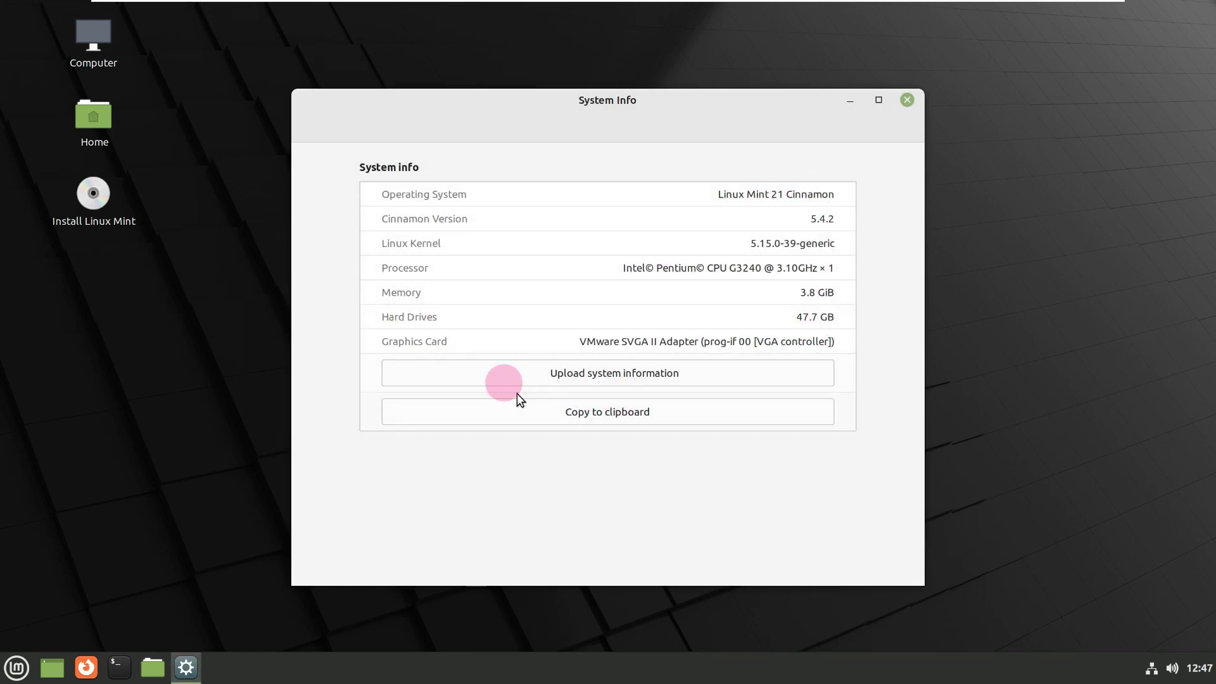
click(907, 100)
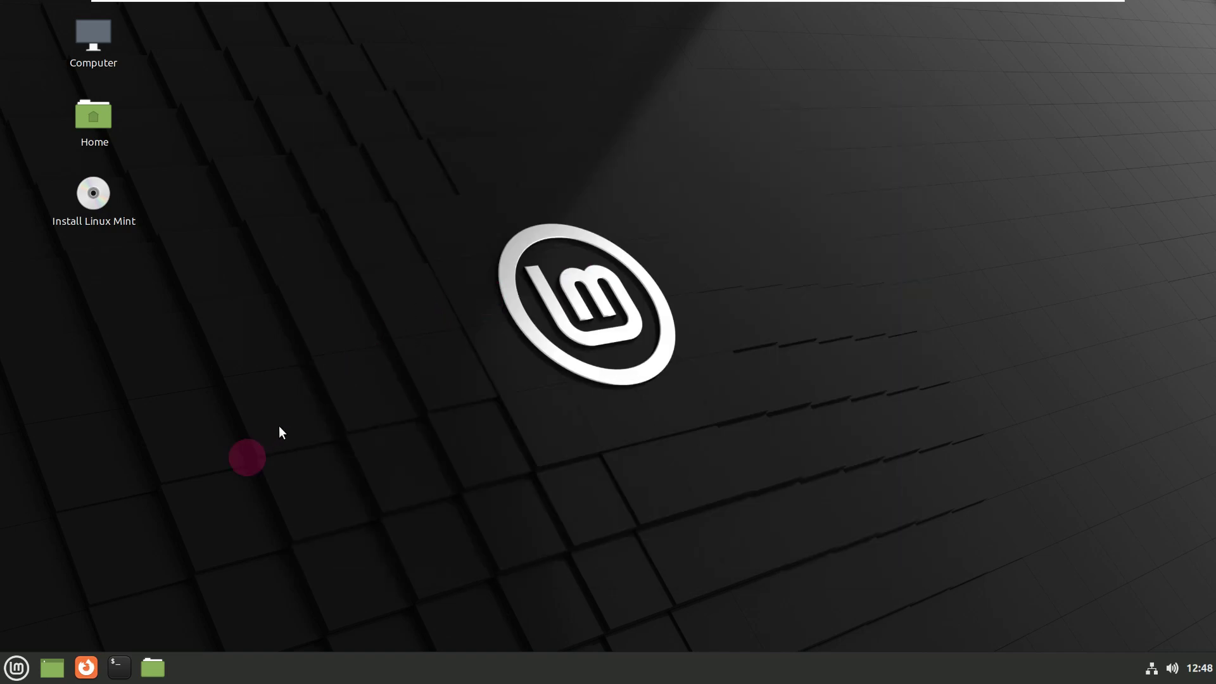
- Look through the Preferences and Administration applications and open System Monitor
click(17, 667)
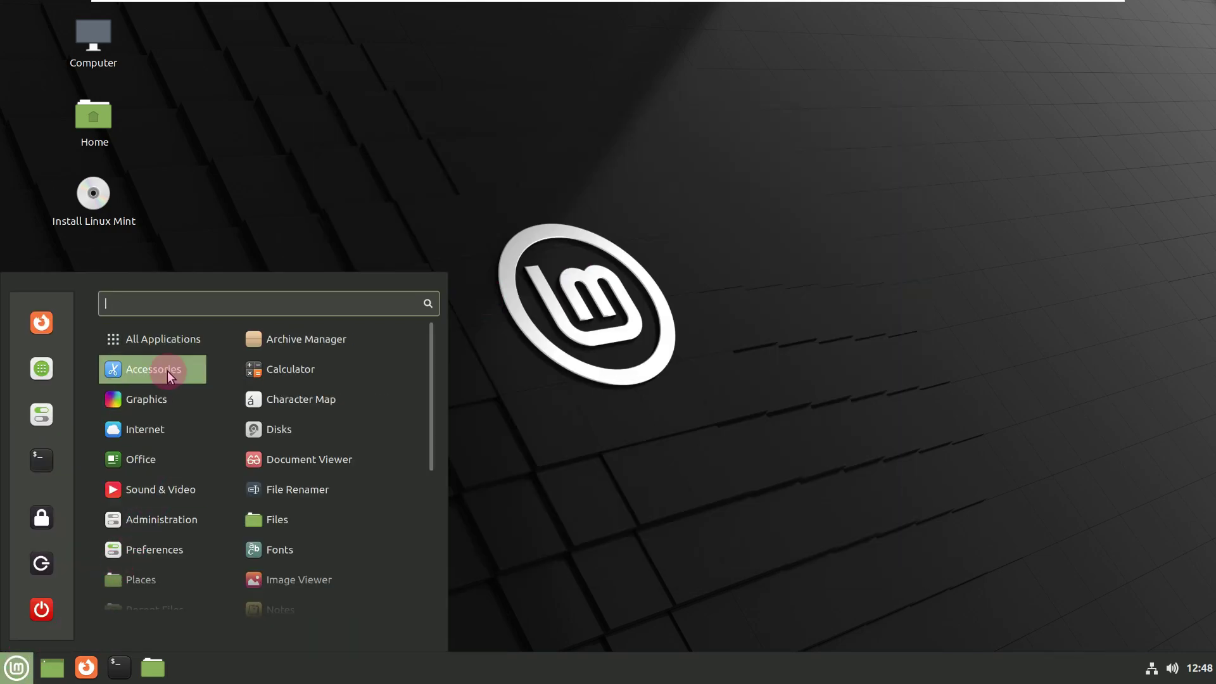
scroll(355, 435, down, 5)
scroll(356, 434, down, 7)
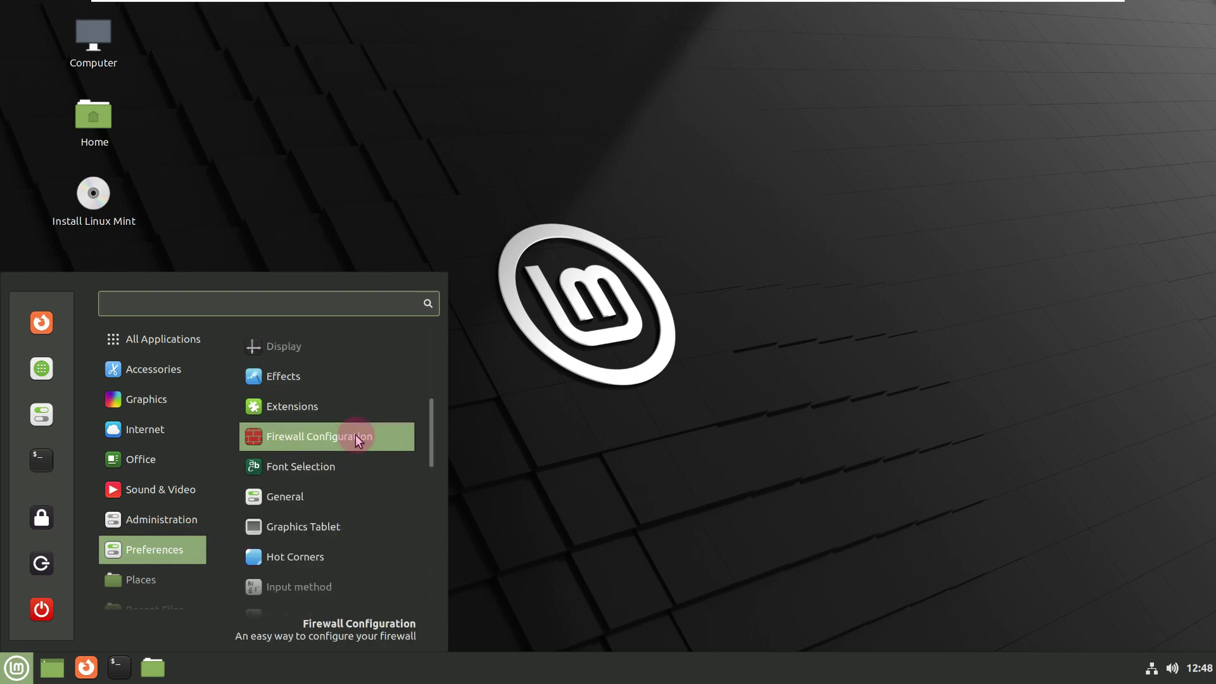
scroll(356, 435, down, 7)
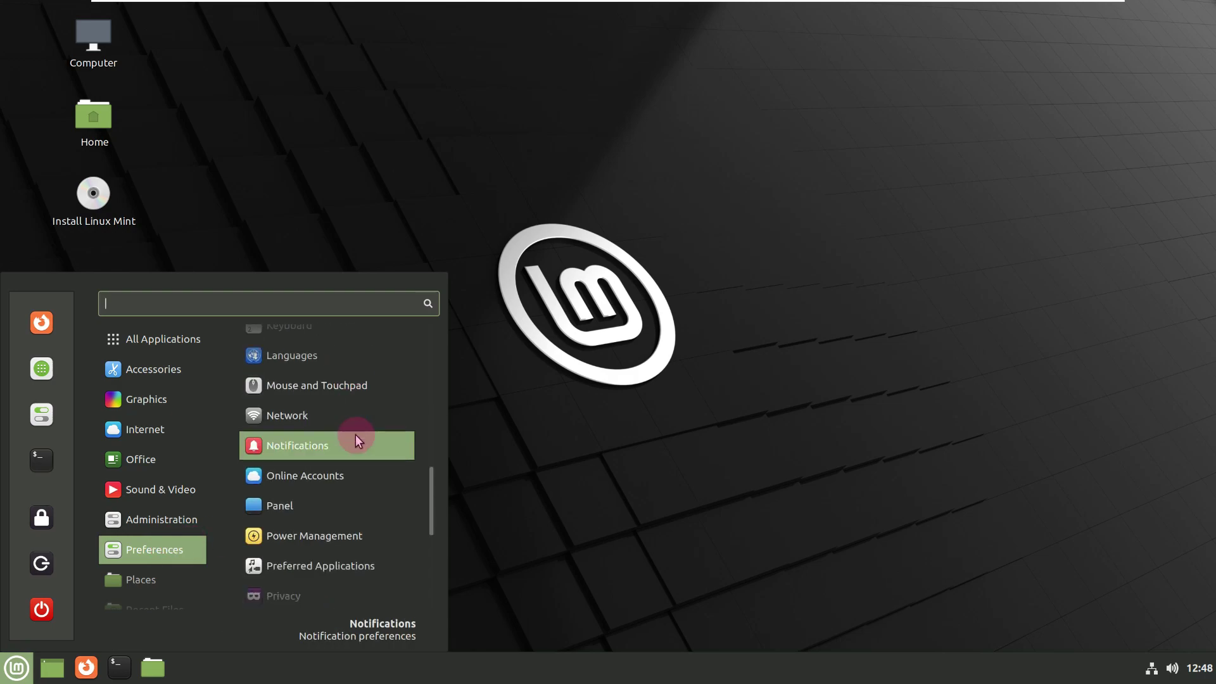
scroll(356, 434, down, 8)
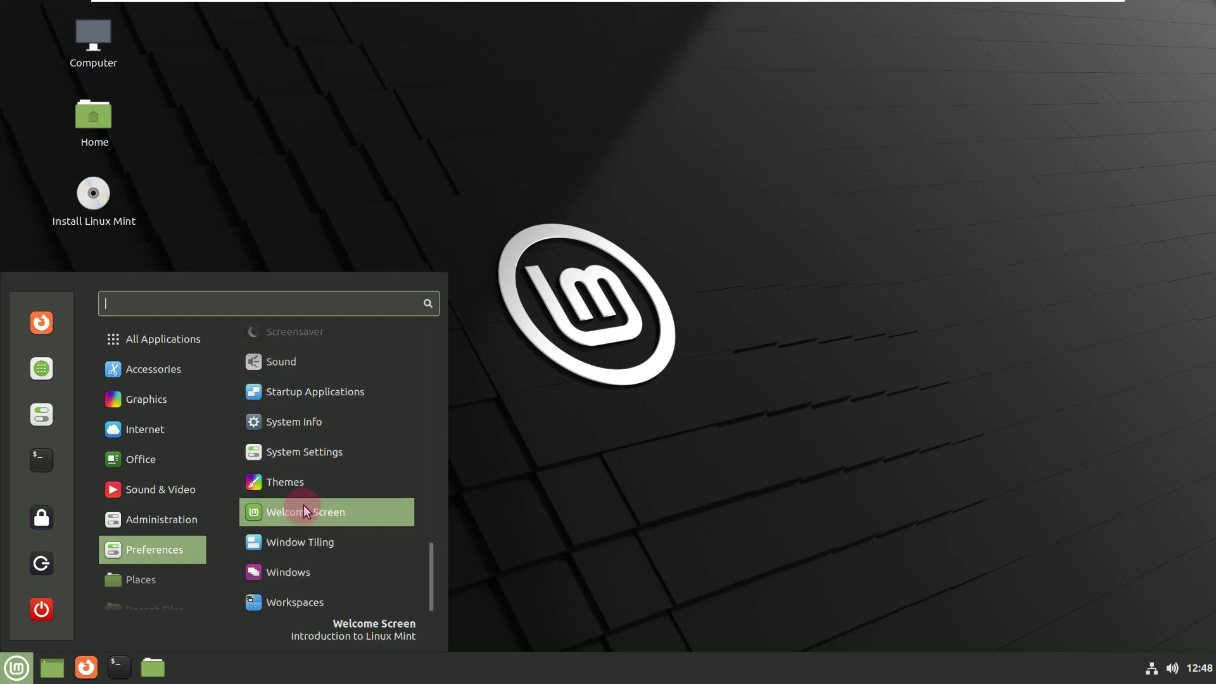
click(196, 515)
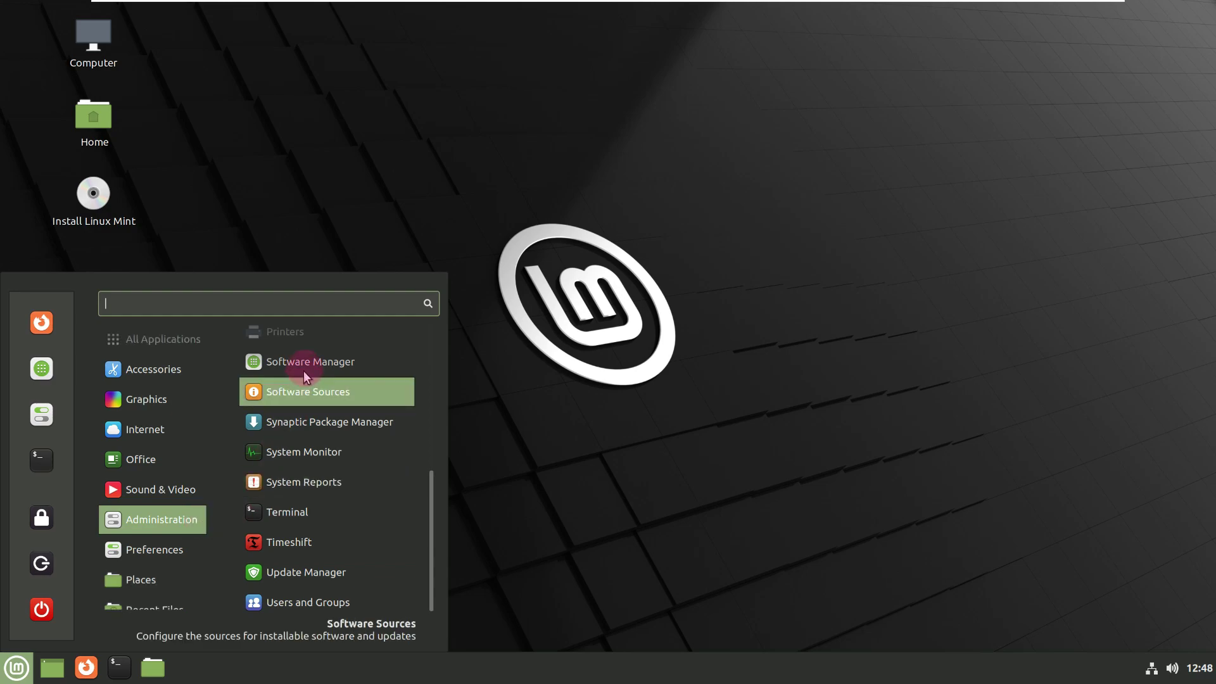
scroll(305, 366, up, 5)
scroll(306, 368, up, 3)
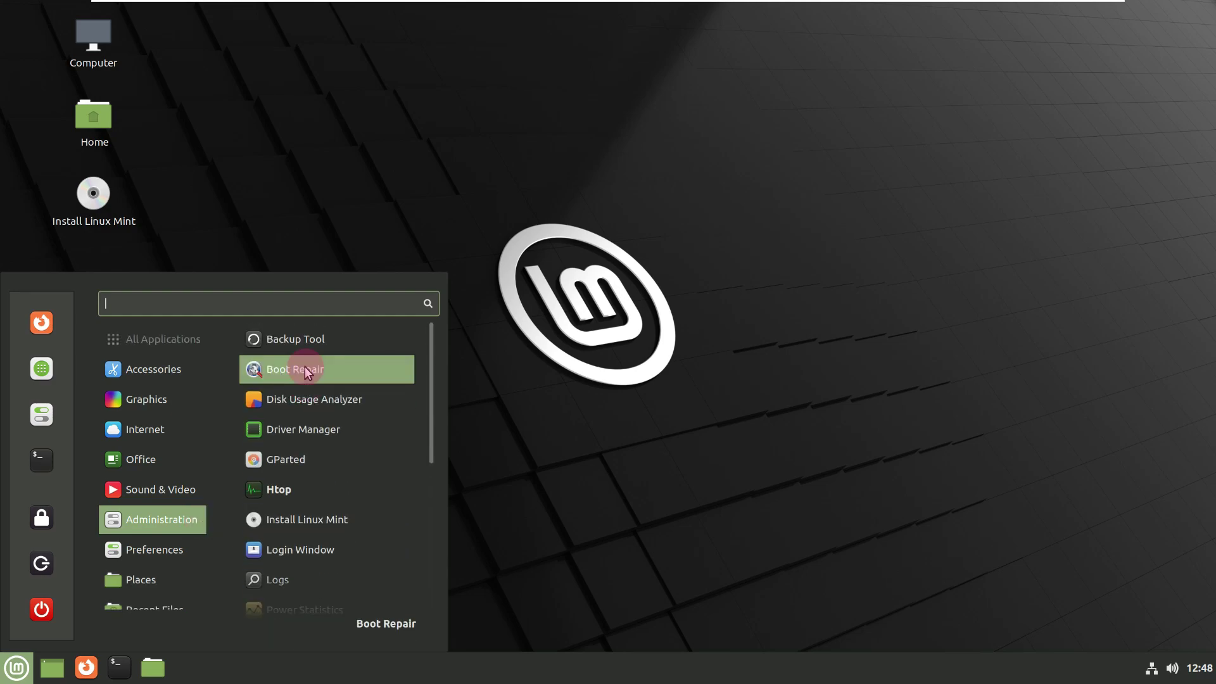
scroll(326, 424, down, 5)
scroll(325, 426, down, 2)
click(333, 532)
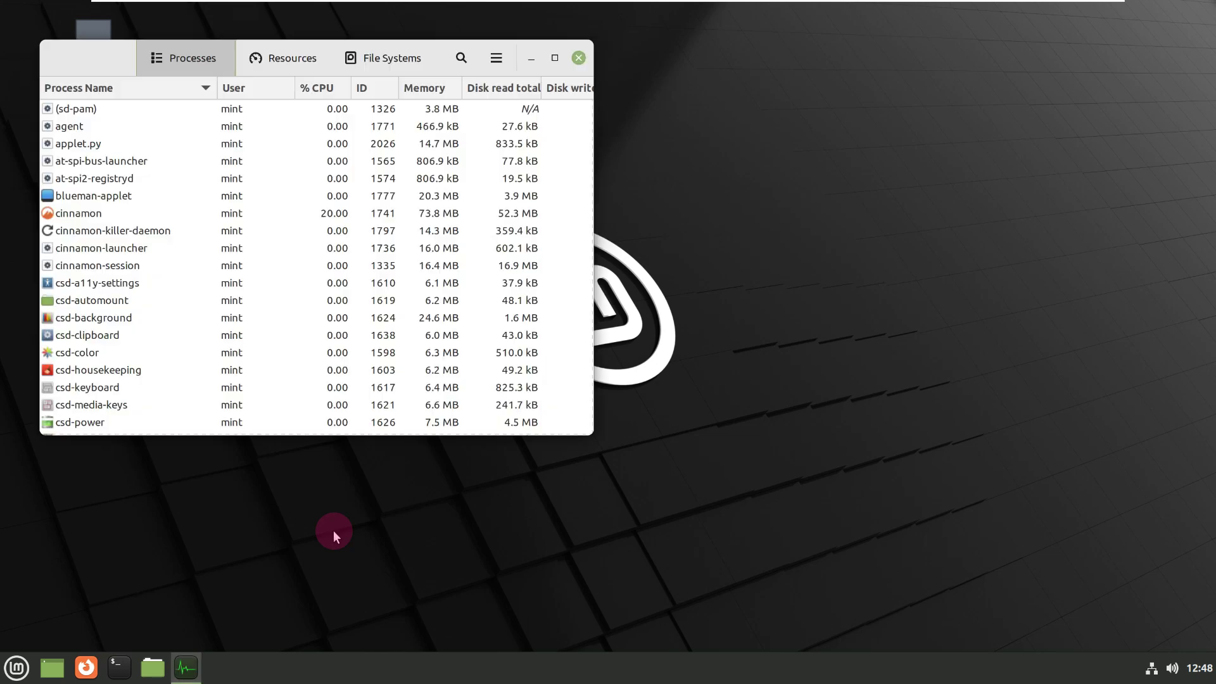
- Maximize the System Monitor window and highlight the version number in its About dialog, closing the dialog when done
click(554, 60)
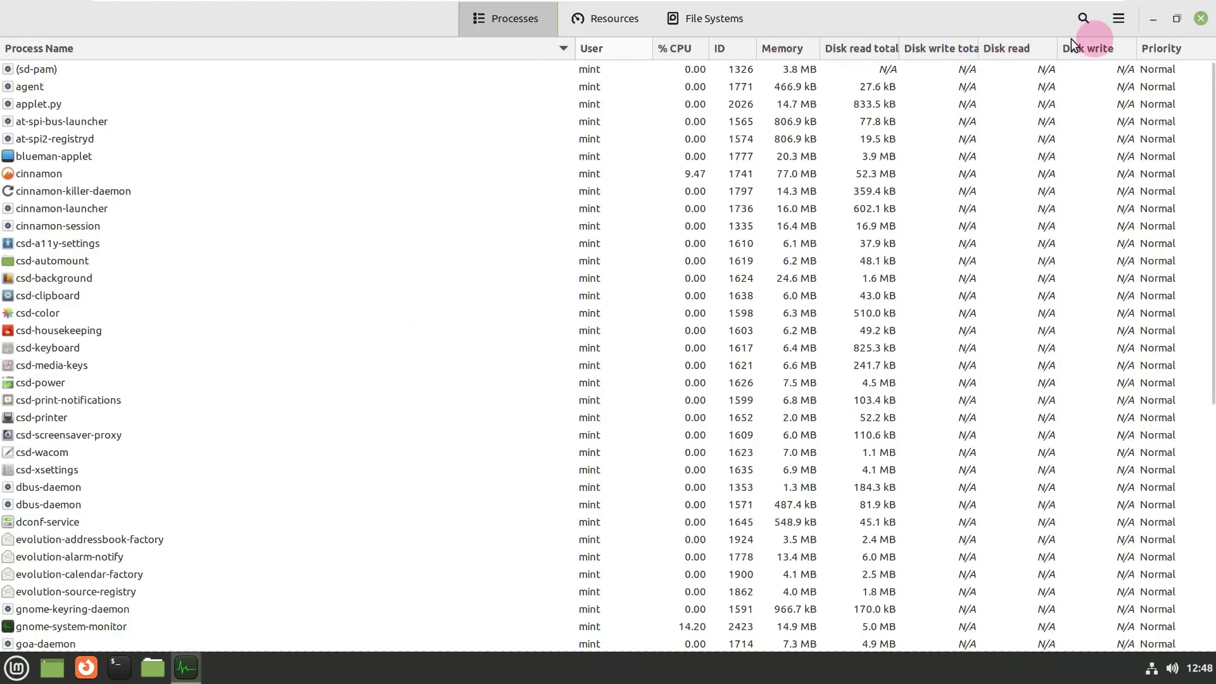
click(1125, 26)
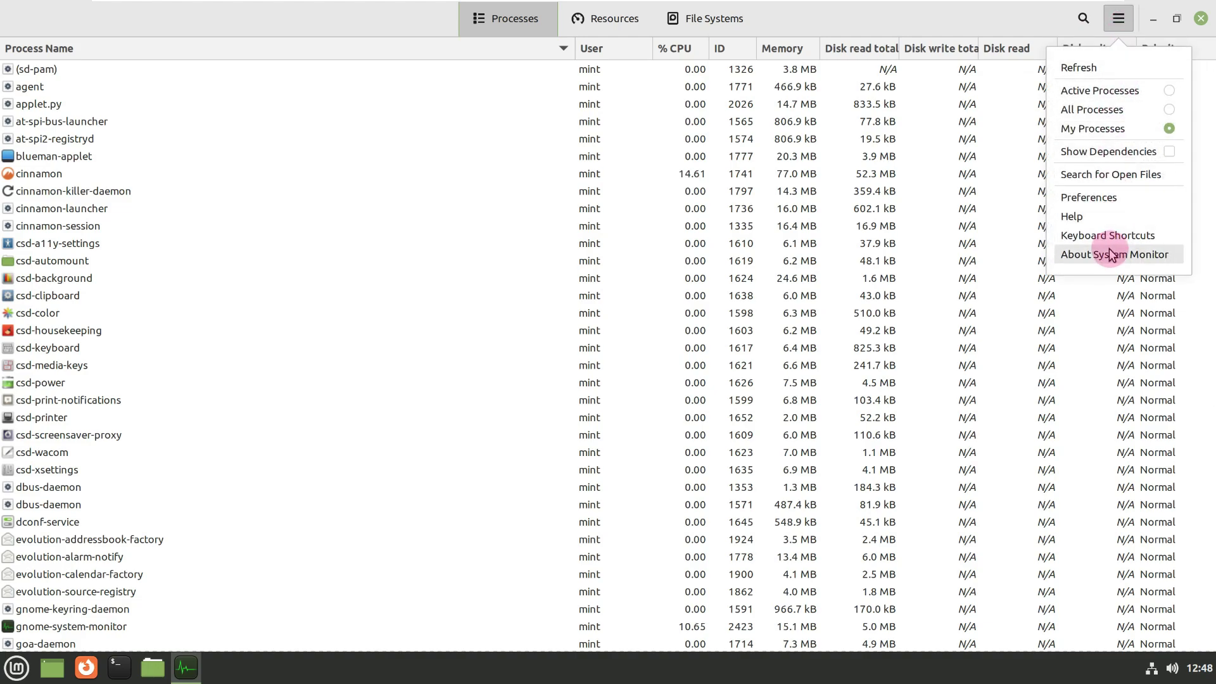
click(984, 227)
drag(635, 341, 549, 340)
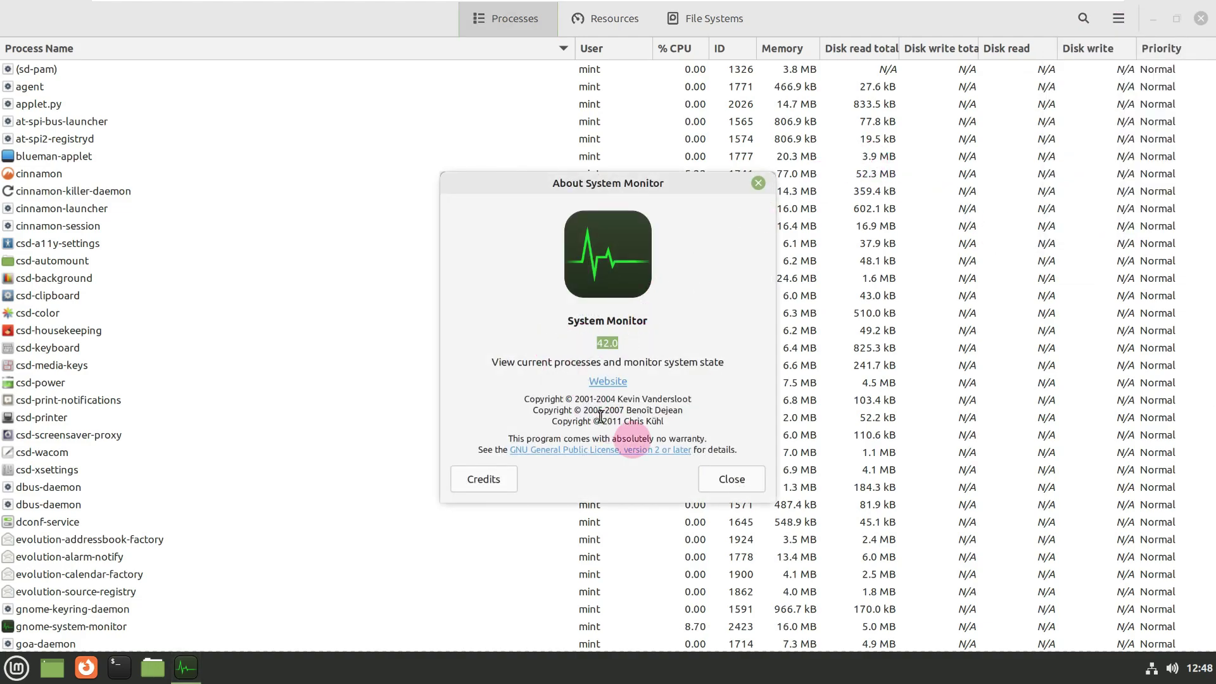
click(731, 479)
- Show the resource graphs and change the CPU2 graph colour to green
click(617, 29)
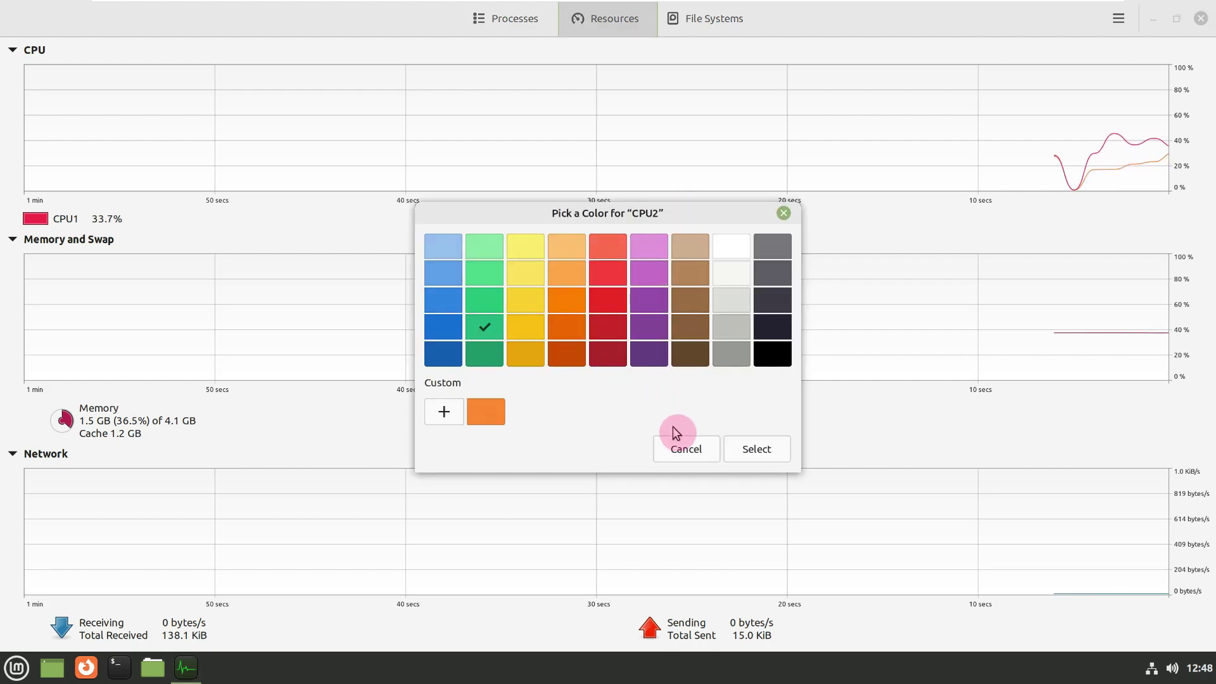
click(755, 448)
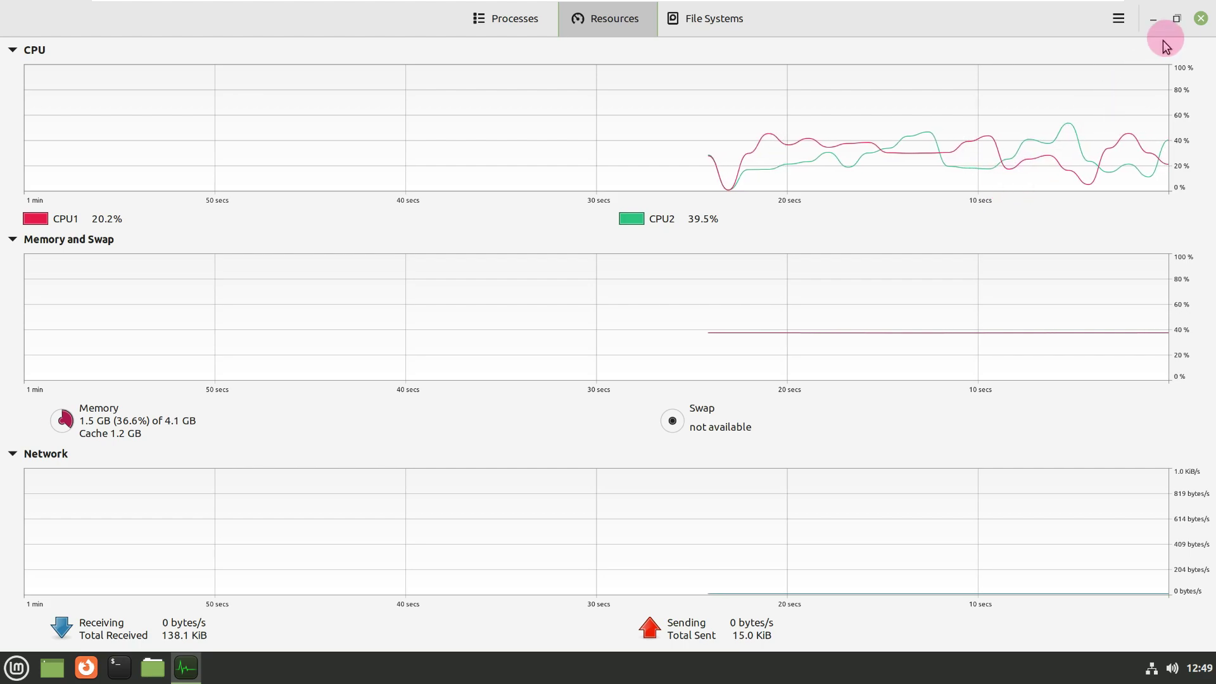
- View the File Systems list, return to the resource graphs, and go back to the process list
click(722, 26)
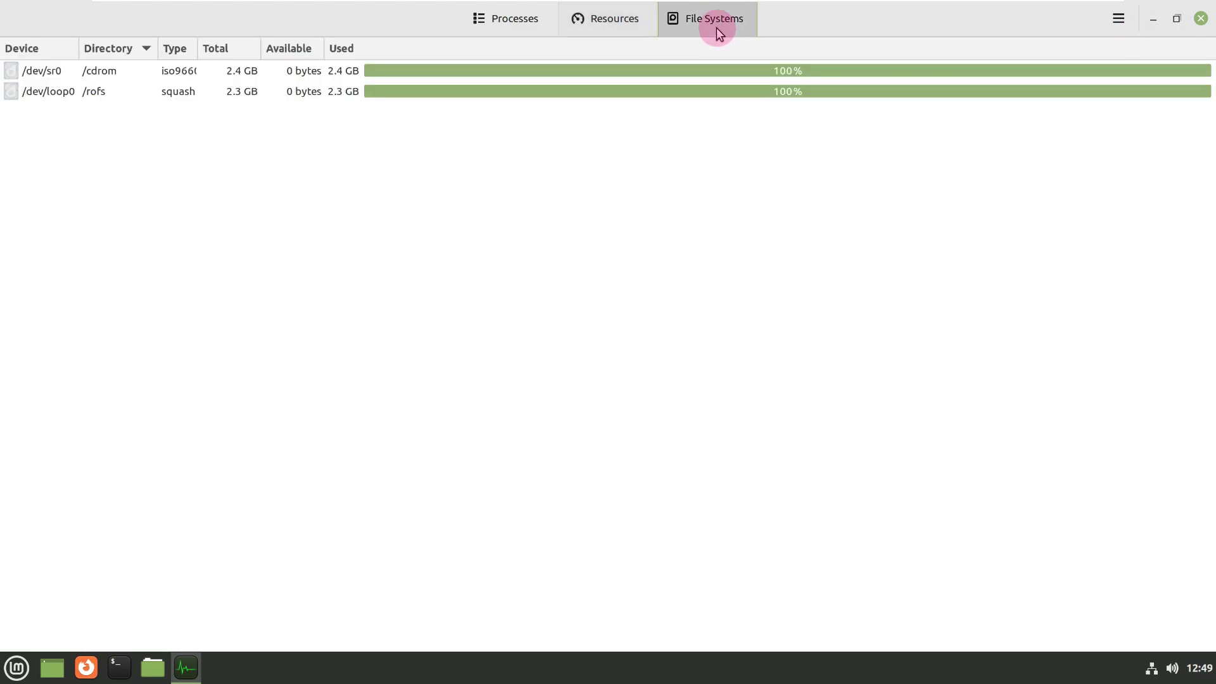
click(610, 21)
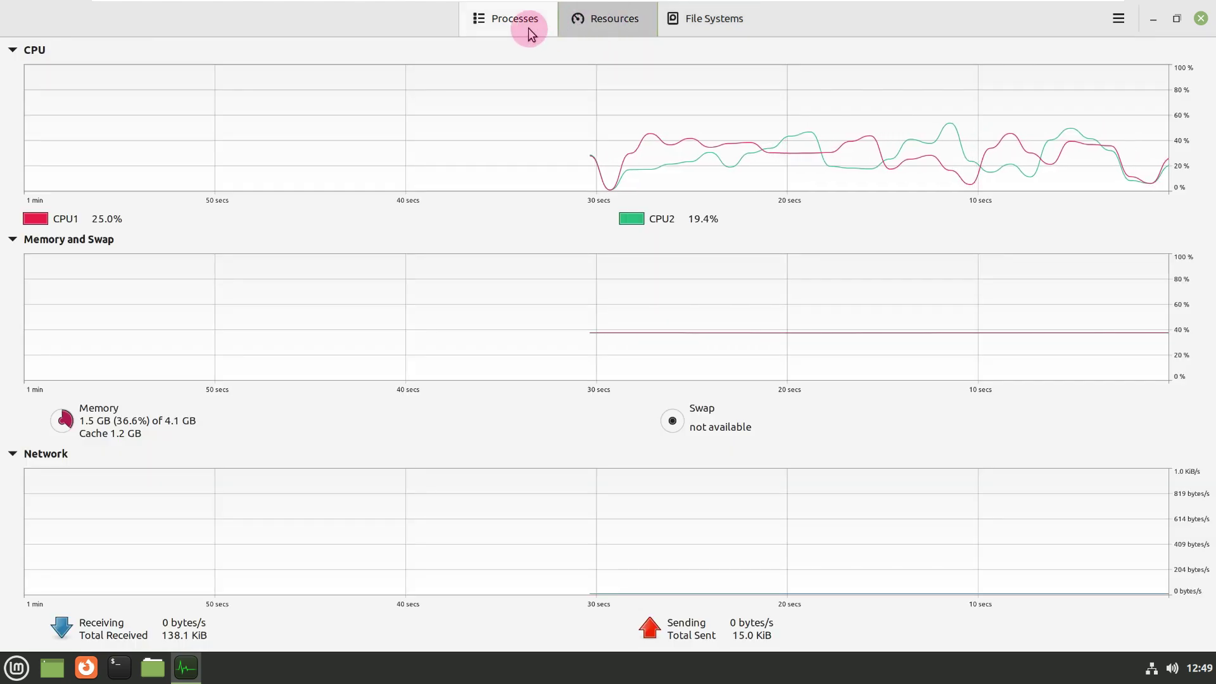
click(527, 28)
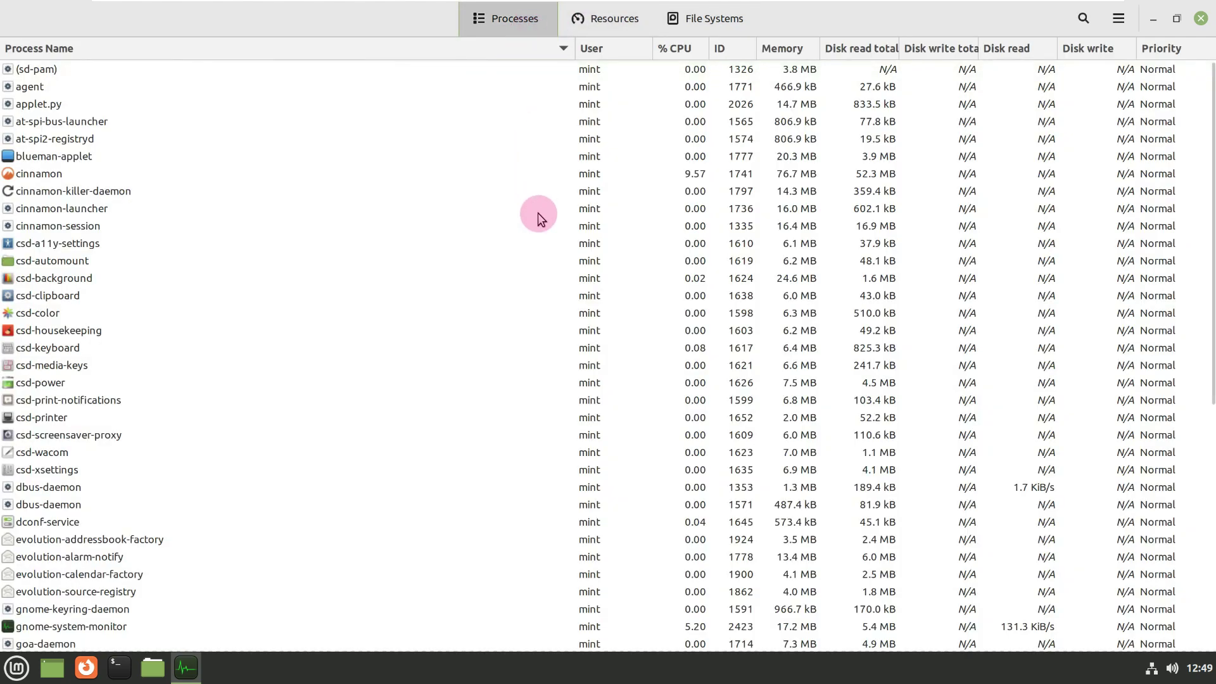
- Look through the rest of the process list, close System Monitor and open the desktop background settings
scroll(537, 213, down, 8)
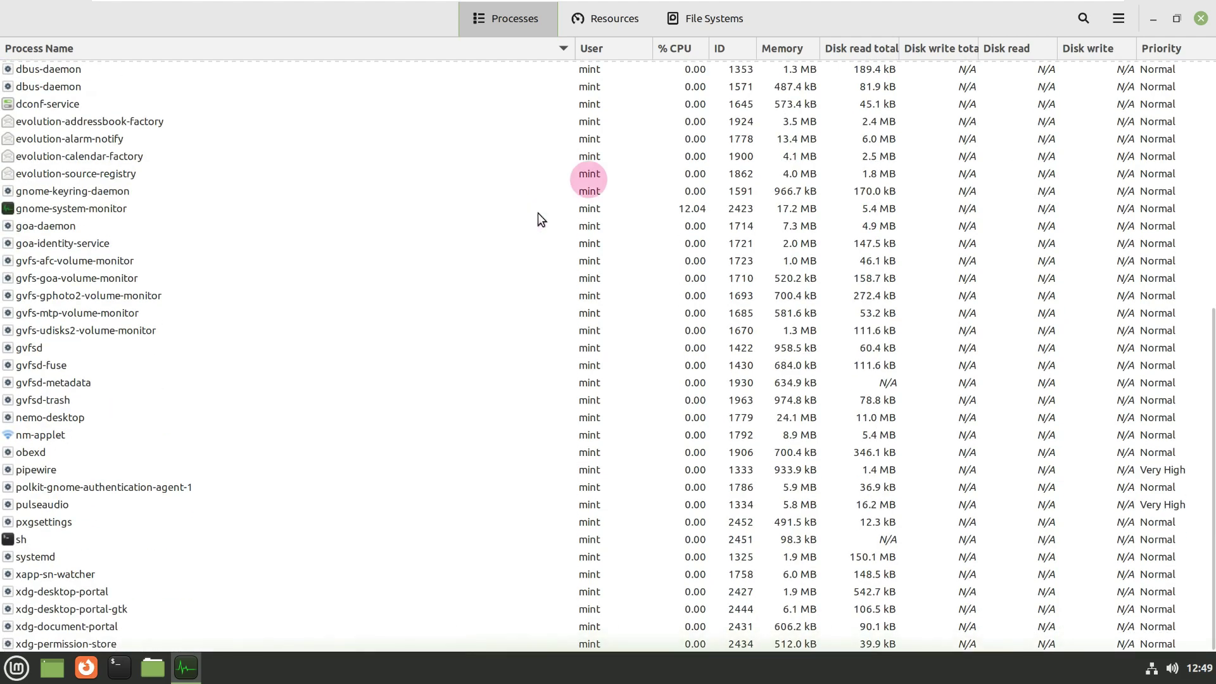
click(1201, 19)
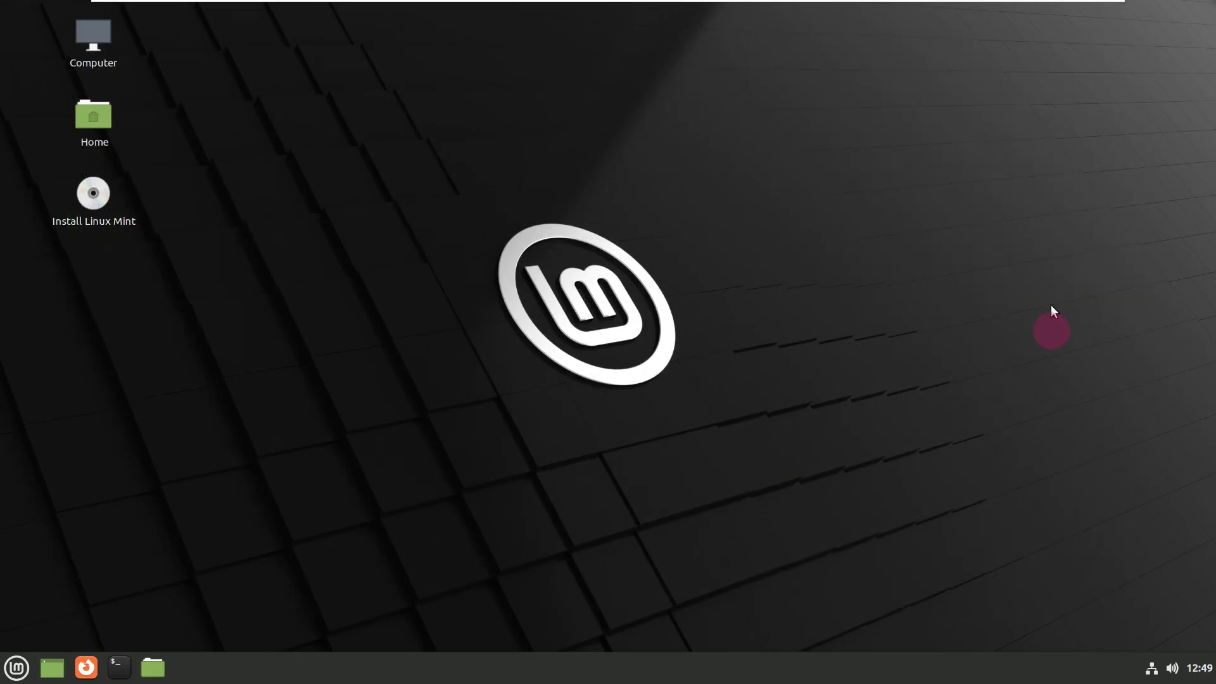
right_click(688, 221)
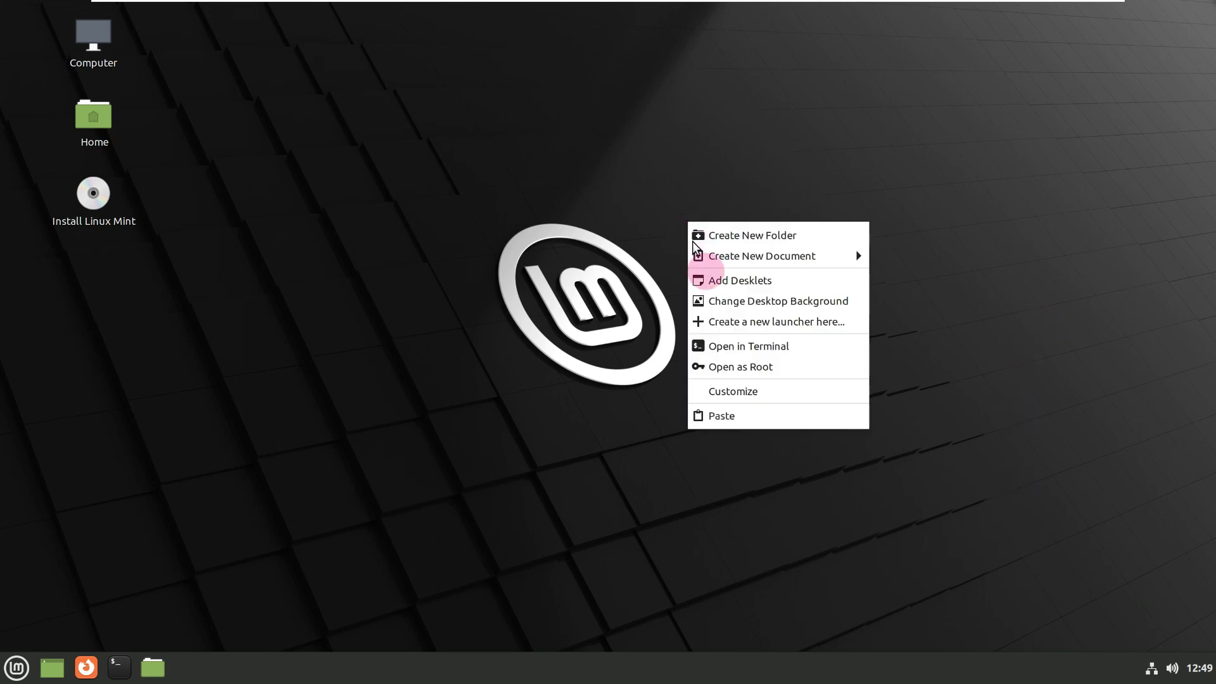
click(754, 307)
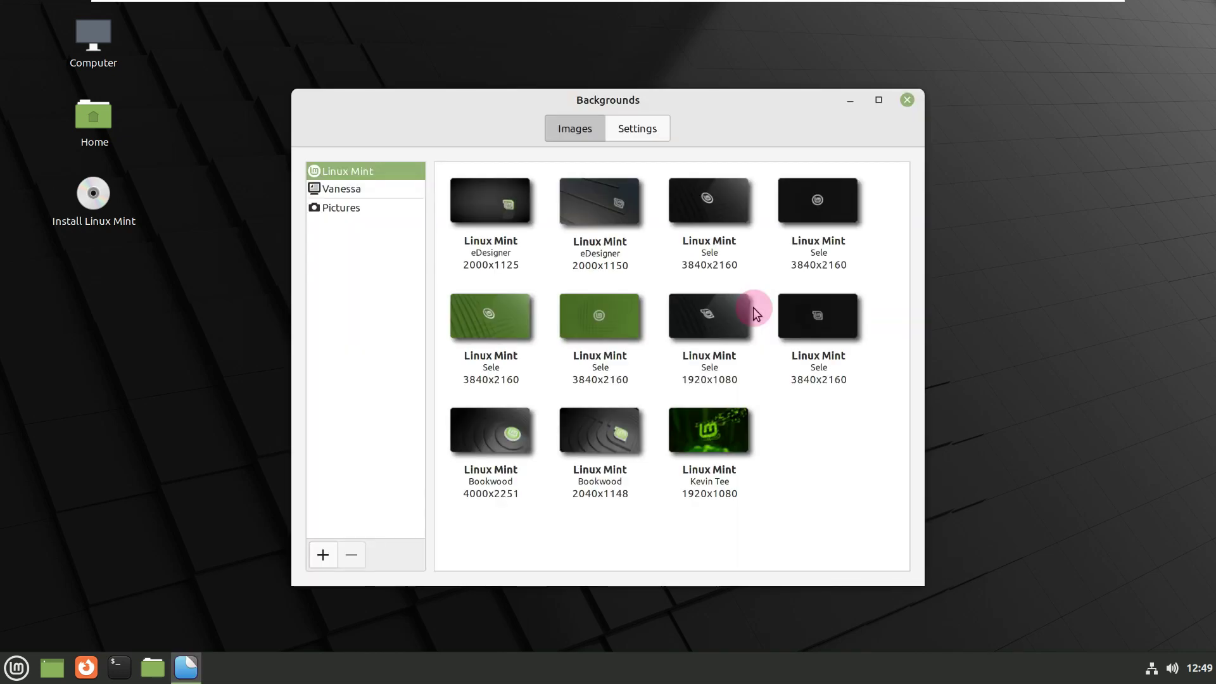
- Apply the green Linux Mint wallpaper with the centred logo and show the Vanessa wallpaper collection
click(621, 310)
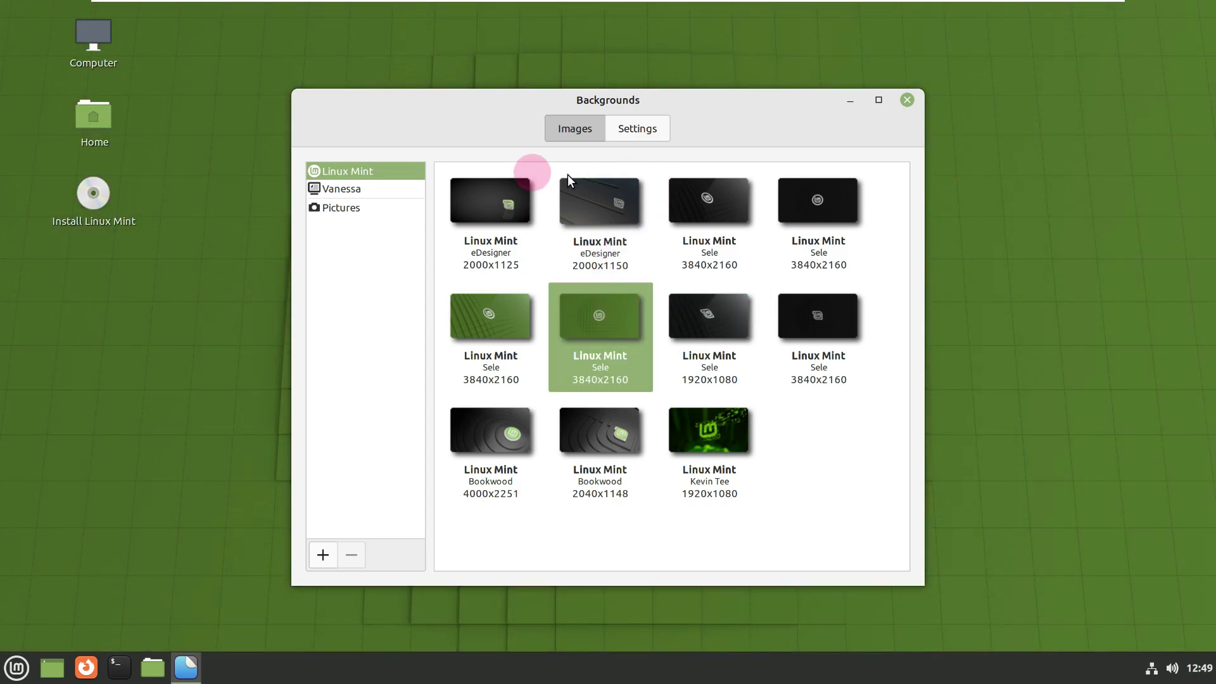
click(398, 188)
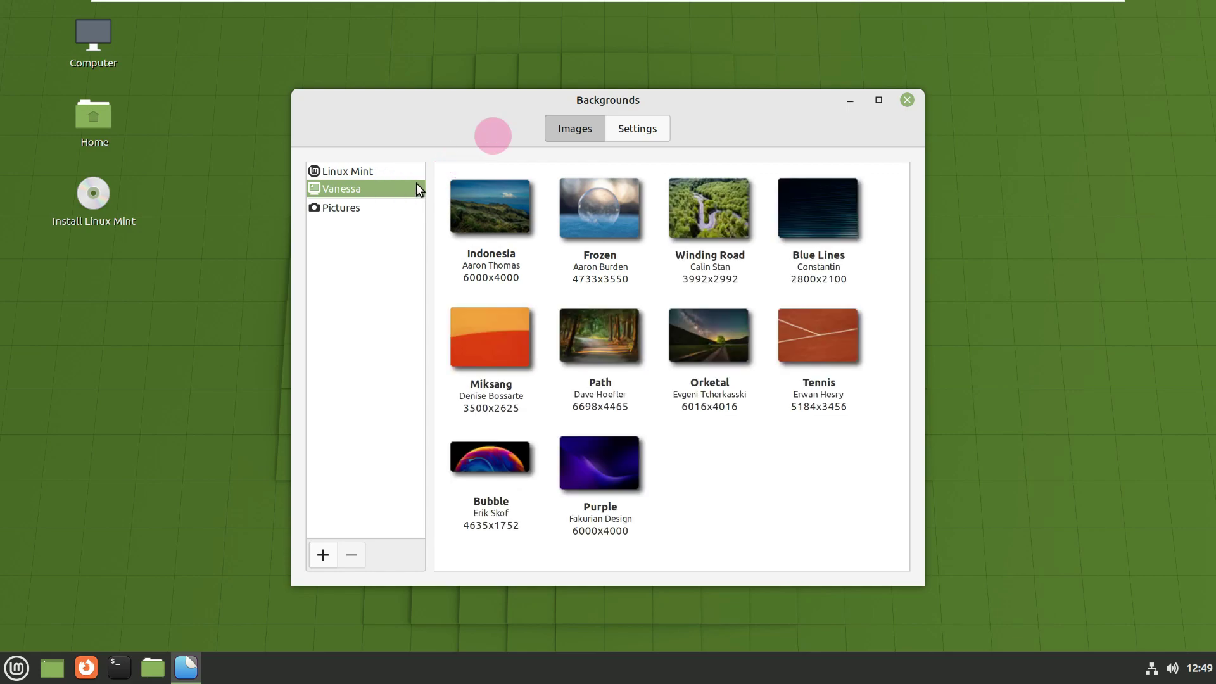
drag(533, 83, 719, 76)
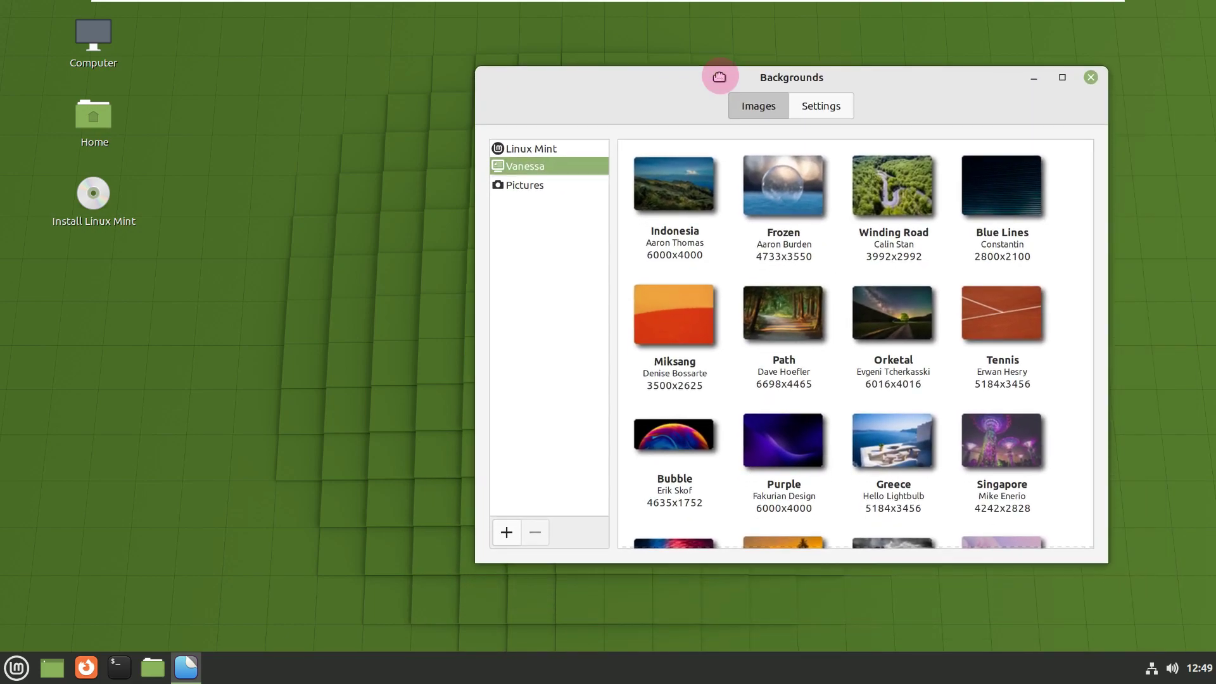
- Try the Path, India and Orketal wallpapers from the Vanessa collection on the desktop
click(795, 339)
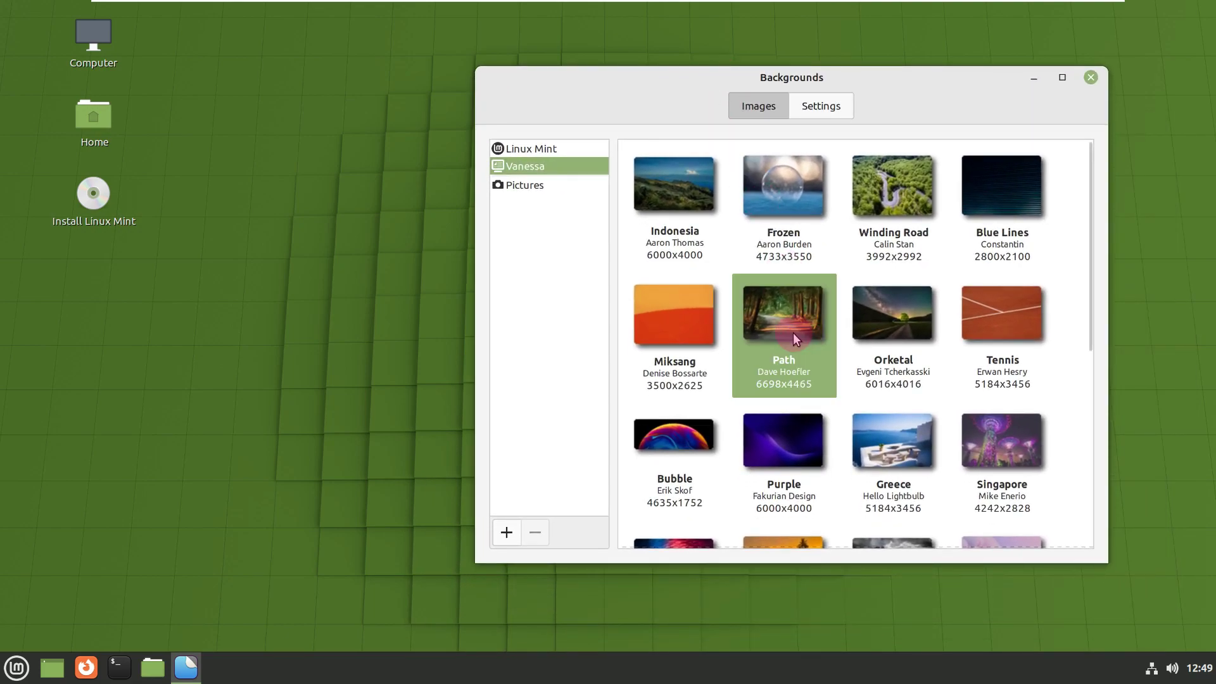
drag(981, 79, 937, 119)
scroll(972, 358, down, 1)
click(964, 431)
mouse_move(822, 131)
mouse_down()
mouse_move(815, 115)
mouse_move(810, 630)
mouse_move(811, 138)
mouse_up()
click(731, 560)
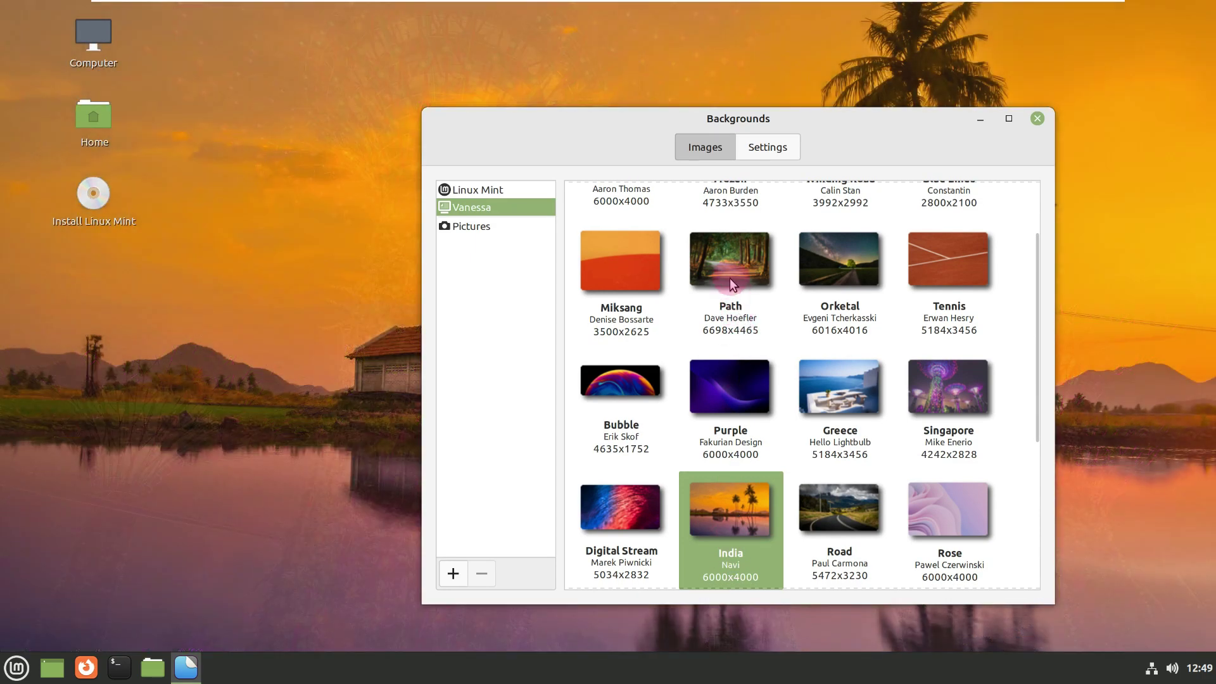
click(729, 276)
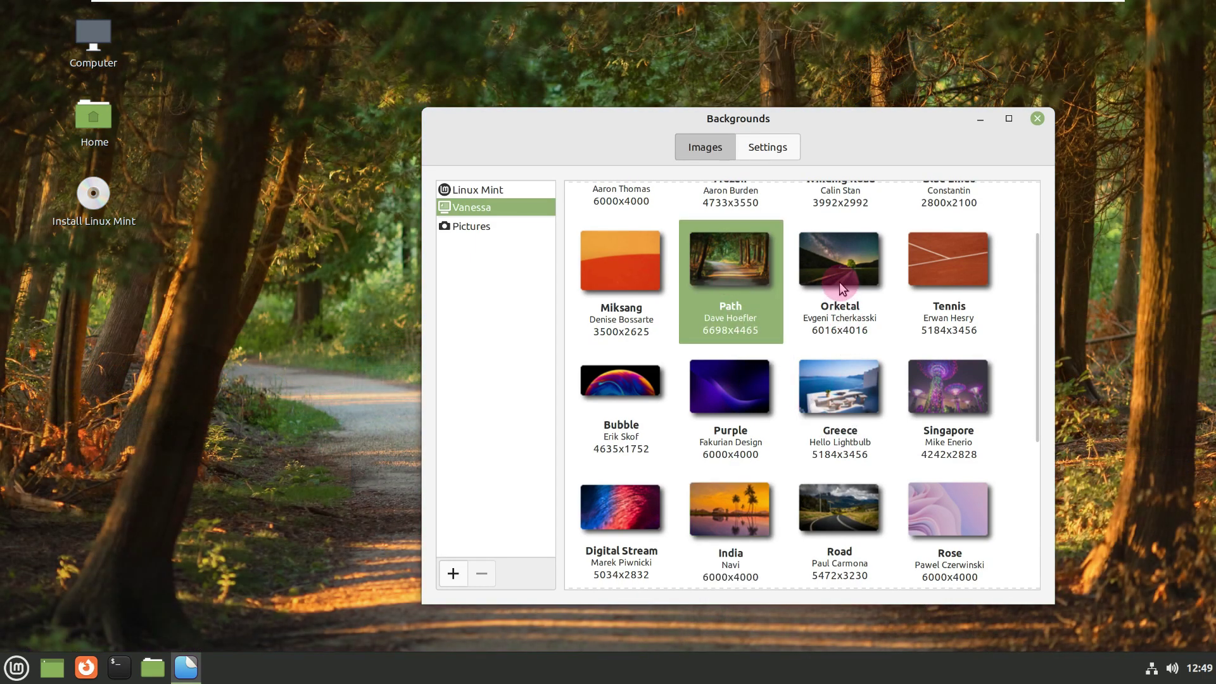
click(838, 282)
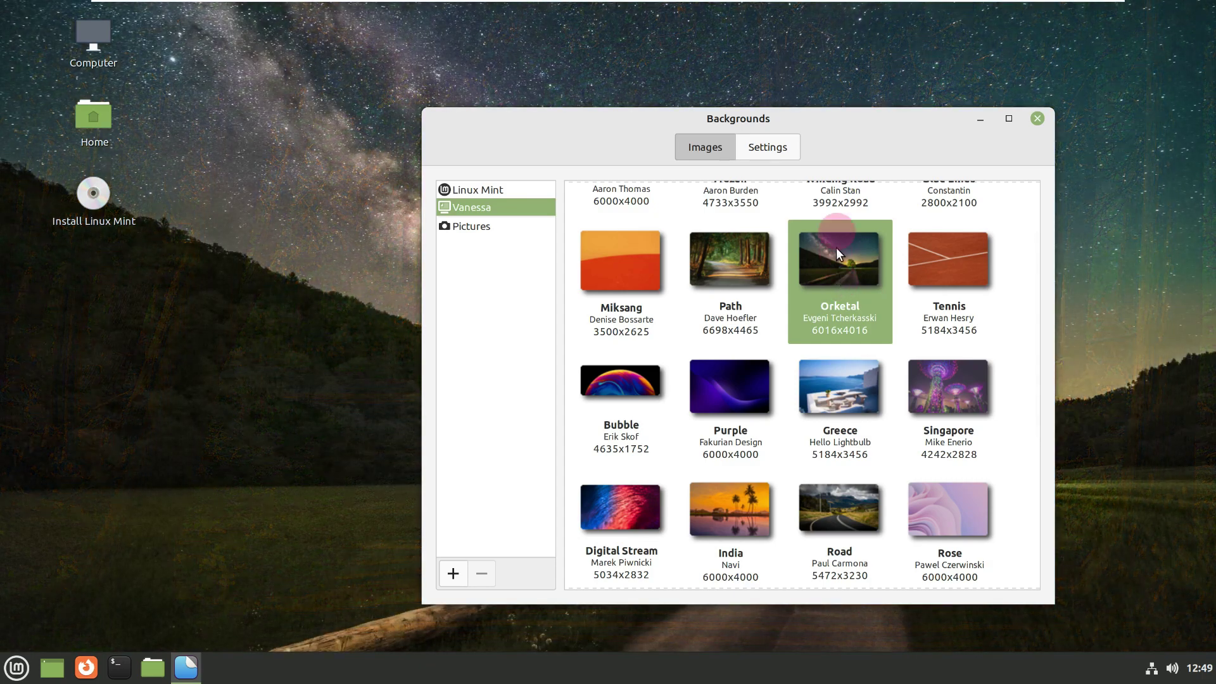
- Set the San Francisco wallpaper as the desktop background and close the Backgrounds window
click(887, 135)
drag(888, 135, 979, 68)
scroll(982, 299, down, 3)
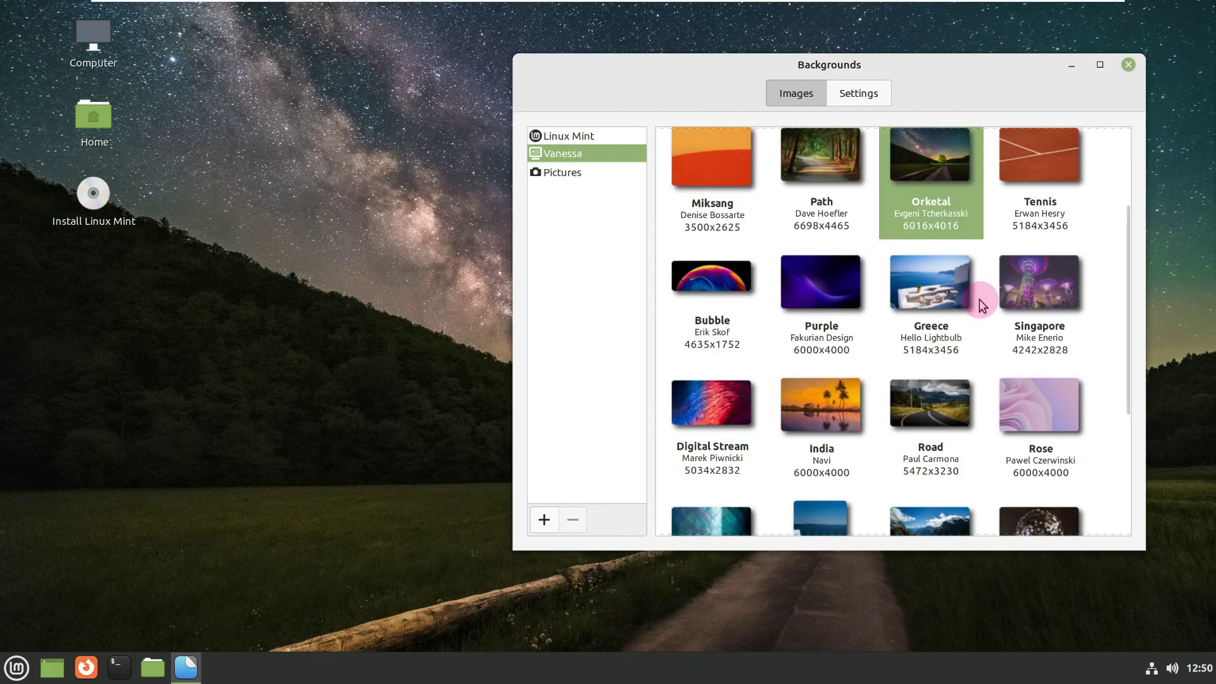
scroll(947, 317, down, 3)
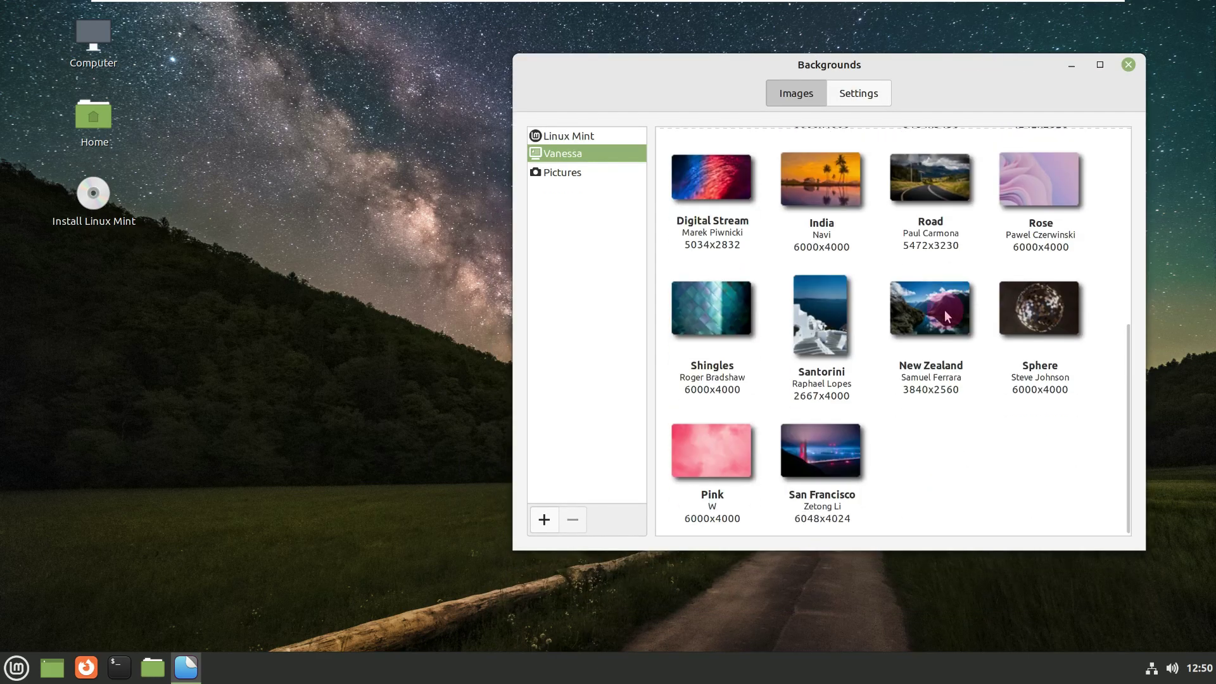
click(847, 449)
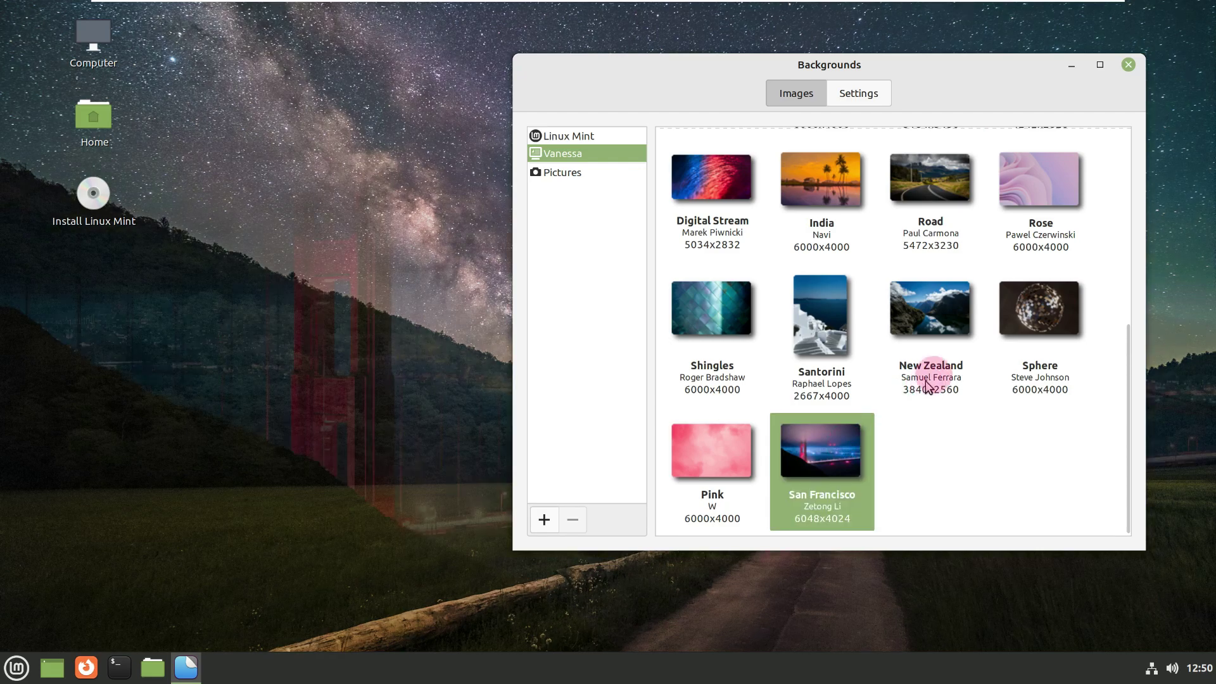
click(1129, 66)
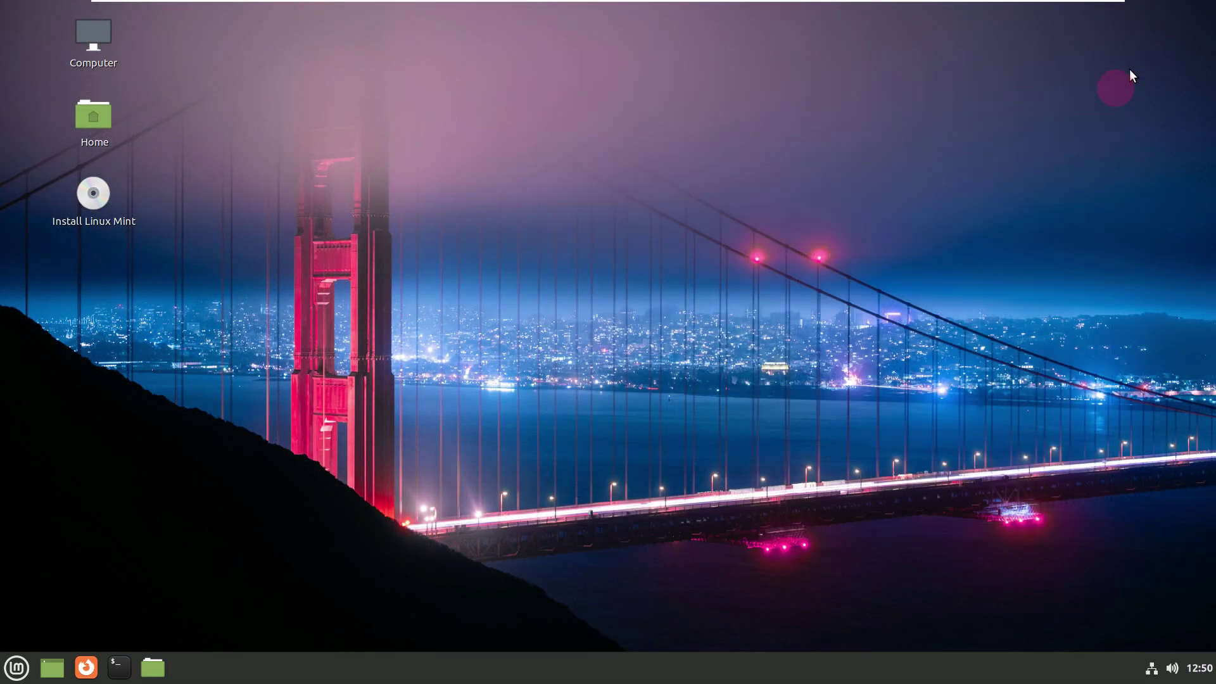
- Check the calendar, the sound controls and the network connection options of the system tray
click(1192, 671)
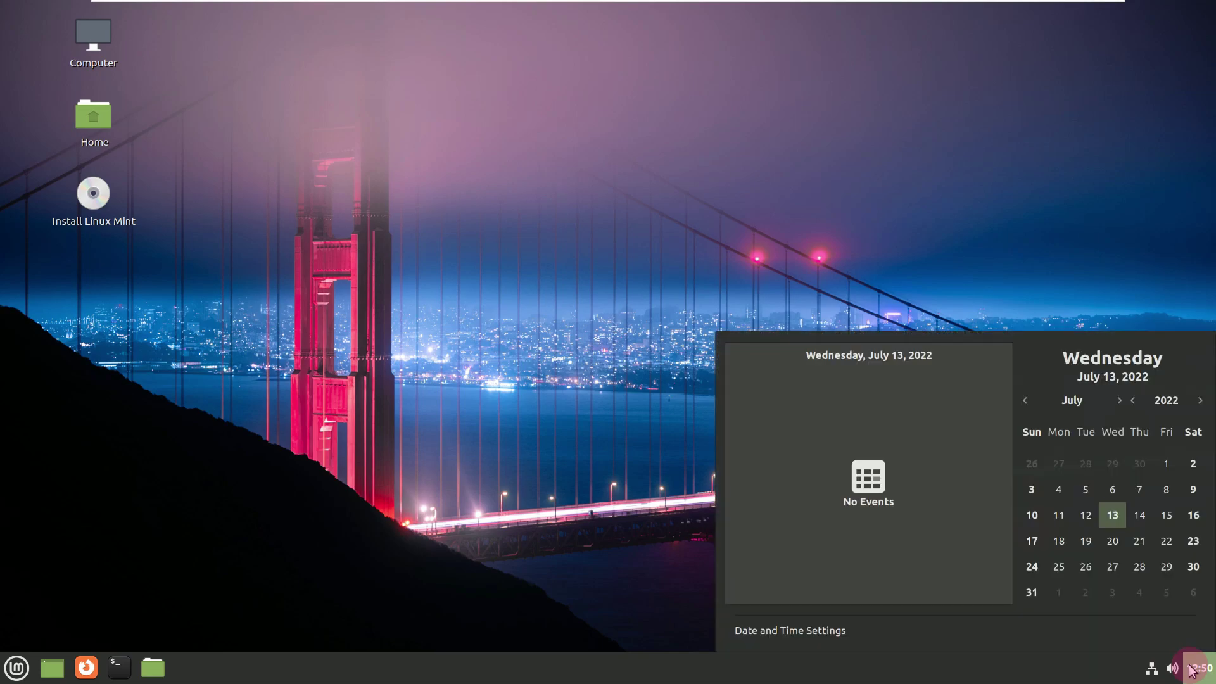
click(1171, 670)
click(1172, 670)
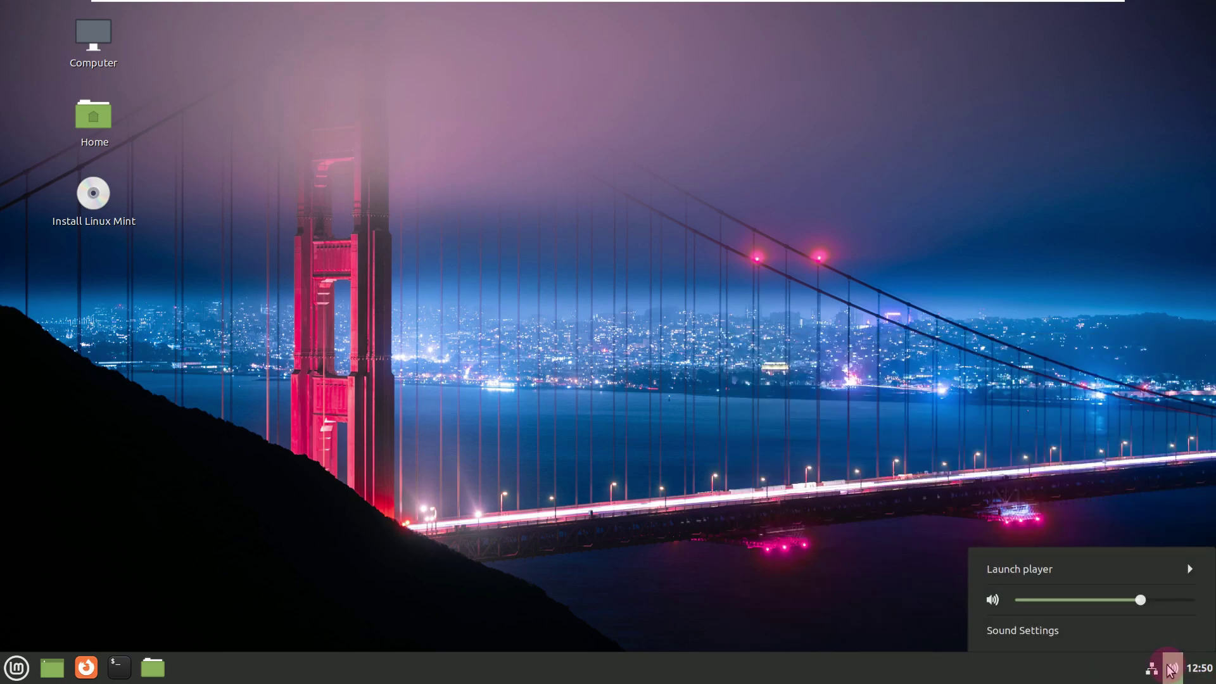
click(1172, 671)
click(1146, 667)
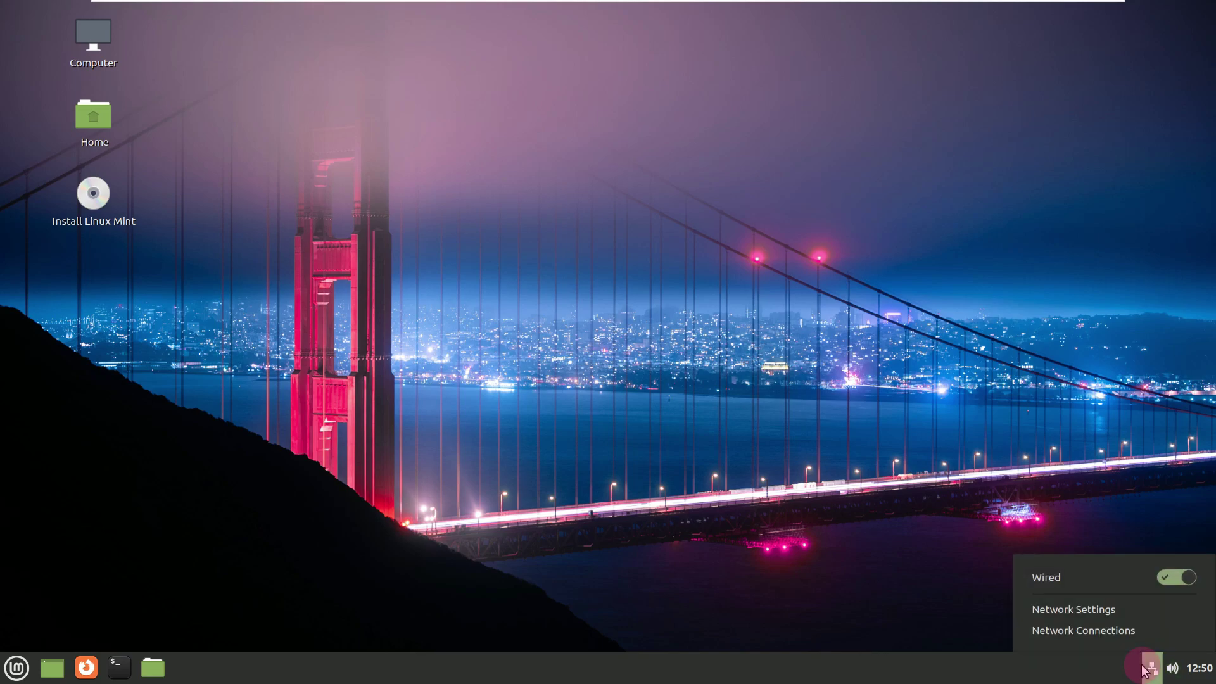
click(1077, 631)
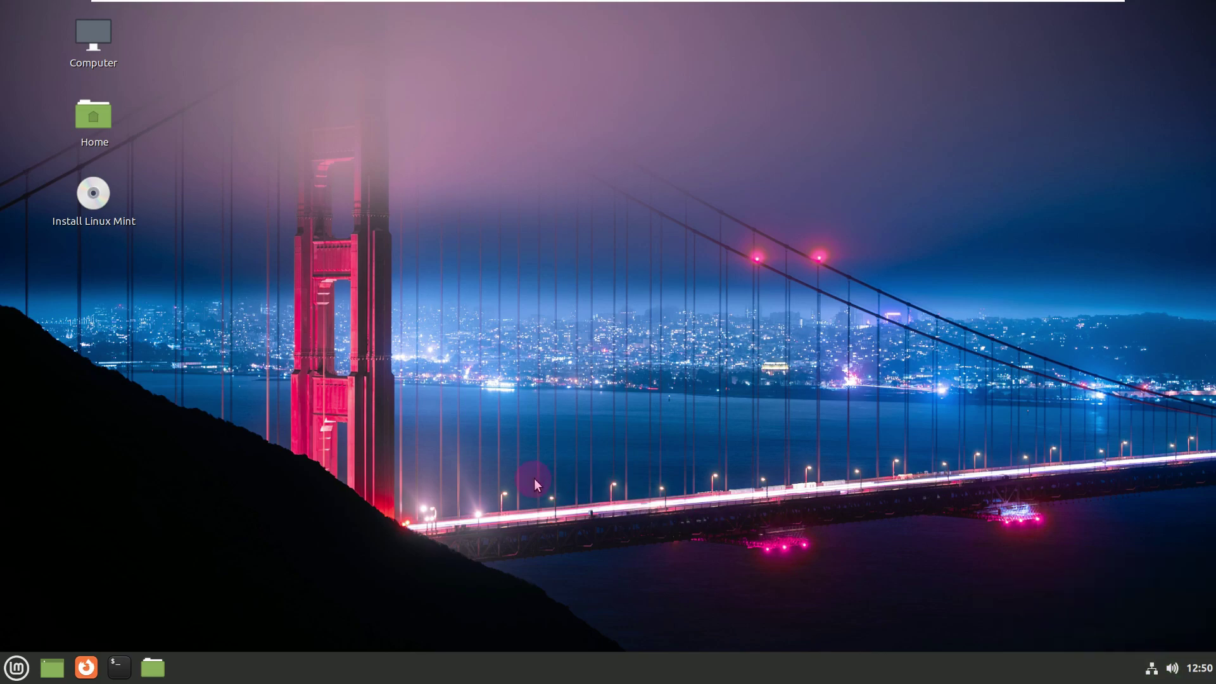
- Open the file manager and highlight the version number in its About dialog, closing the dialog when done
click(153, 669)
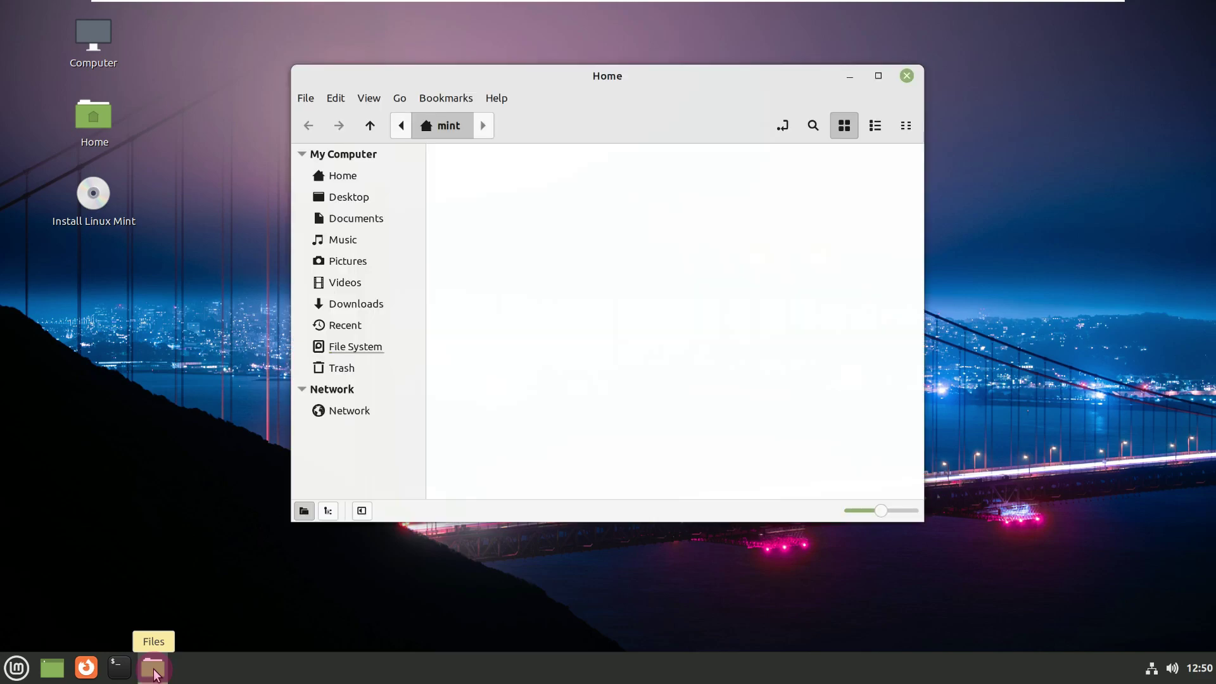
click(497, 99)
click(511, 167)
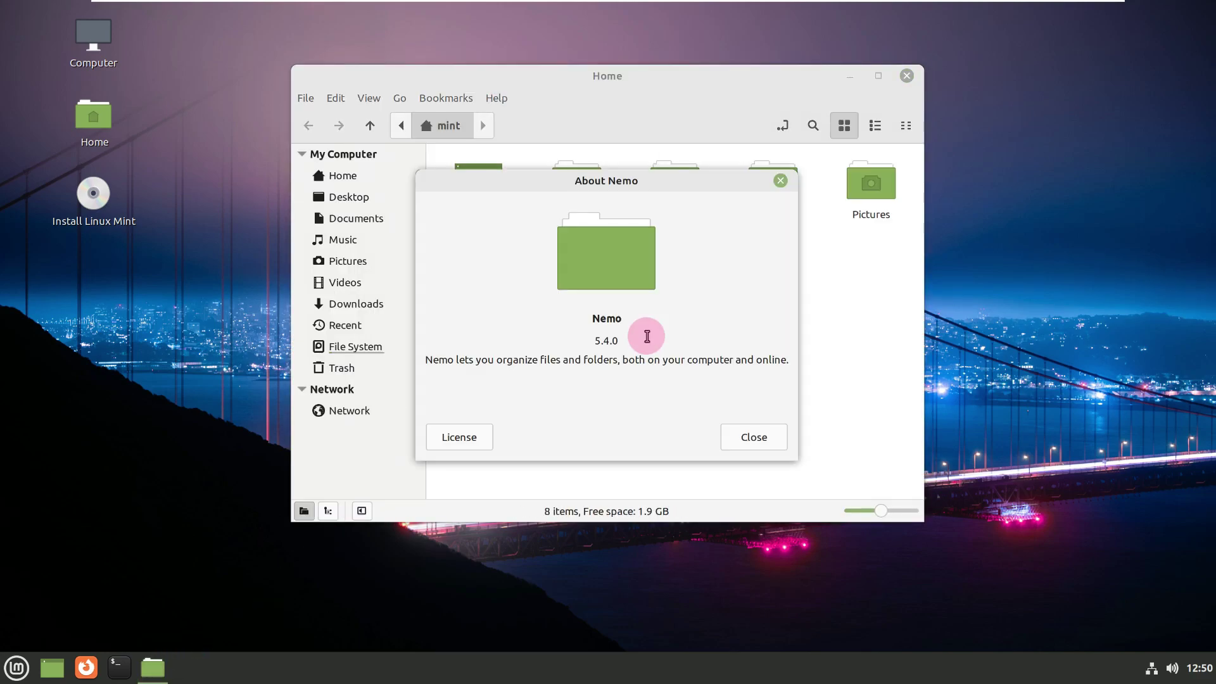
drag(647, 336, 565, 334)
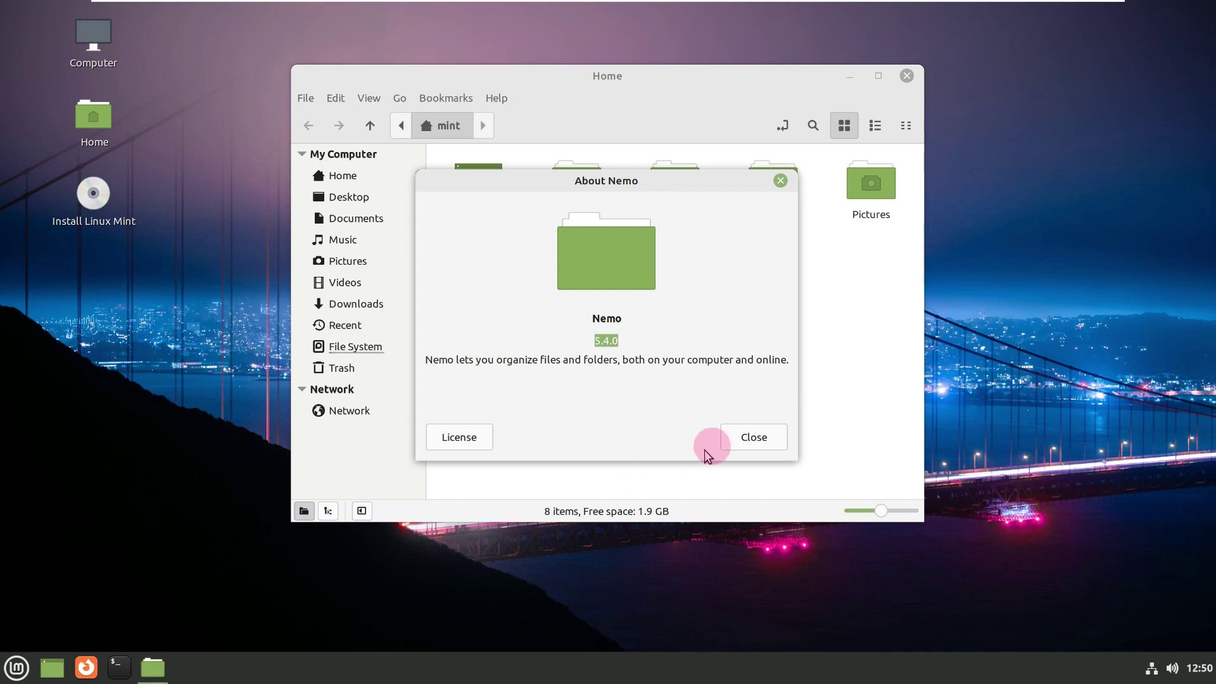
click(730, 443)
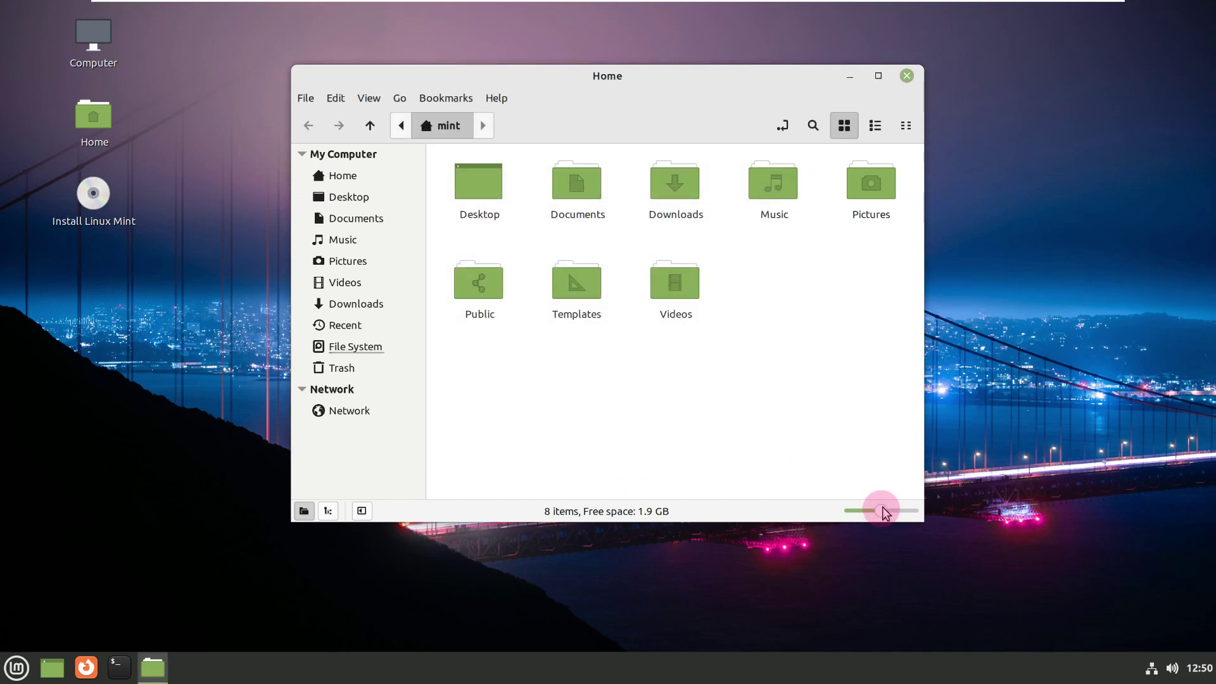
- Reduce the icon size in the home folder and open the file management preferences
drag(885, 512, 868, 515)
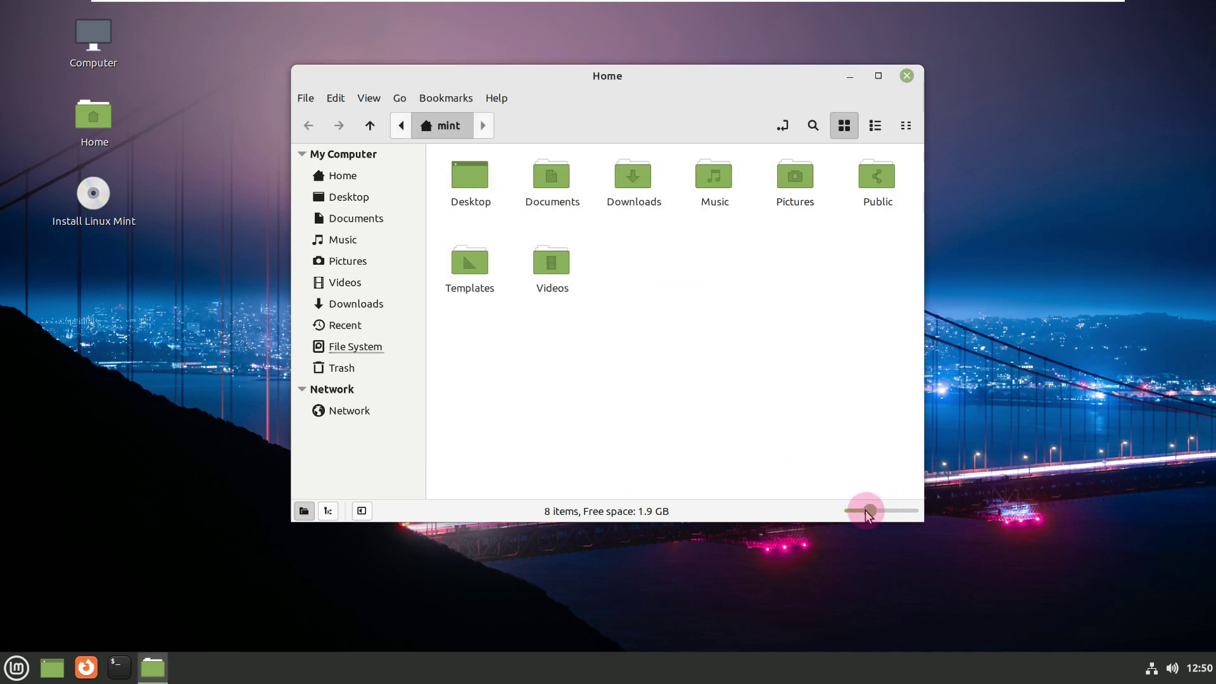
click(492, 100)
click(465, 101)
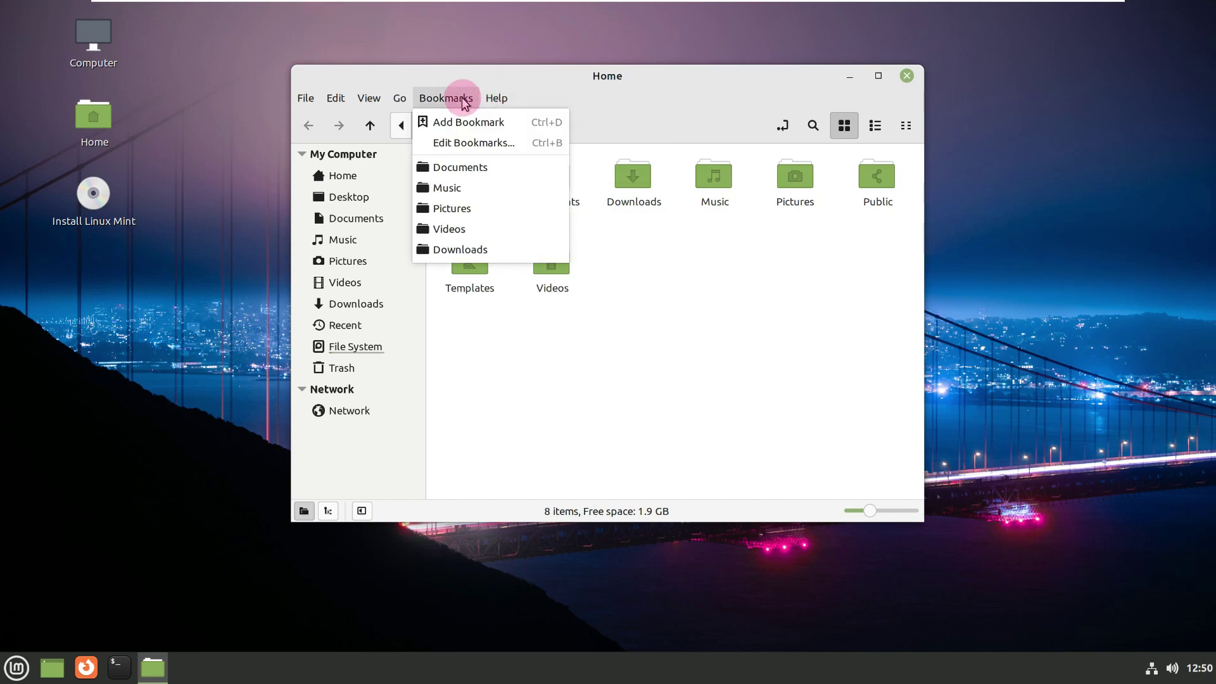
click(399, 95)
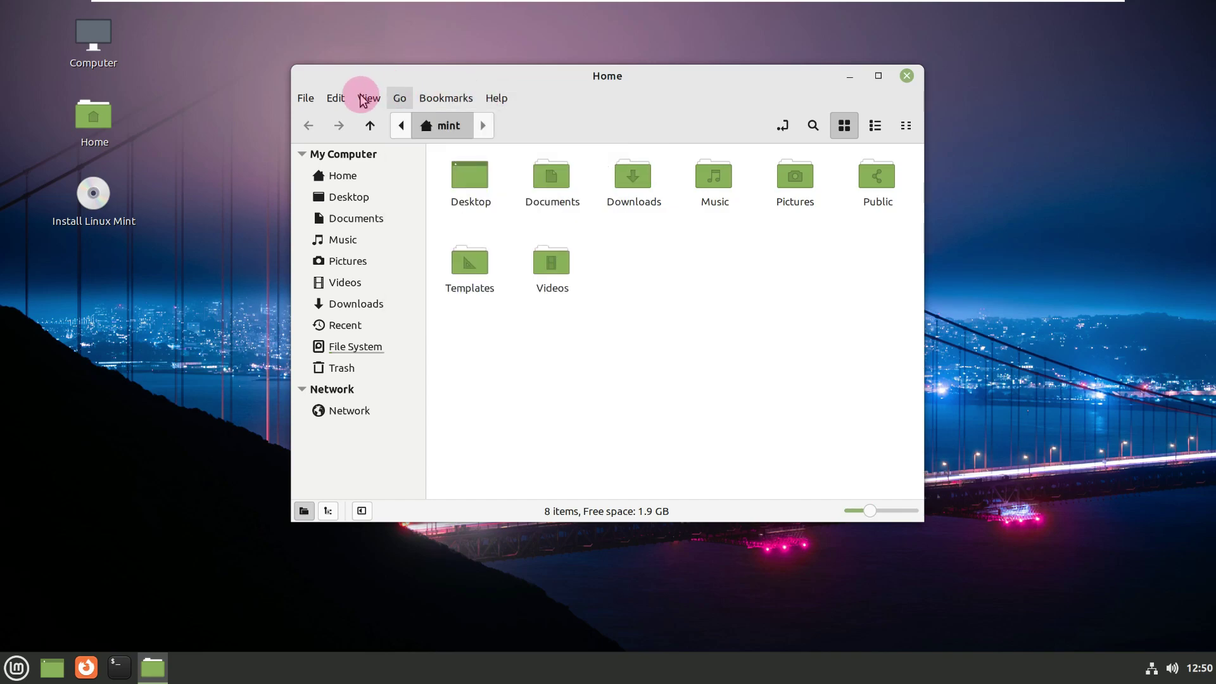
click(364, 99)
click(343, 98)
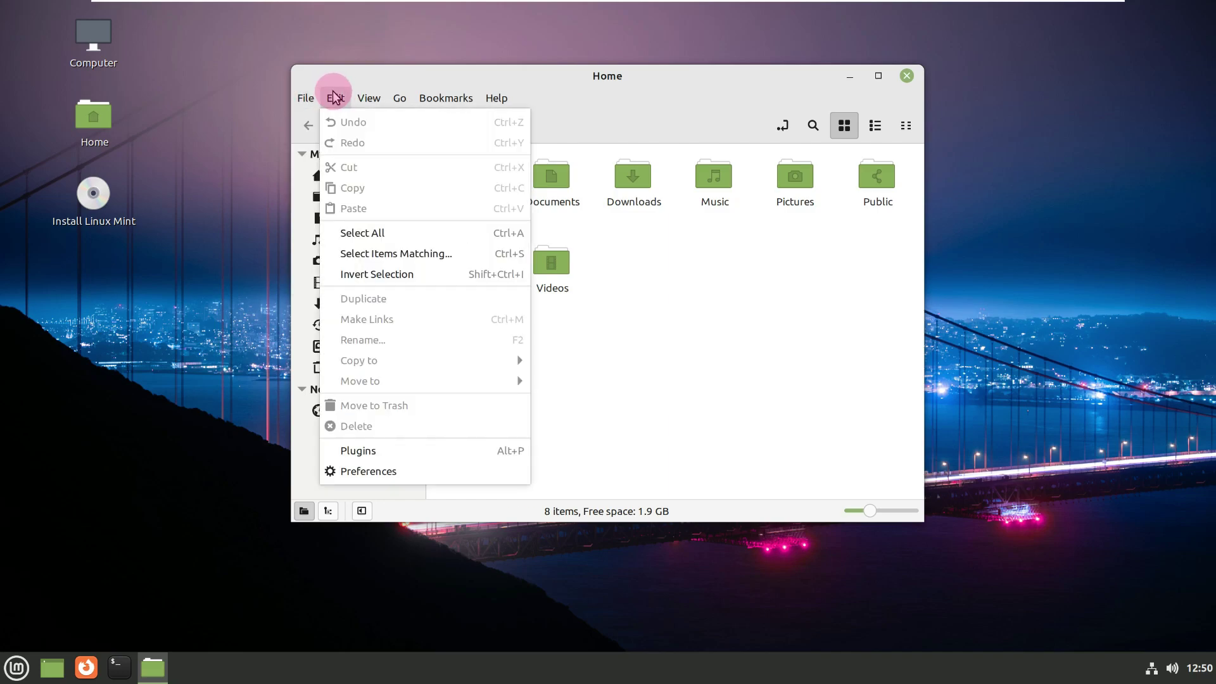
click(385, 472)
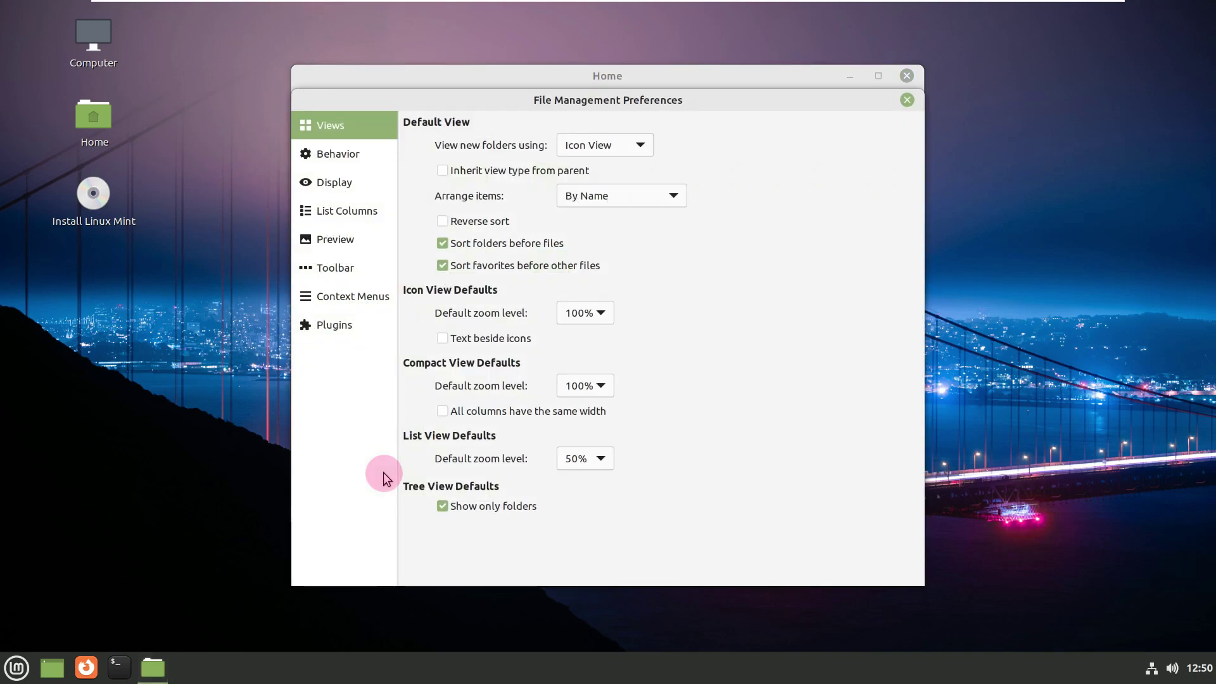
- Review the file management preferences from Behavior through Plugins, and close the preferences and the file manager
click(363, 157)
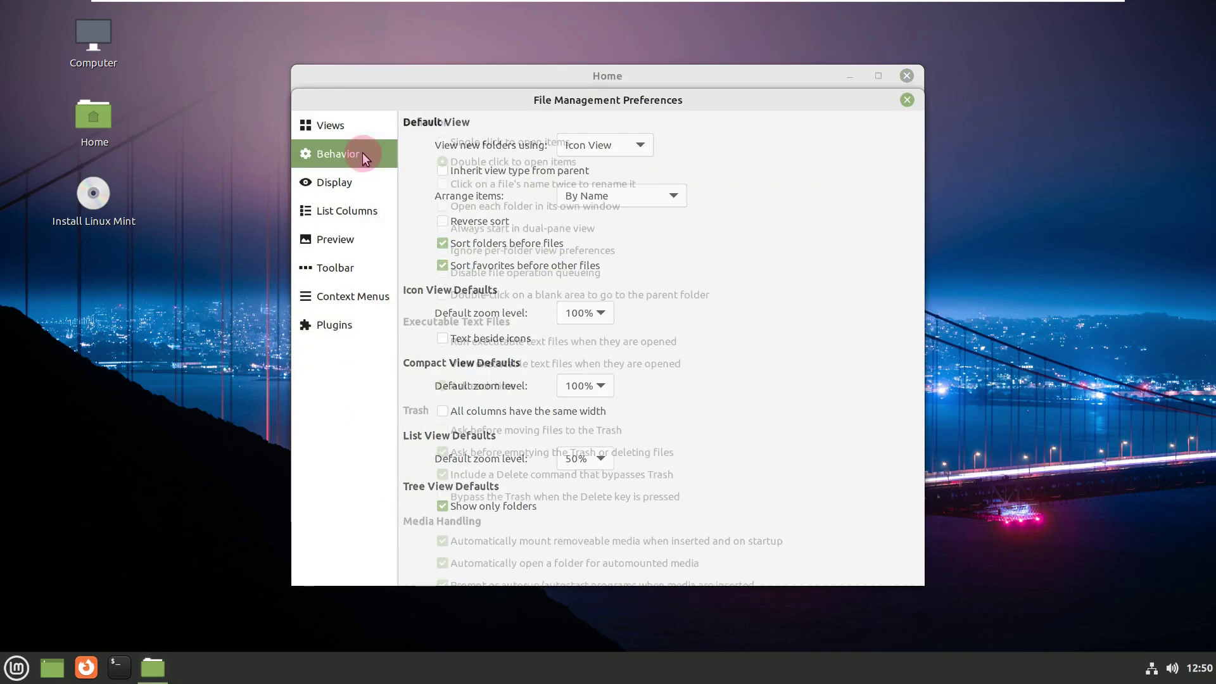
scroll(804, 297, down, 3)
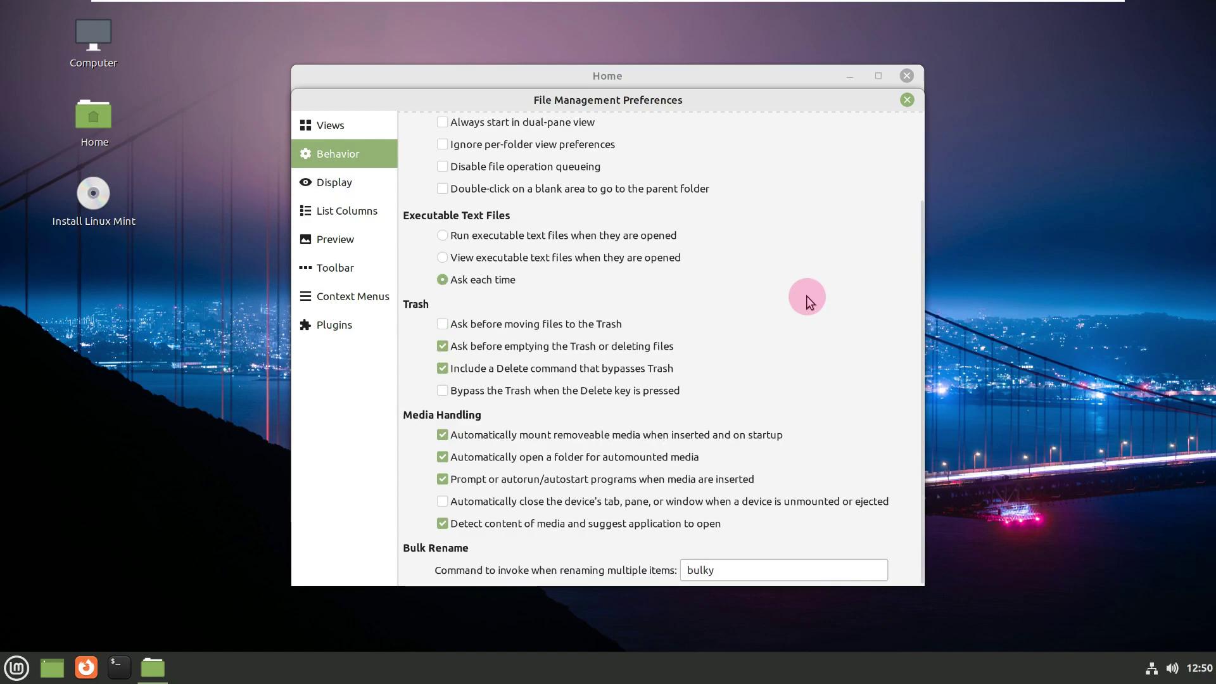
click(348, 185)
click(350, 211)
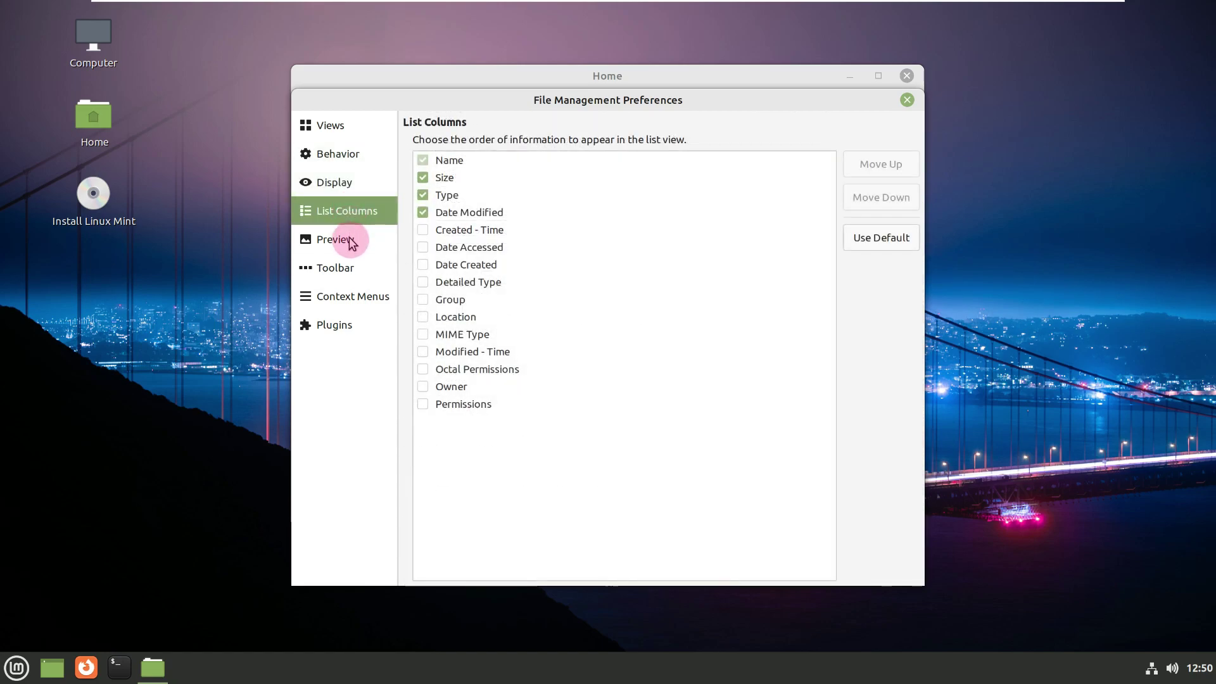
click(347, 239)
click(357, 277)
click(358, 299)
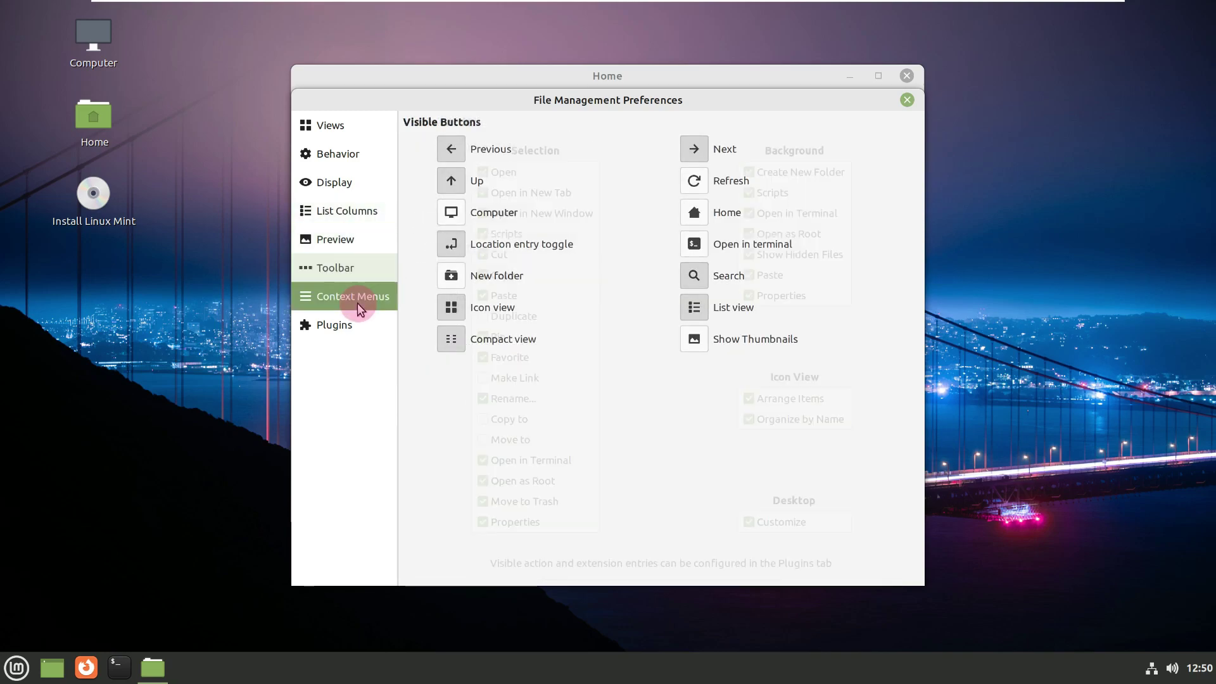
click(365, 334)
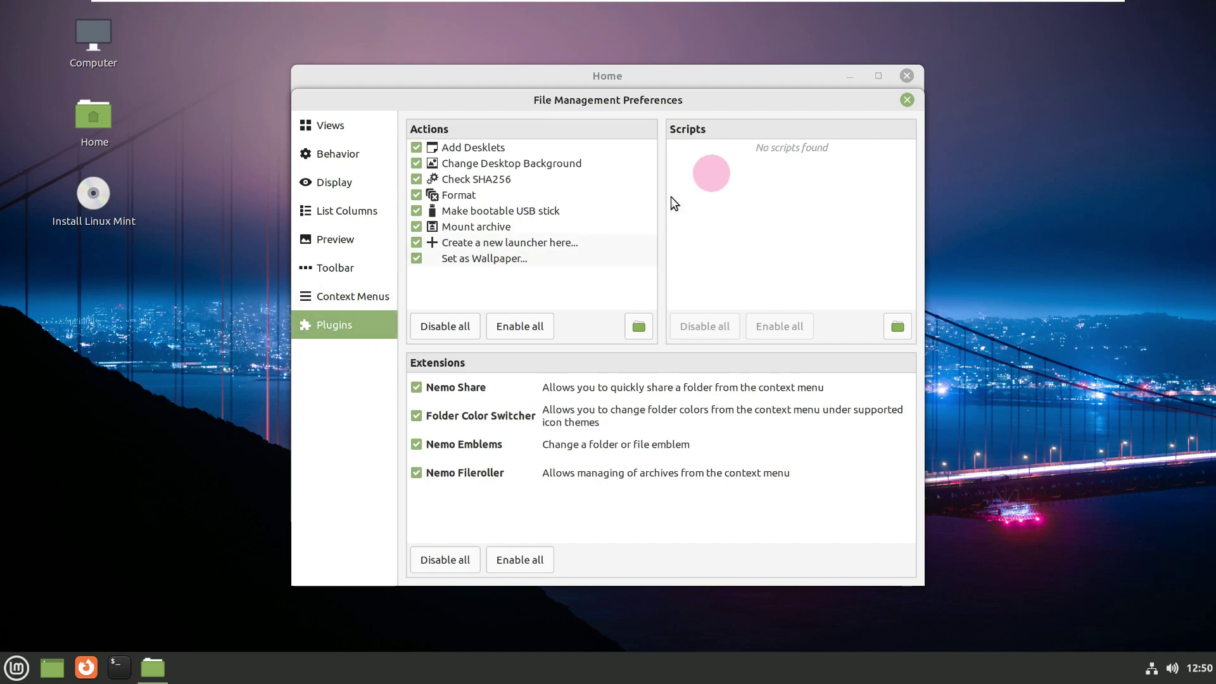
click(904, 98)
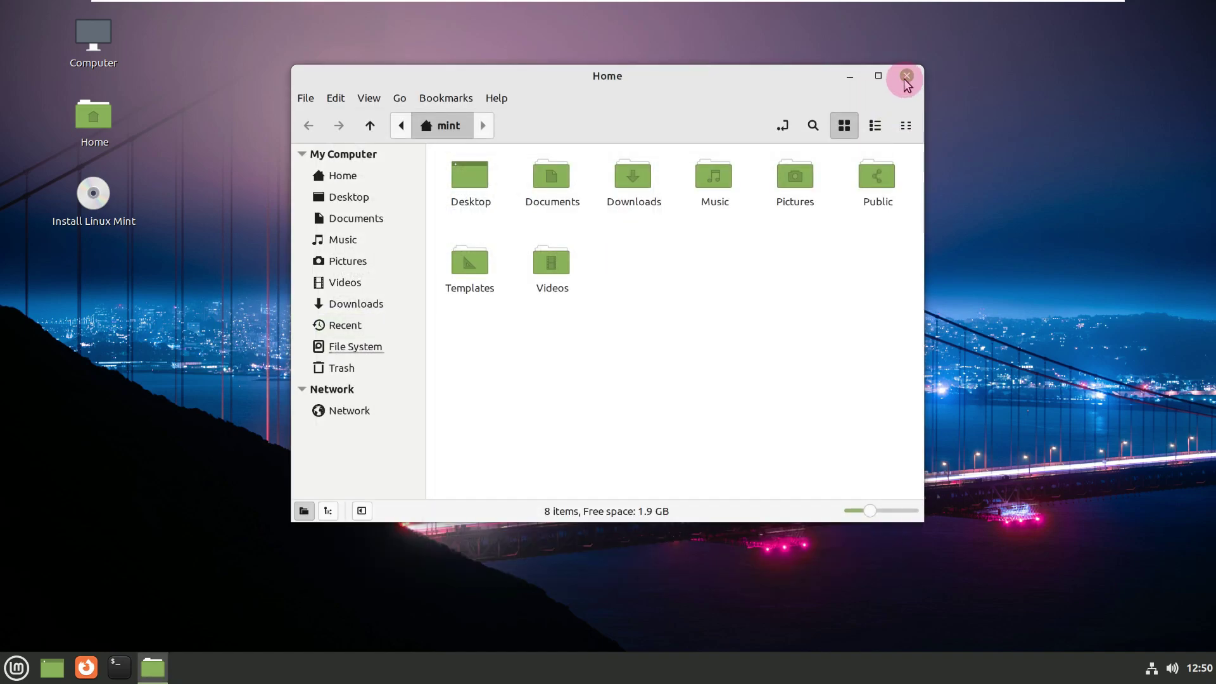
click(906, 76)
- Browse the installed applications in the Accessories, Graphics, Internet, Office and Sound & Video categories
click(19, 667)
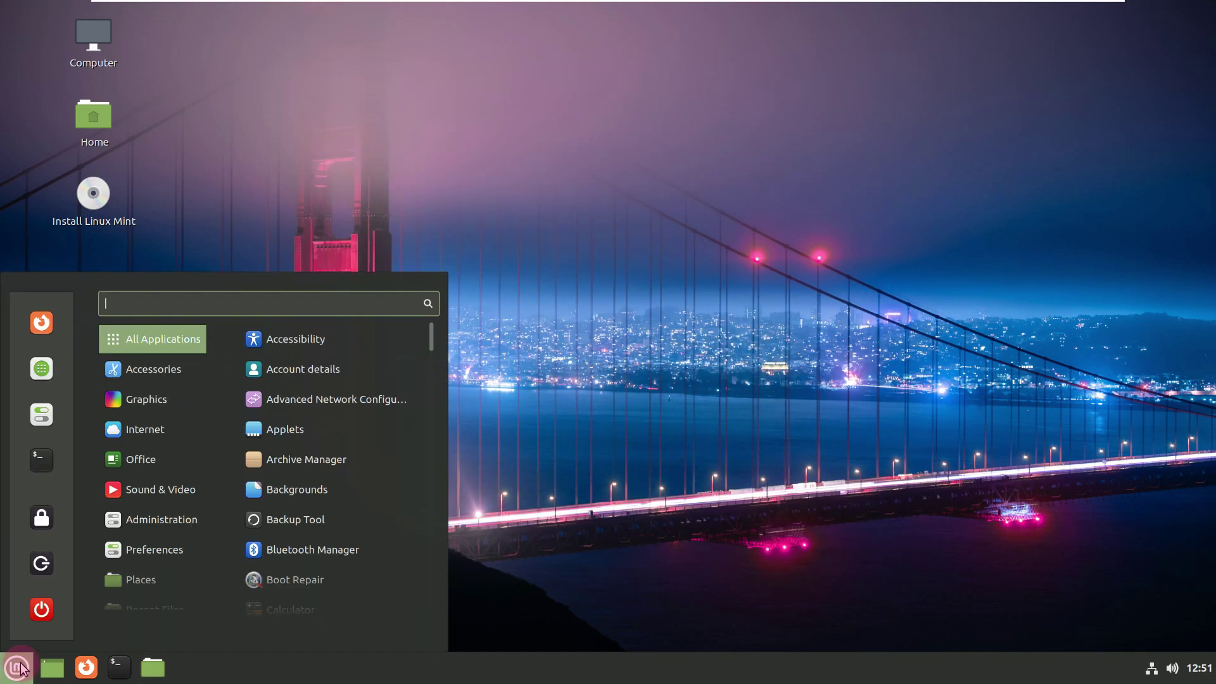
click(181, 371)
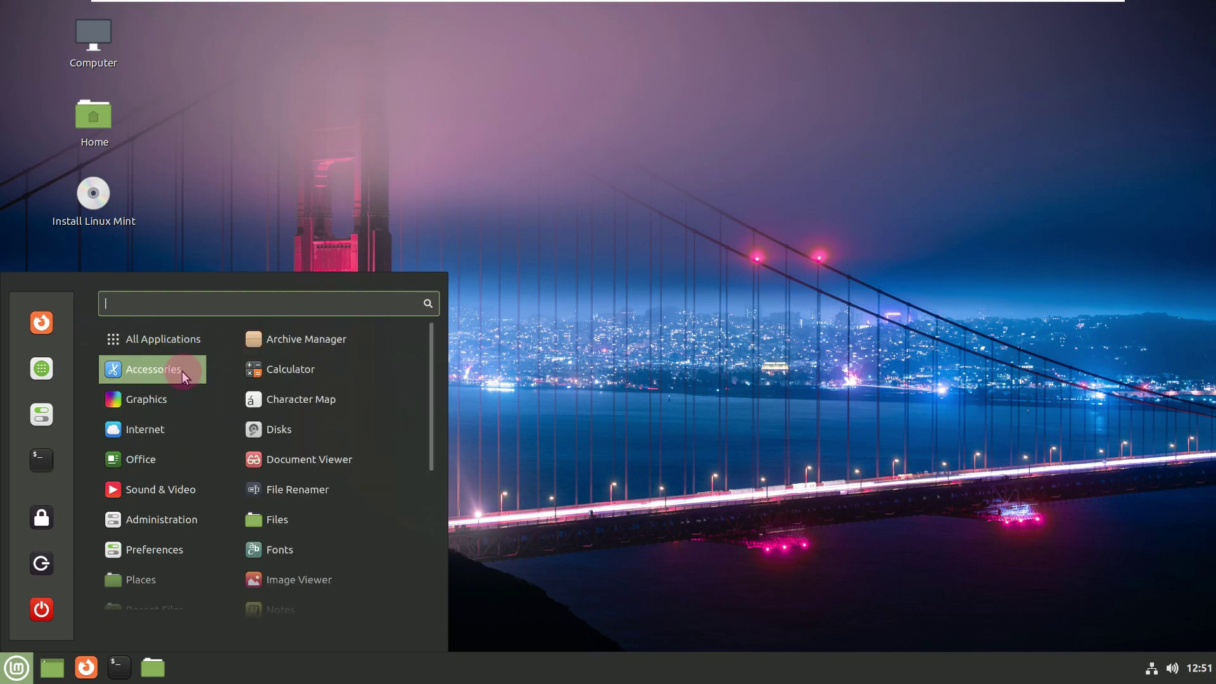
drag(432, 359, 442, 324)
click(196, 409)
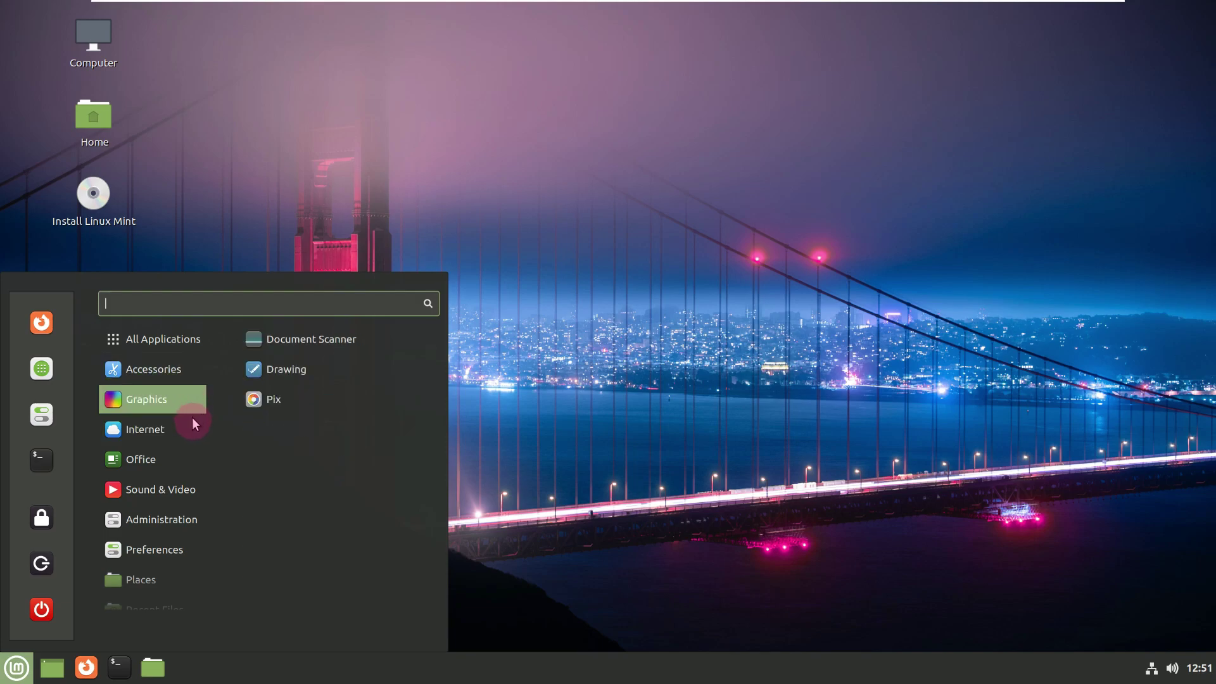
click(192, 421)
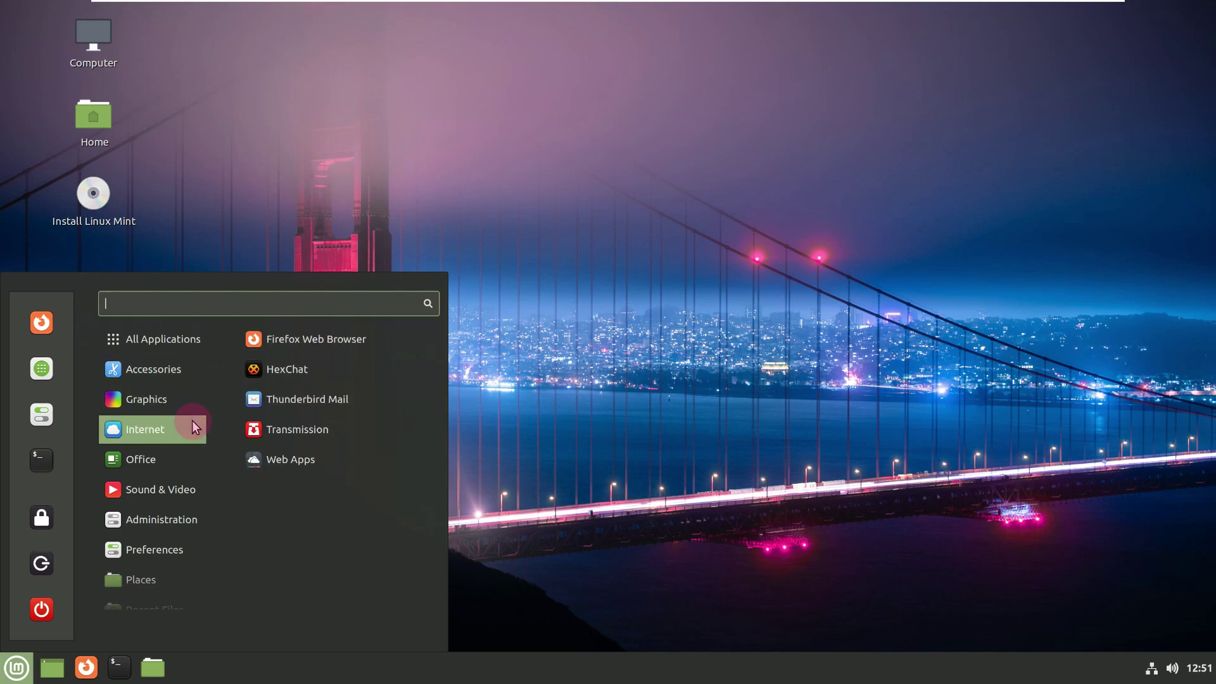
click(191, 452)
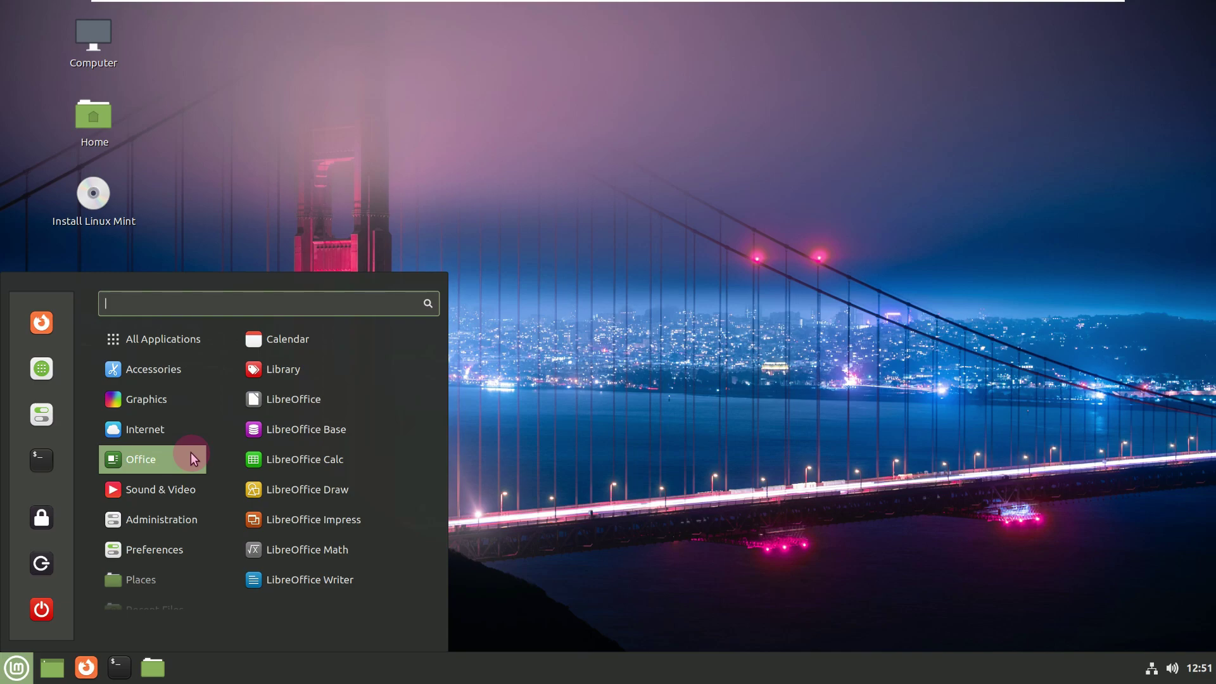
click(201, 492)
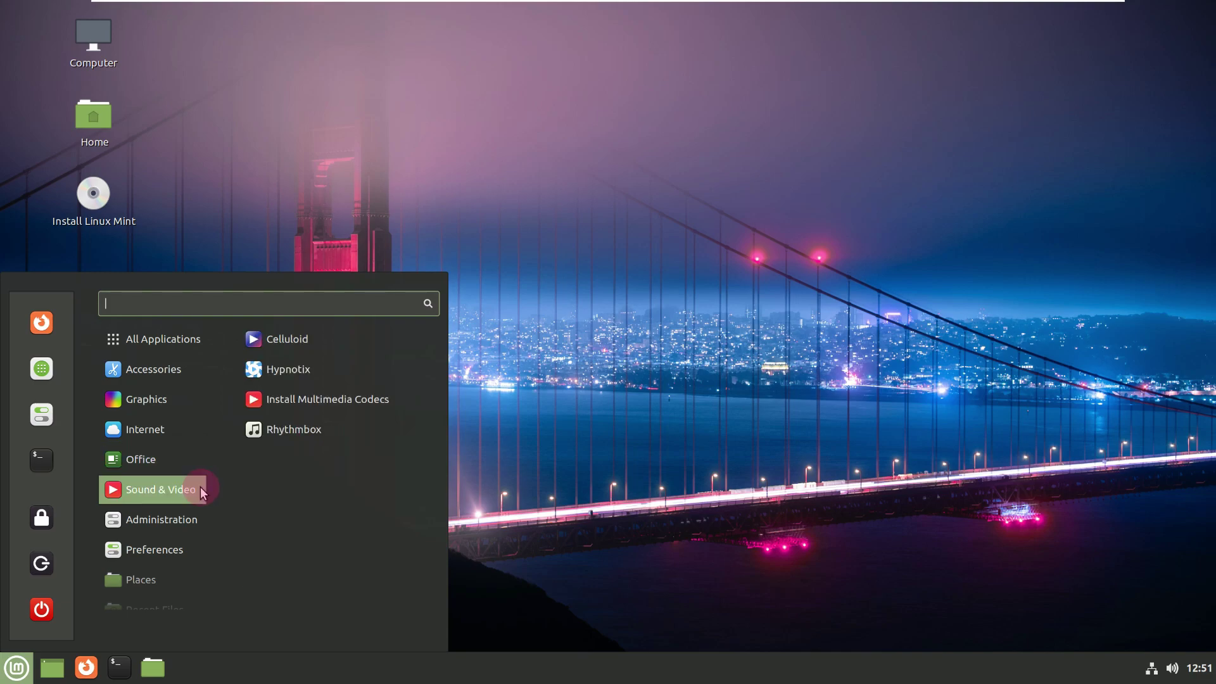
- Look through the full list of Administration applications, down to Users and Groups
click(196, 512)
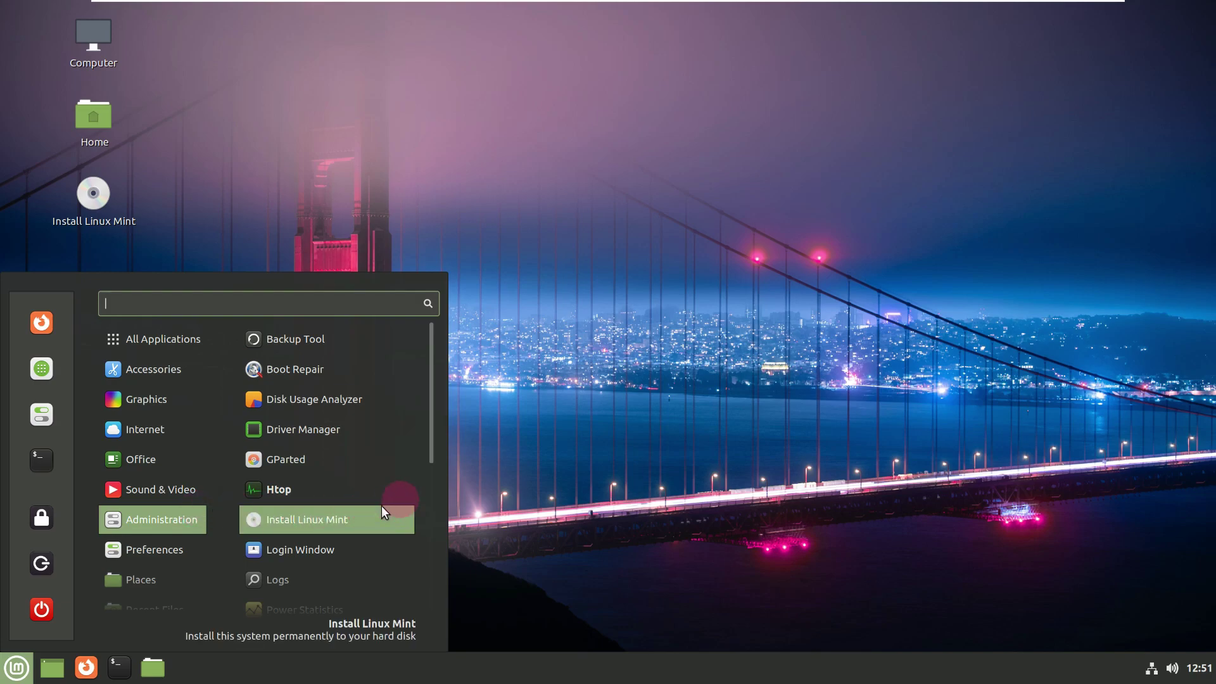
scroll(413, 488, down, 5)
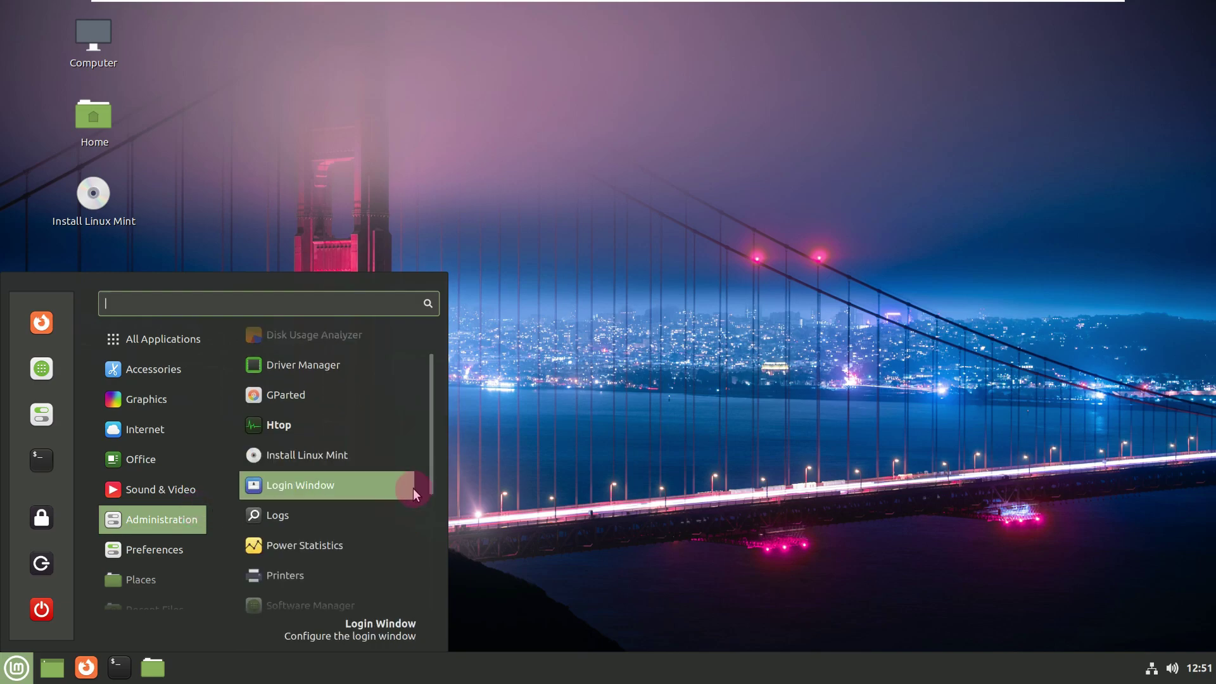
scroll(413, 489, down, 4)
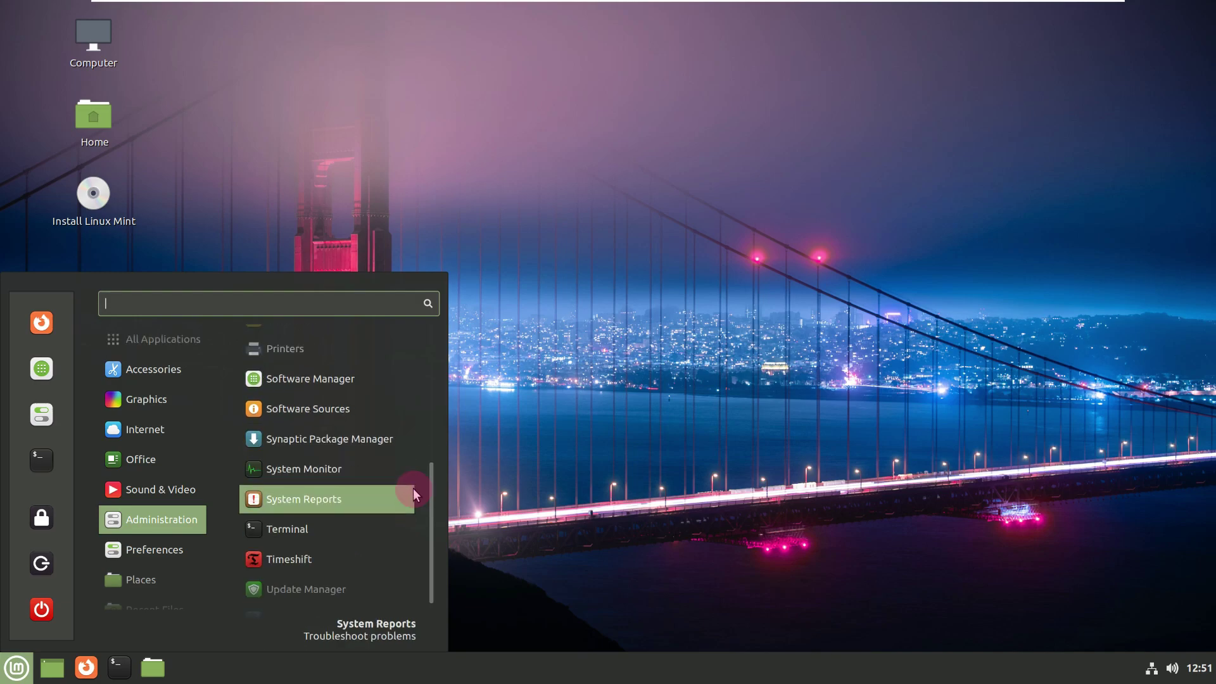
scroll(413, 488, down, 1)
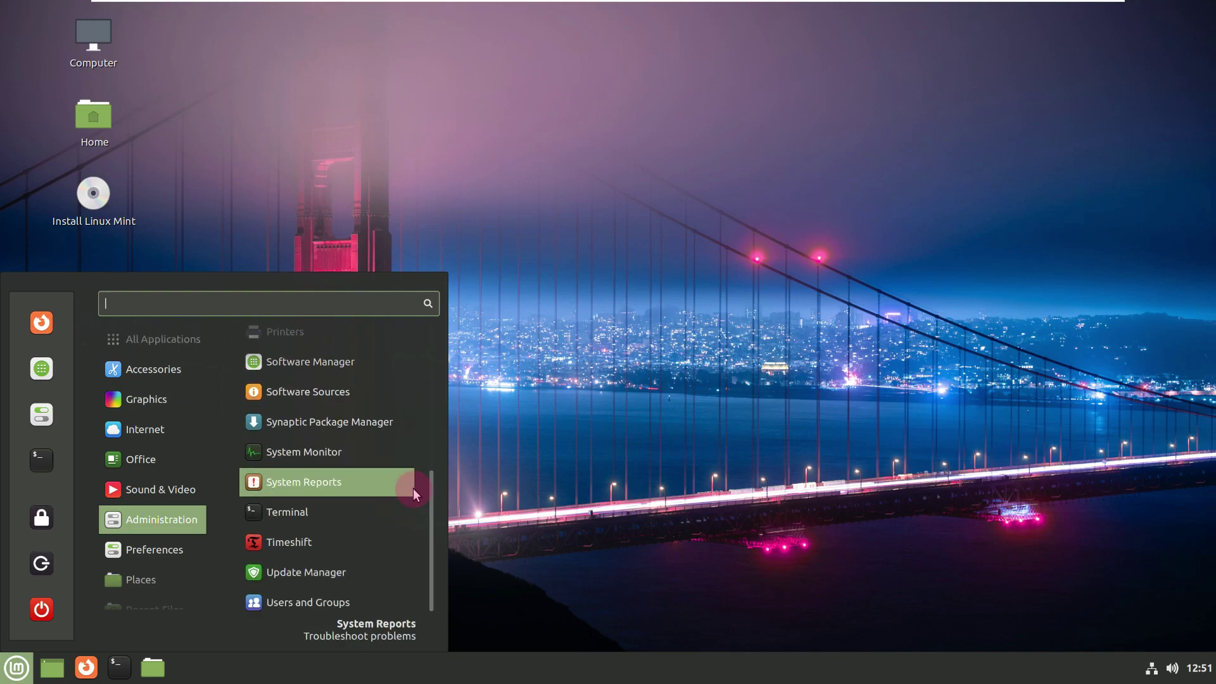
scroll(170, 504, down, 1)
- Look through the full list of Preferences applications, from Accessibility past Startup Applications
mouse_move(166, 522)
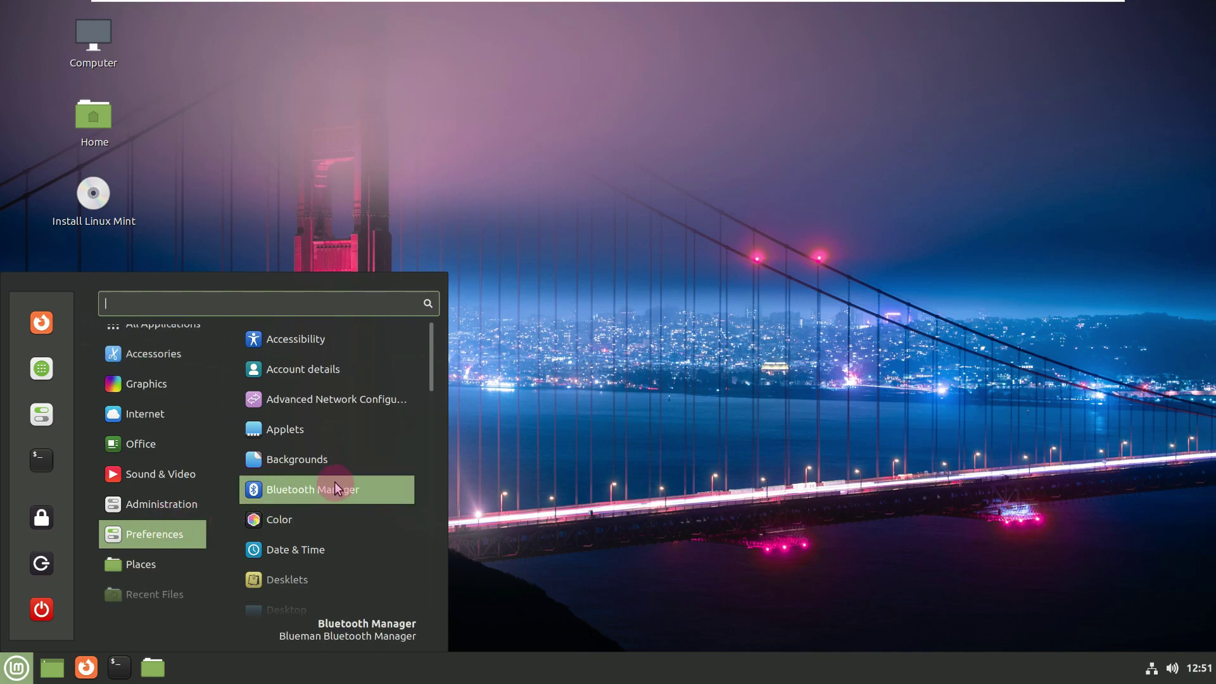
scroll(335, 482, down, 2)
scroll(334, 481, down, 5)
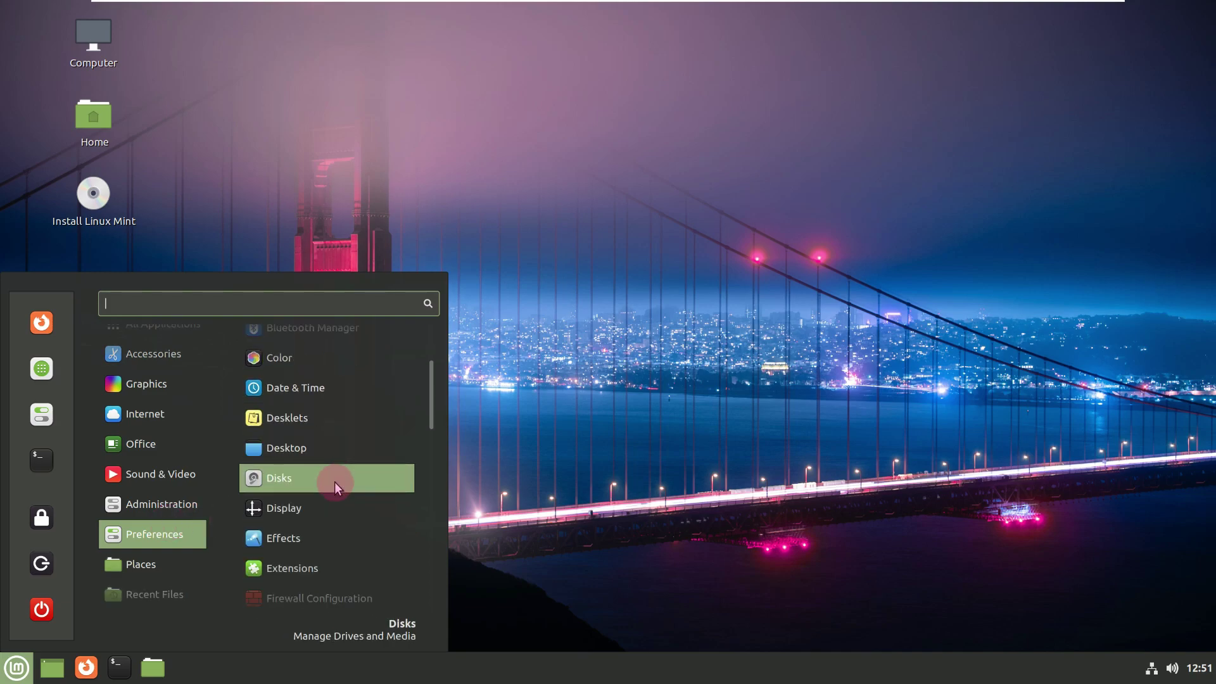
scroll(335, 481, down, 2)
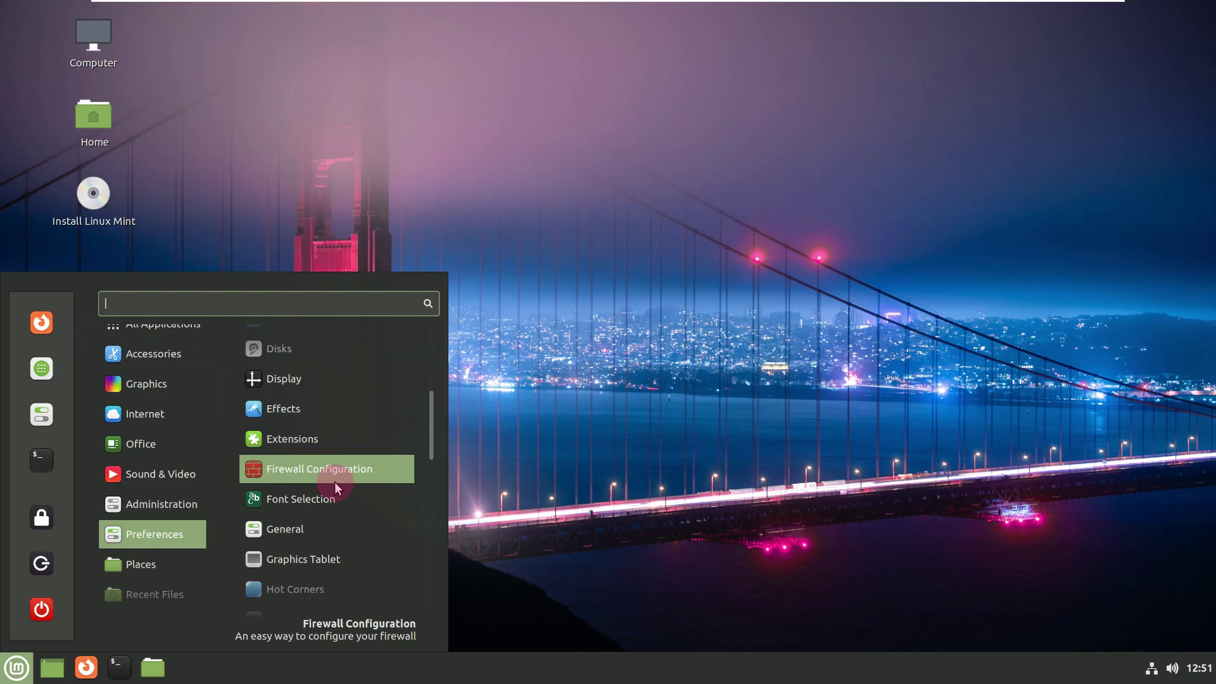
scroll(334, 486, down, 1)
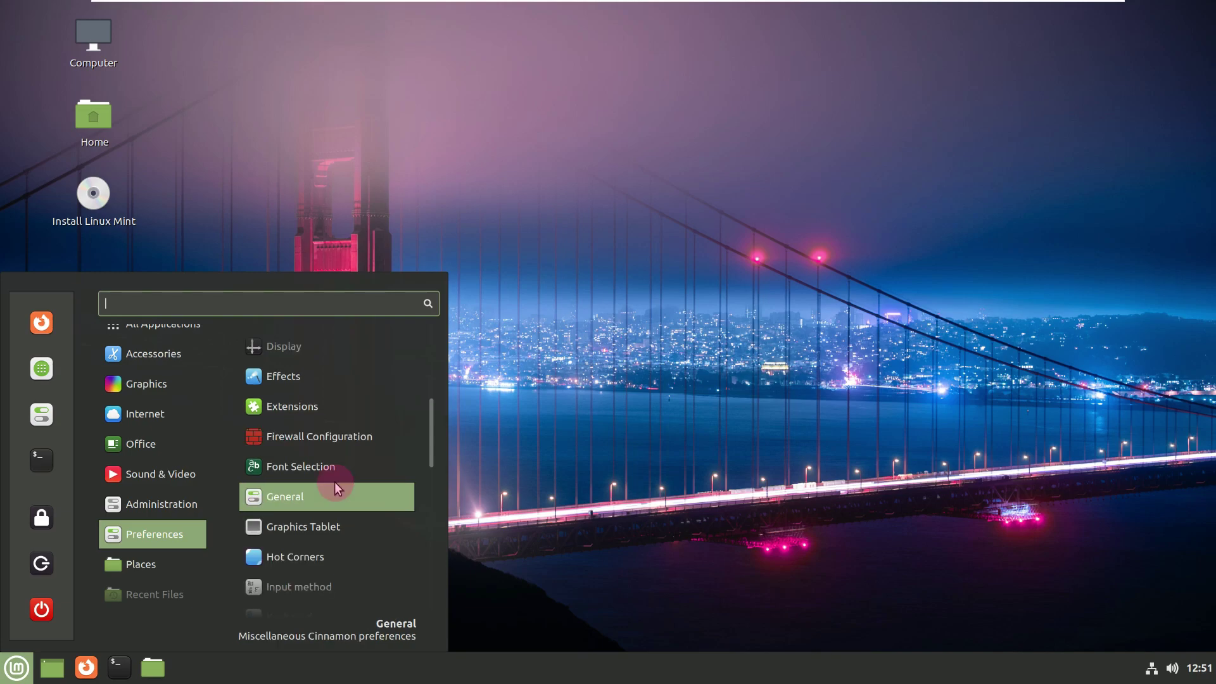
scroll(336, 487, down, 3)
scroll(334, 481, down, 5)
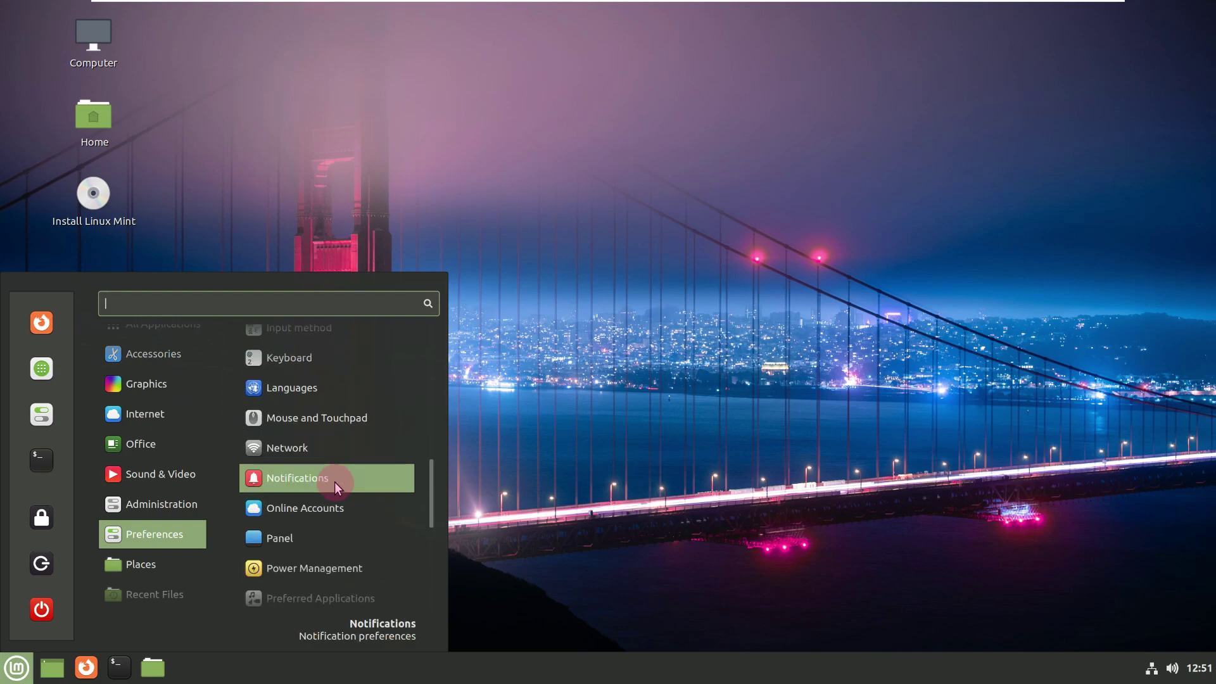
scroll(335, 481, down, 7)
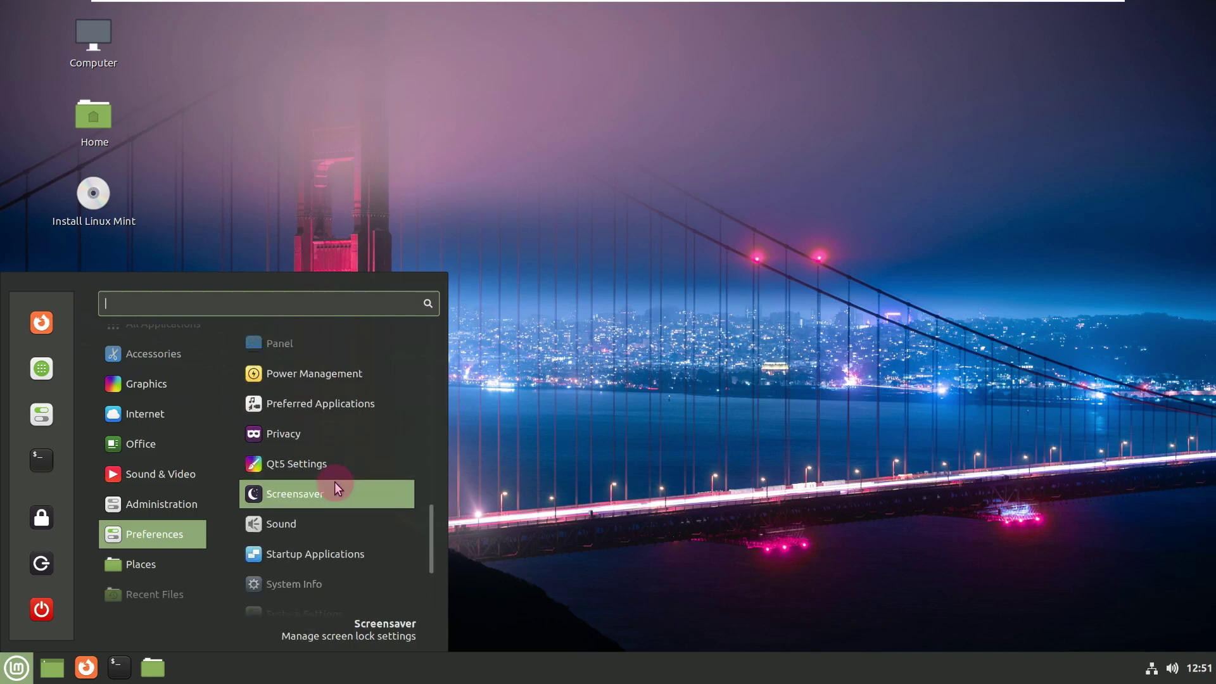
scroll(334, 488, down, 2)
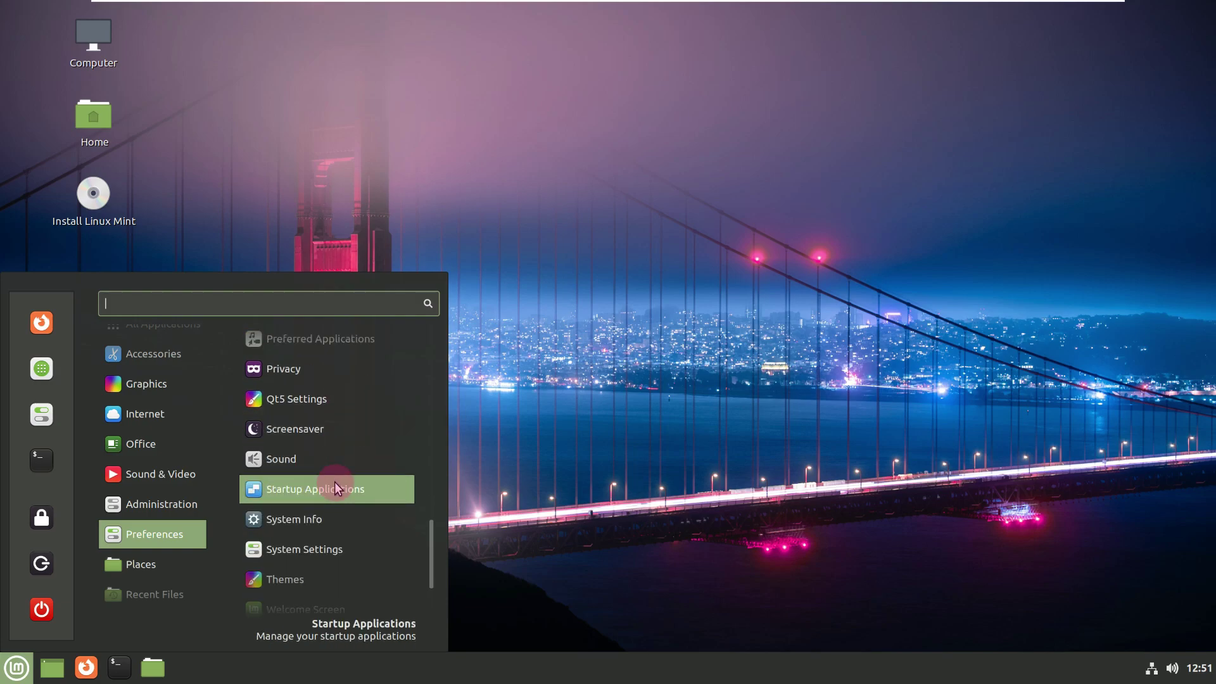
scroll(335, 489, down, 3)
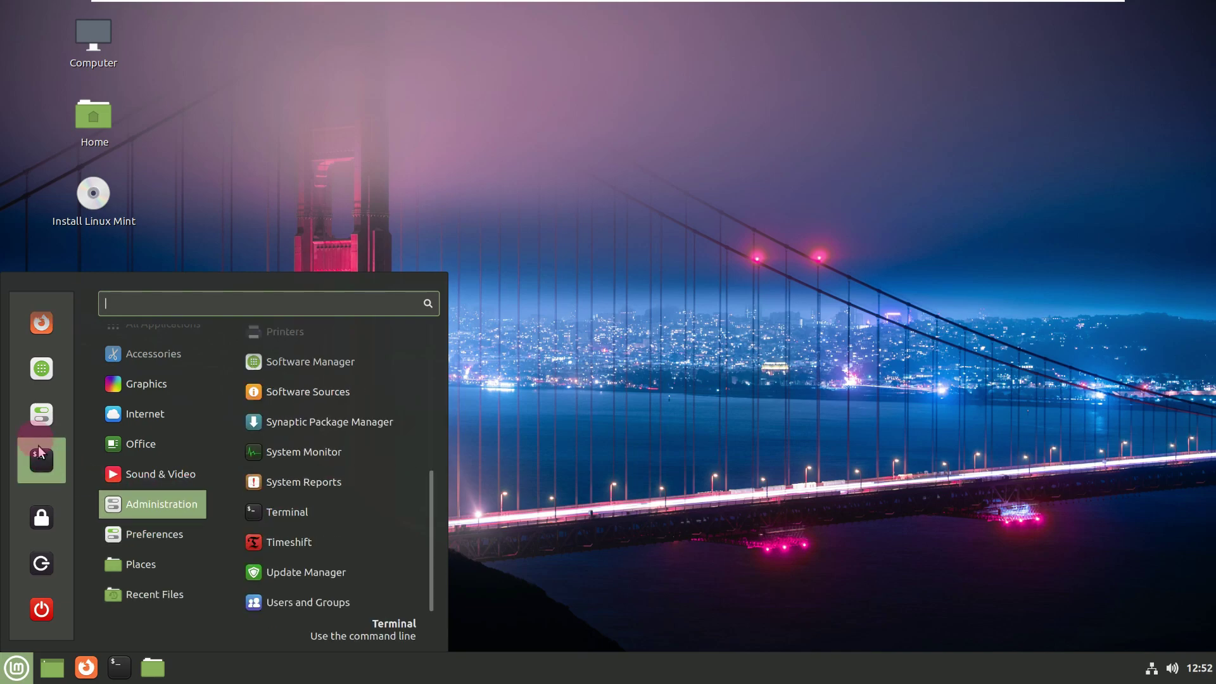
- Open the Software Manager and check its version in the About dialog, closing the dialog when done
click(51, 382)
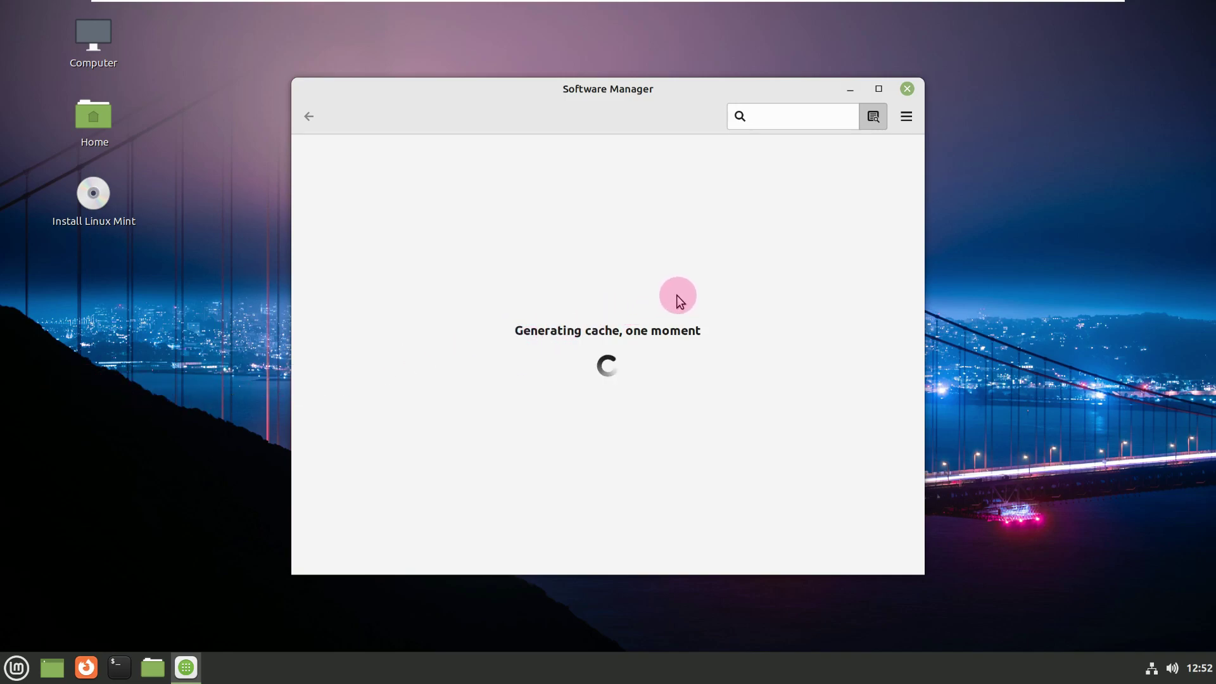
click(904, 119)
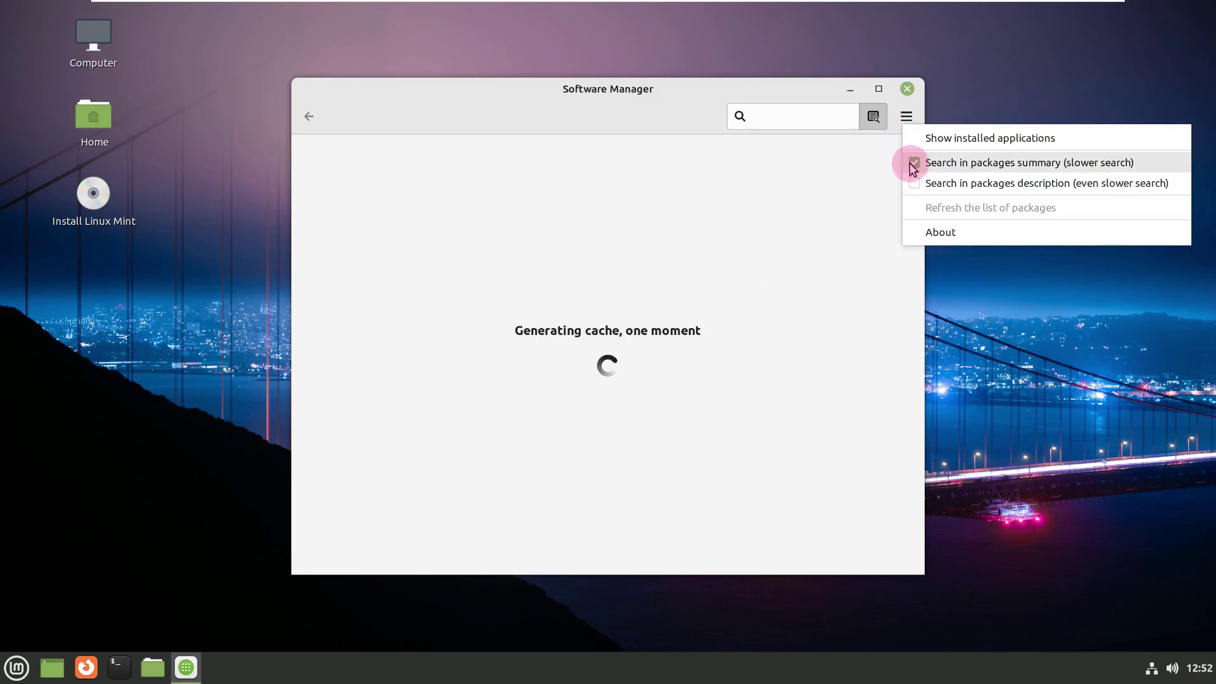
click(967, 232)
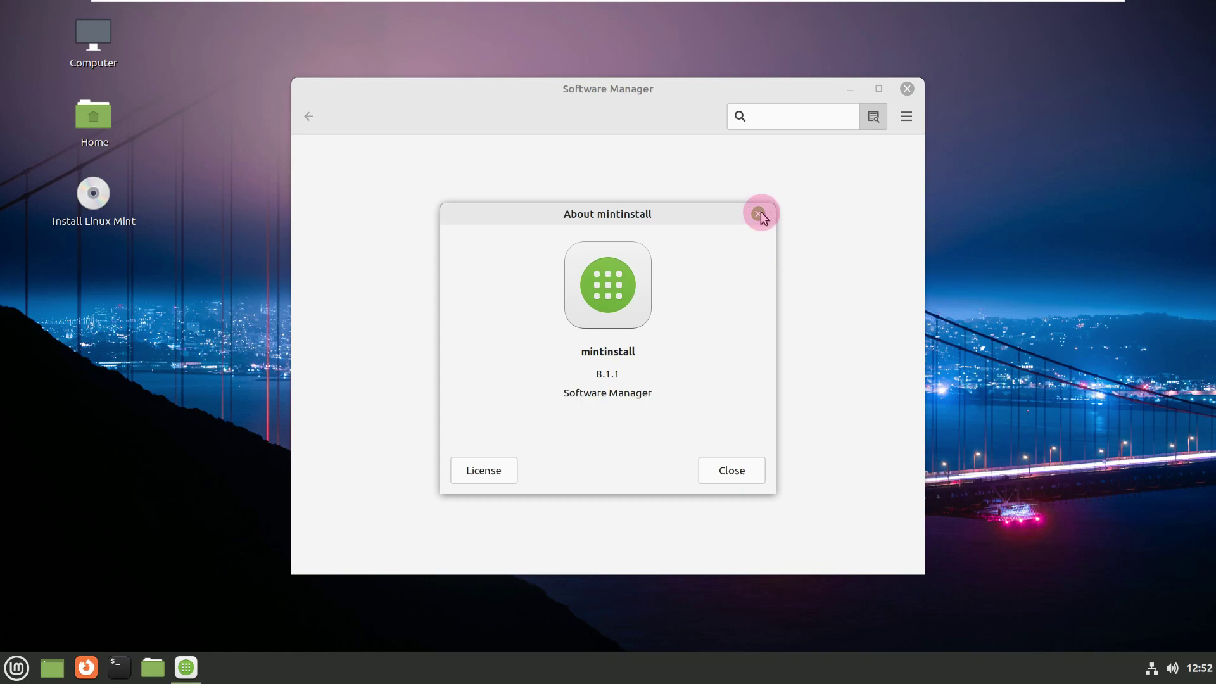
click(759, 214)
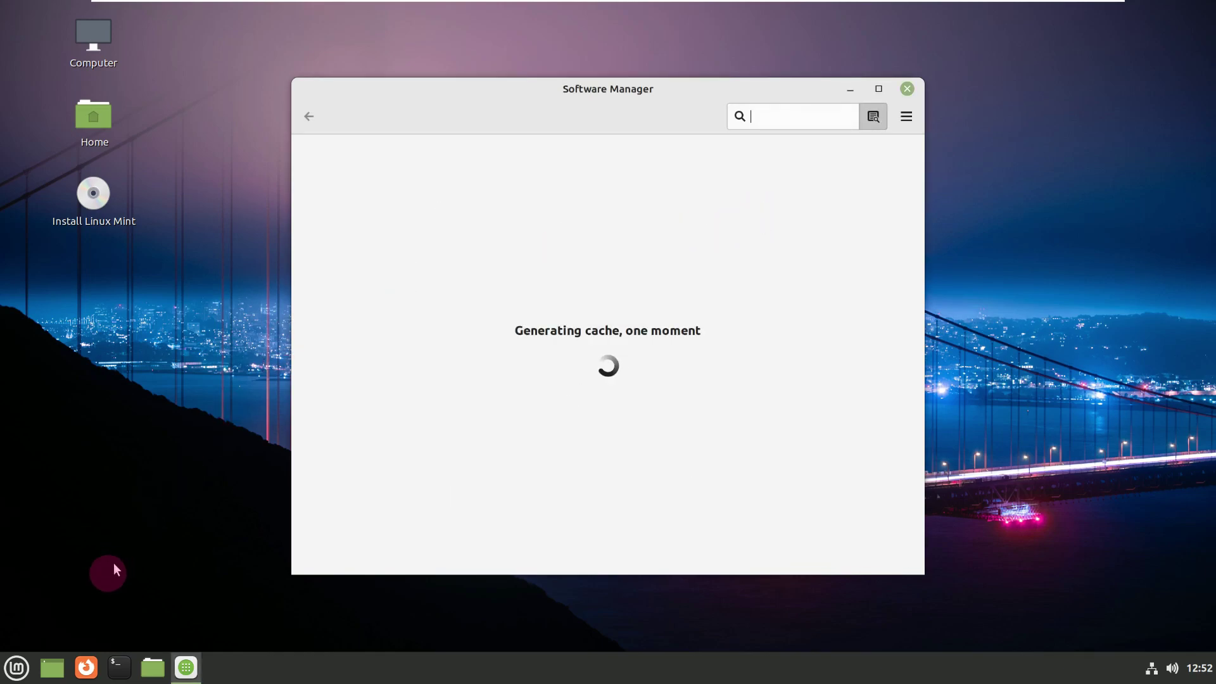
- Review the System Settings categories from Appearance to Administration, and close both System Settings and the Software Manager
click(16, 668)
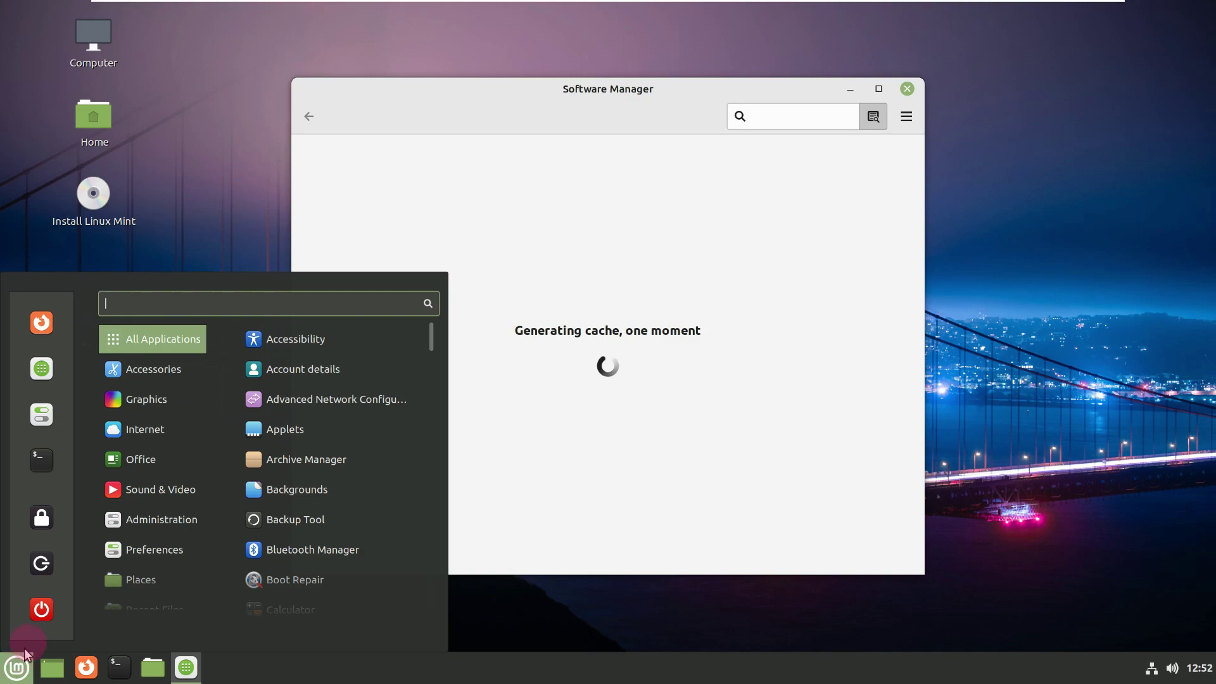
click(62, 412)
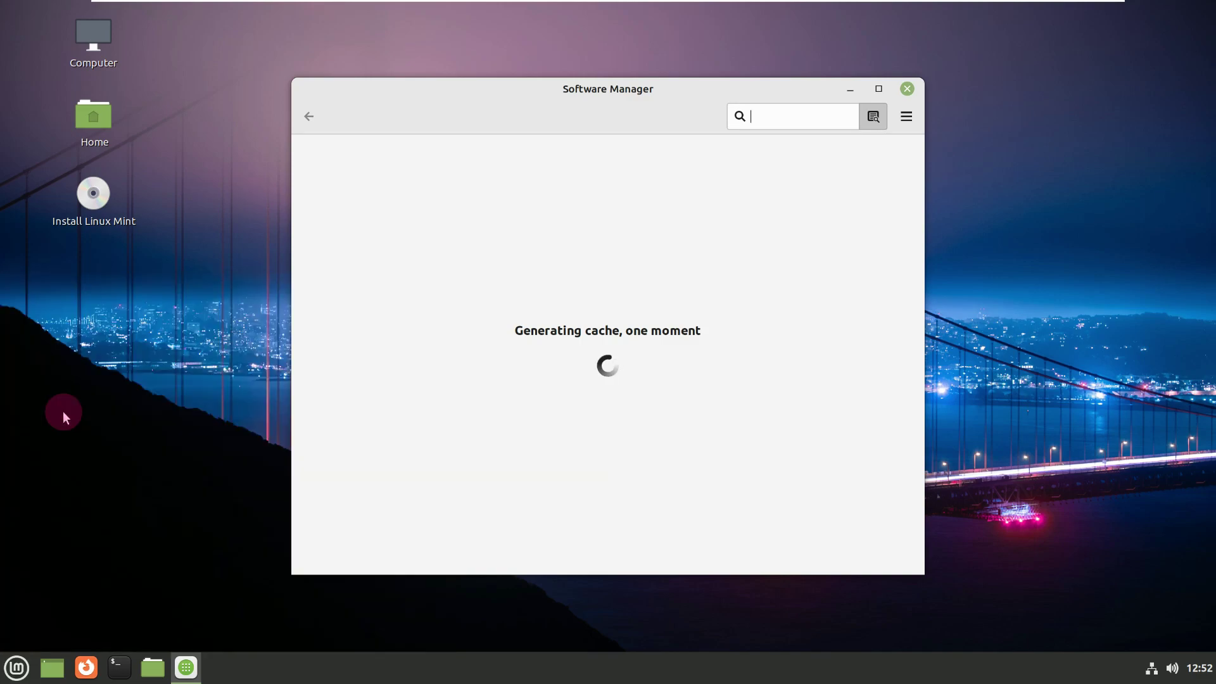
click(496, 379)
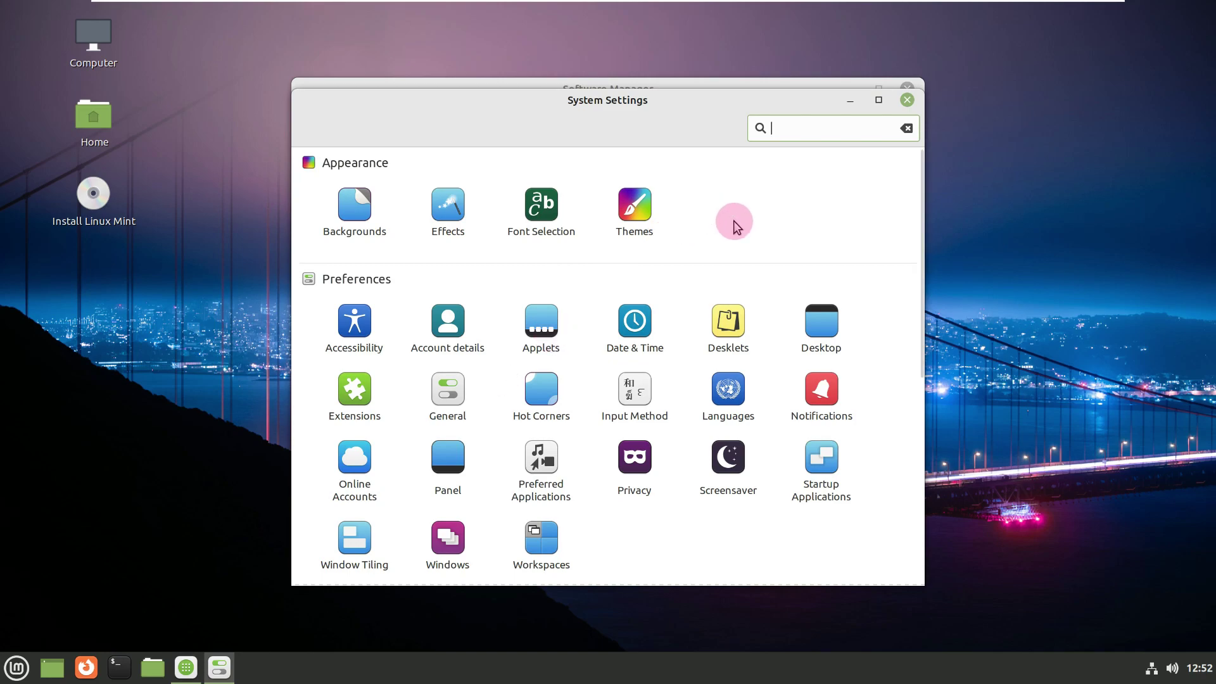
scroll(734, 223, down, 3)
scroll(733, 221, down, 3)
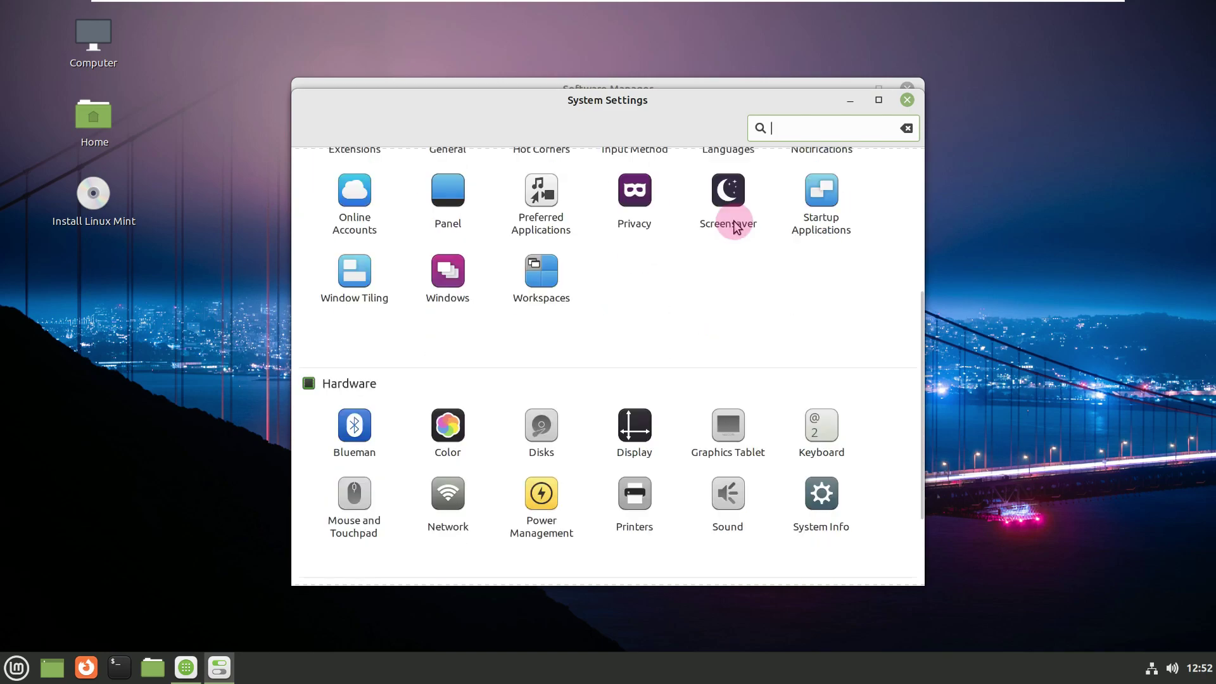
scroll(736, 227, down, 2)
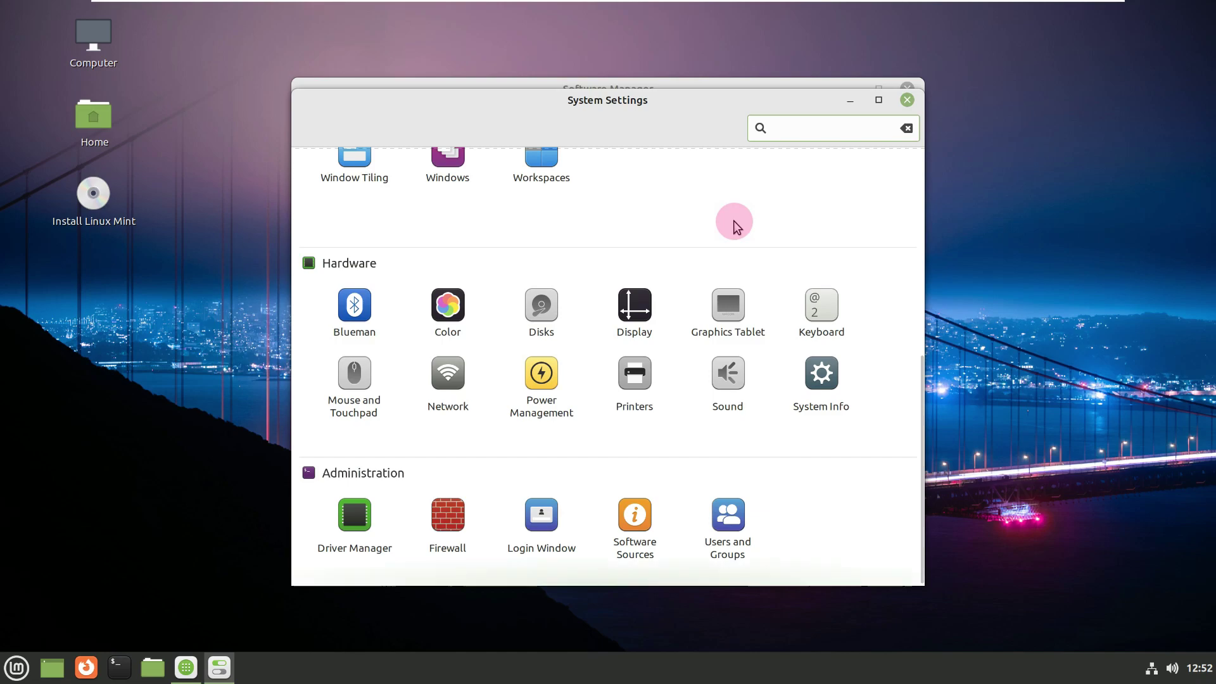
scroll(734, 226, up, 3)
scroll(734, 225, down, 3)
scroll(734, 226, up, 2)
scroll(734, 220, up, 5)
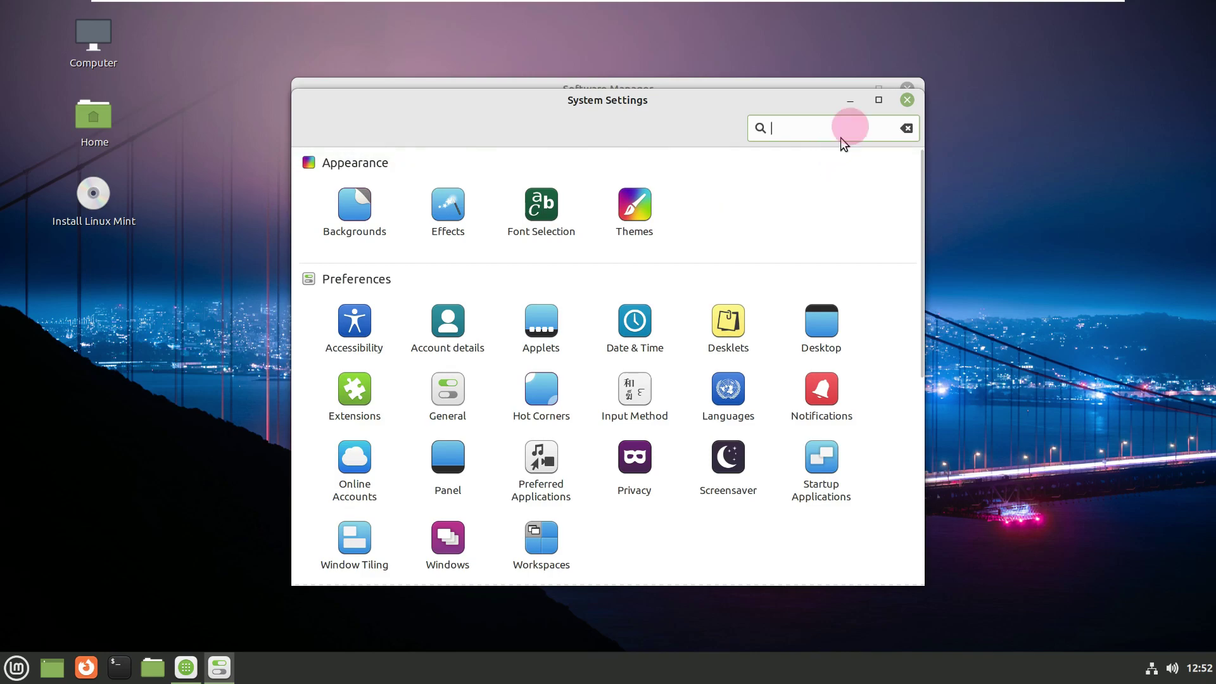
click(907, 99)
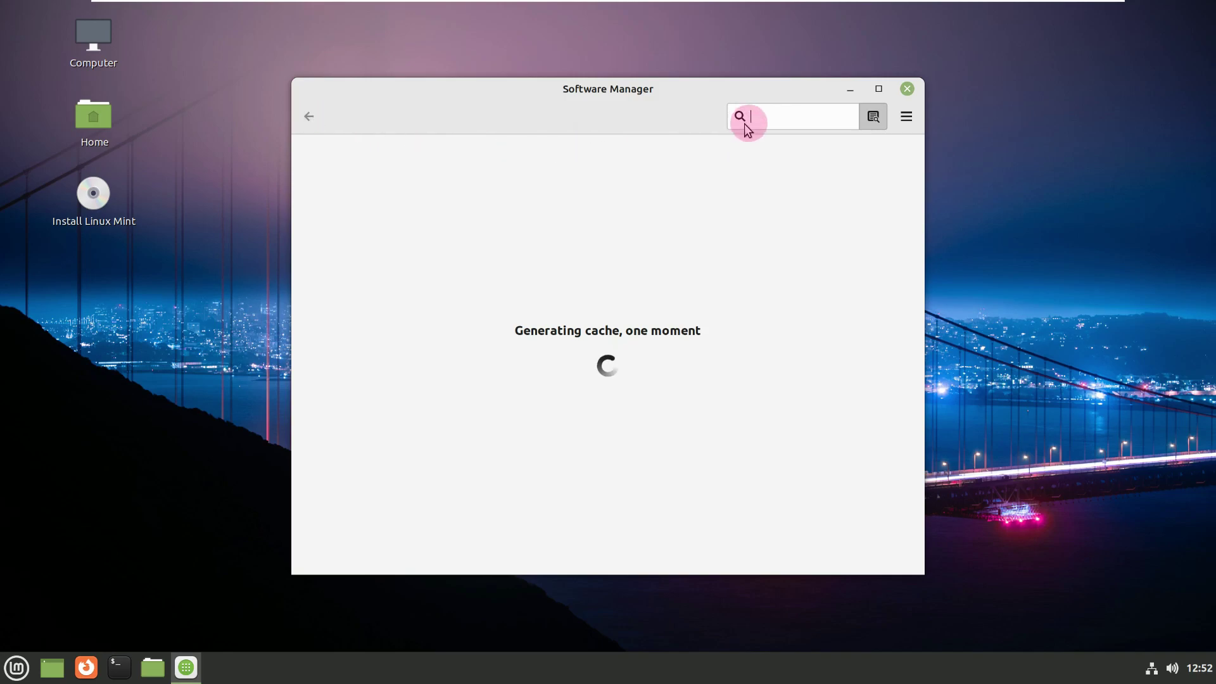
click(906, 91)
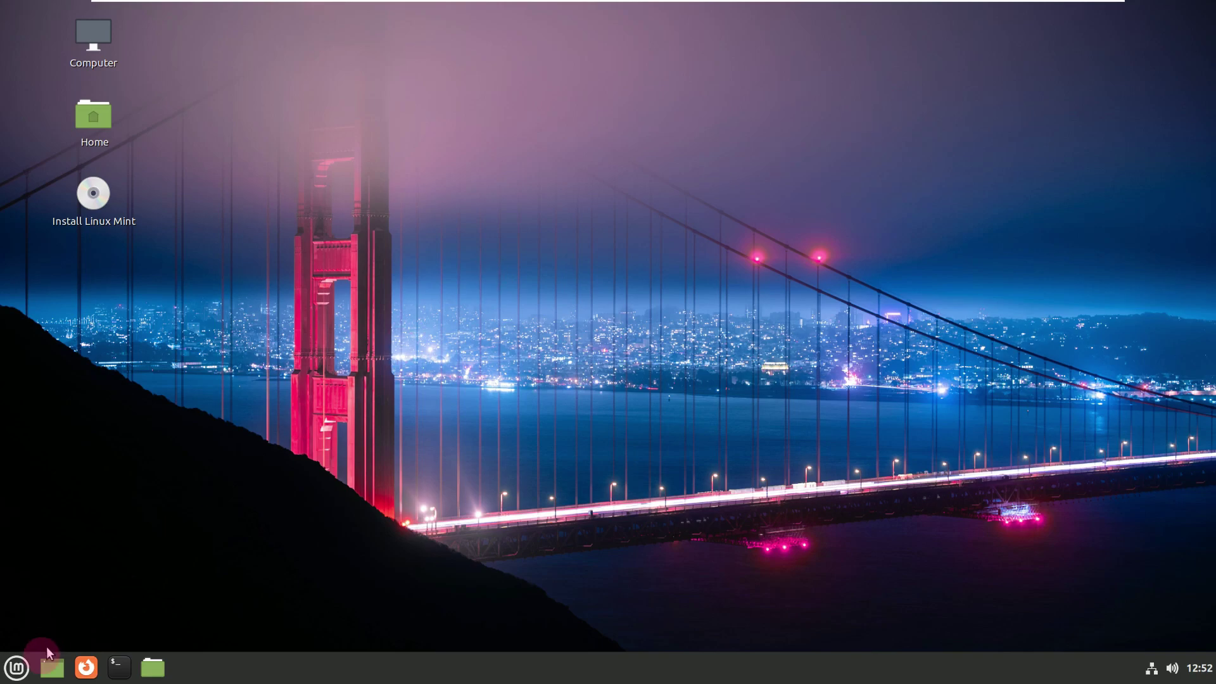
- Glance at the Administration applications and open Install Linux Mint from the desktop
click(18, 668)
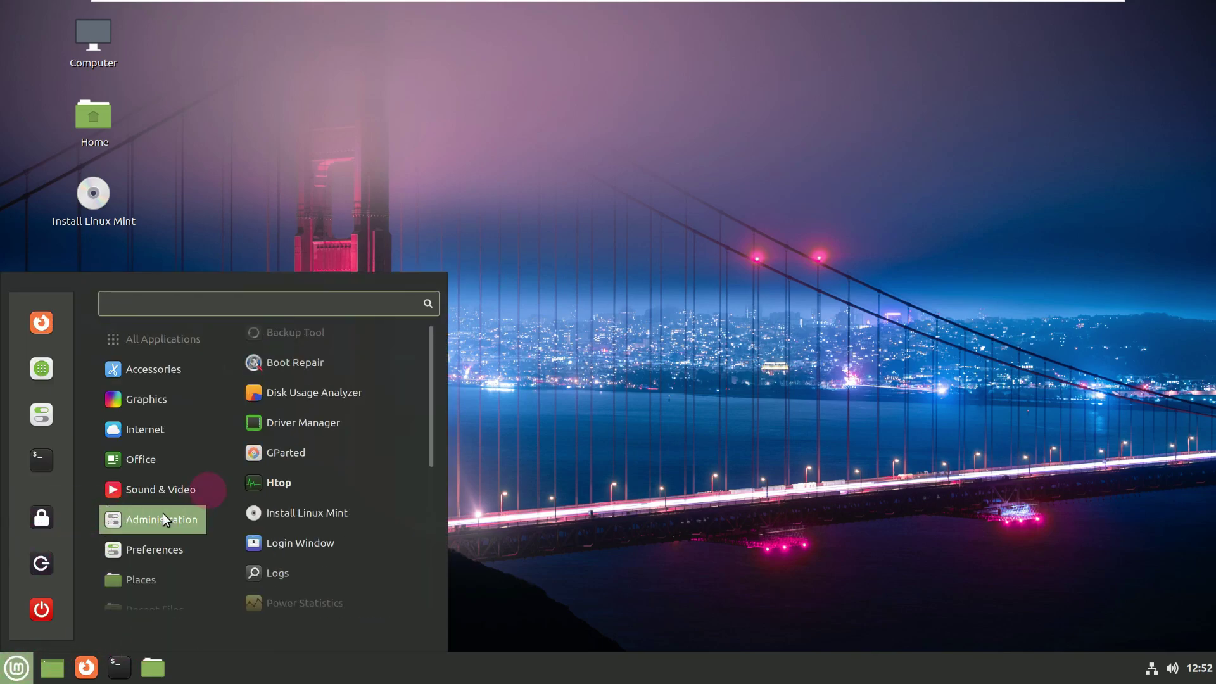
click(675, 295)
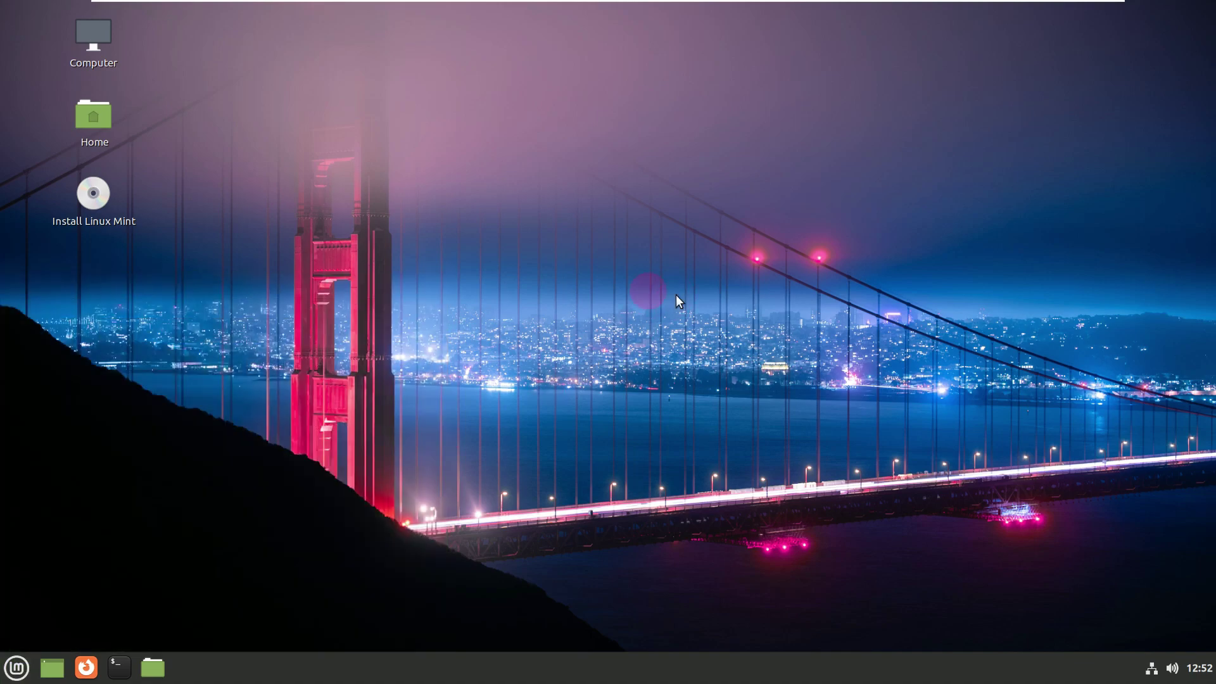
right_click(108, 204)
click(142, 217)
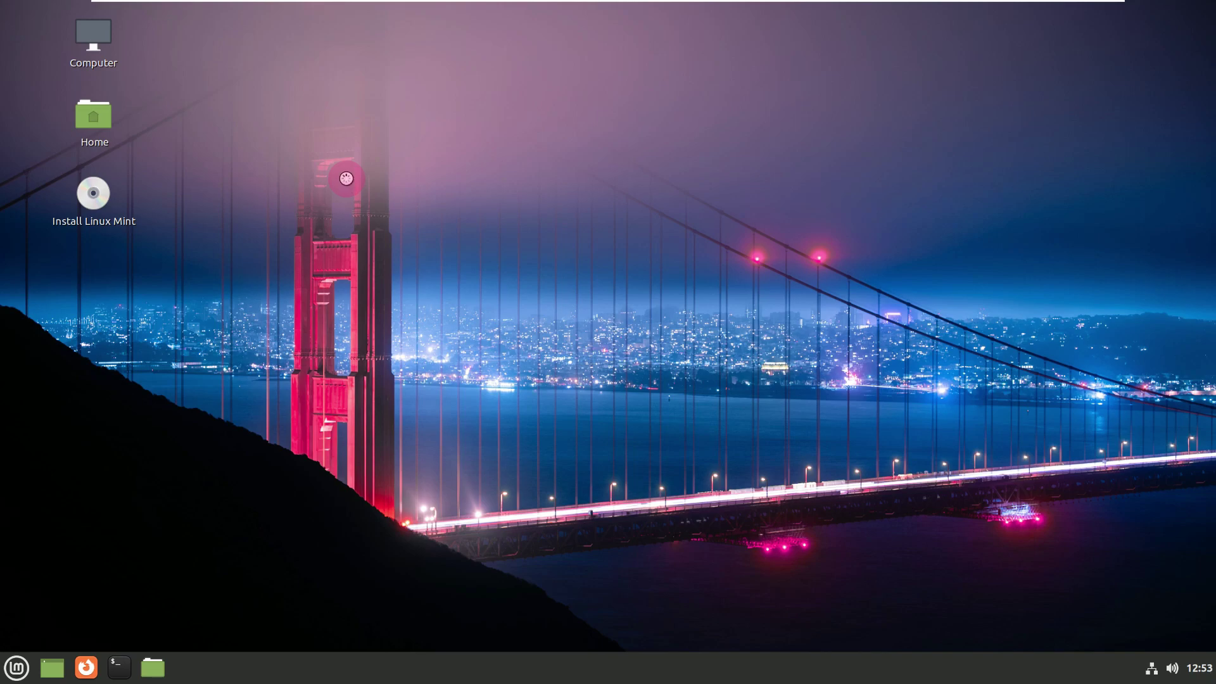
- Look through the panel's troubleshooting options and its Panel settings, and close the Panel settings window
right_click(474, 659)
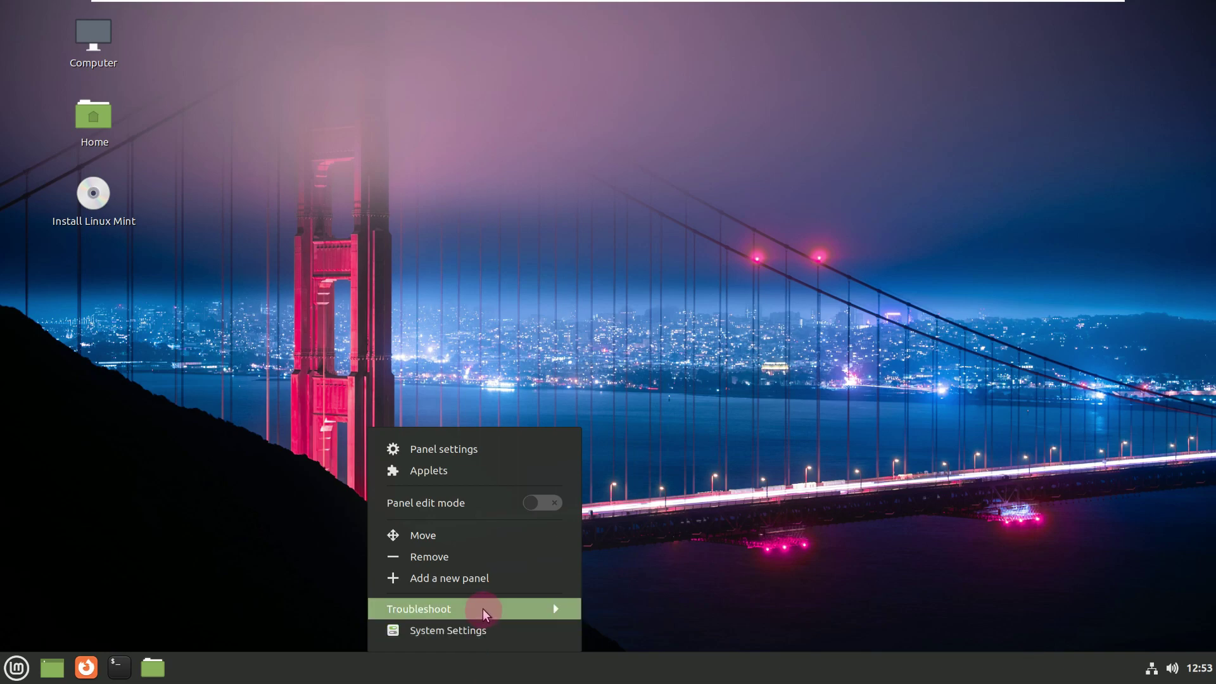
click(556, 607)
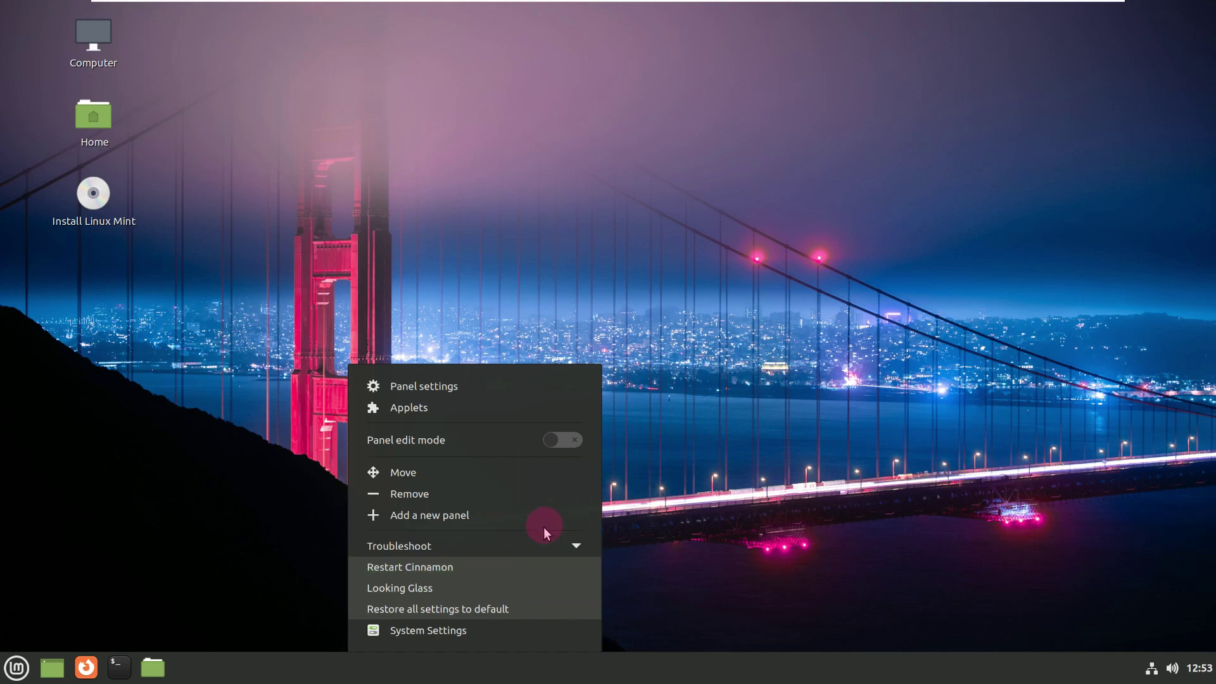
click(527, 386)
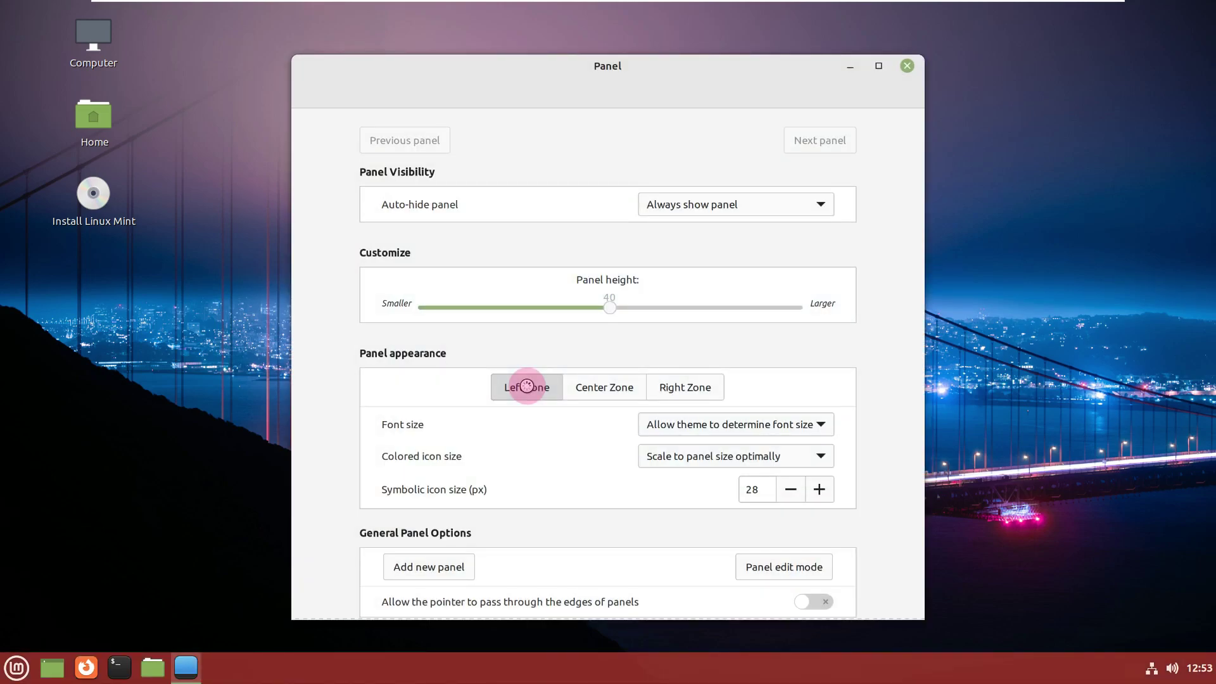
scroll(527, 387, down, 1)
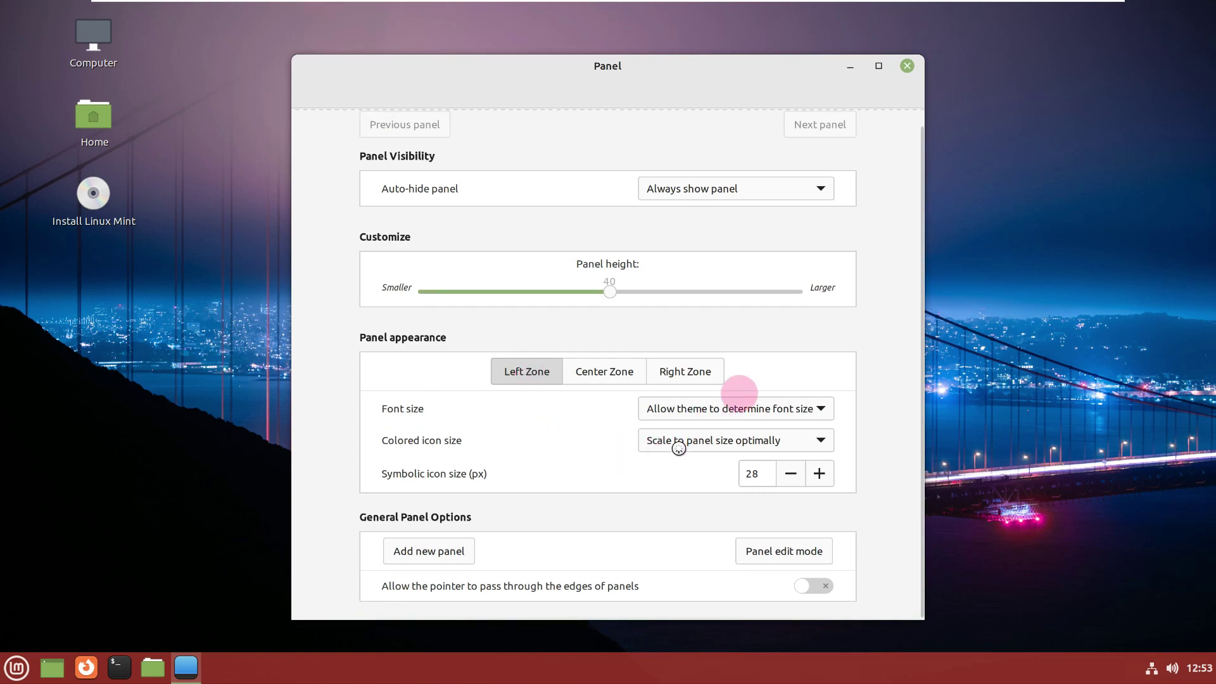
click(635, 380)
click(665, 377)
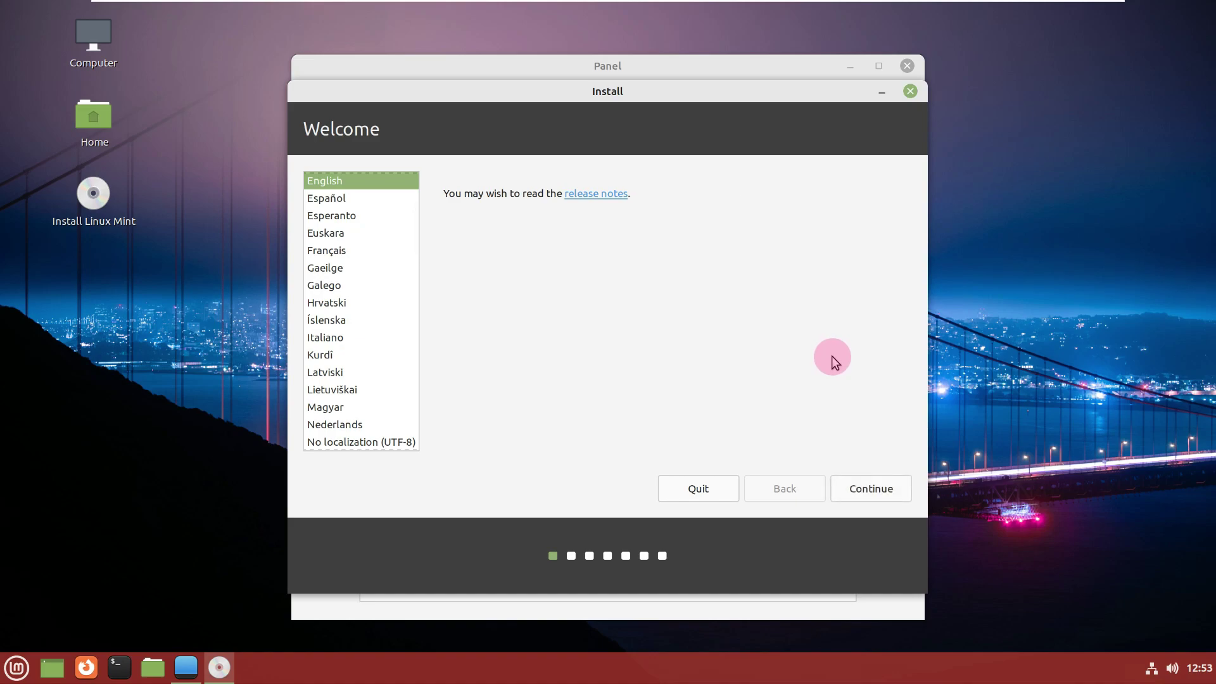
click(769, 64)
click(906, 66)
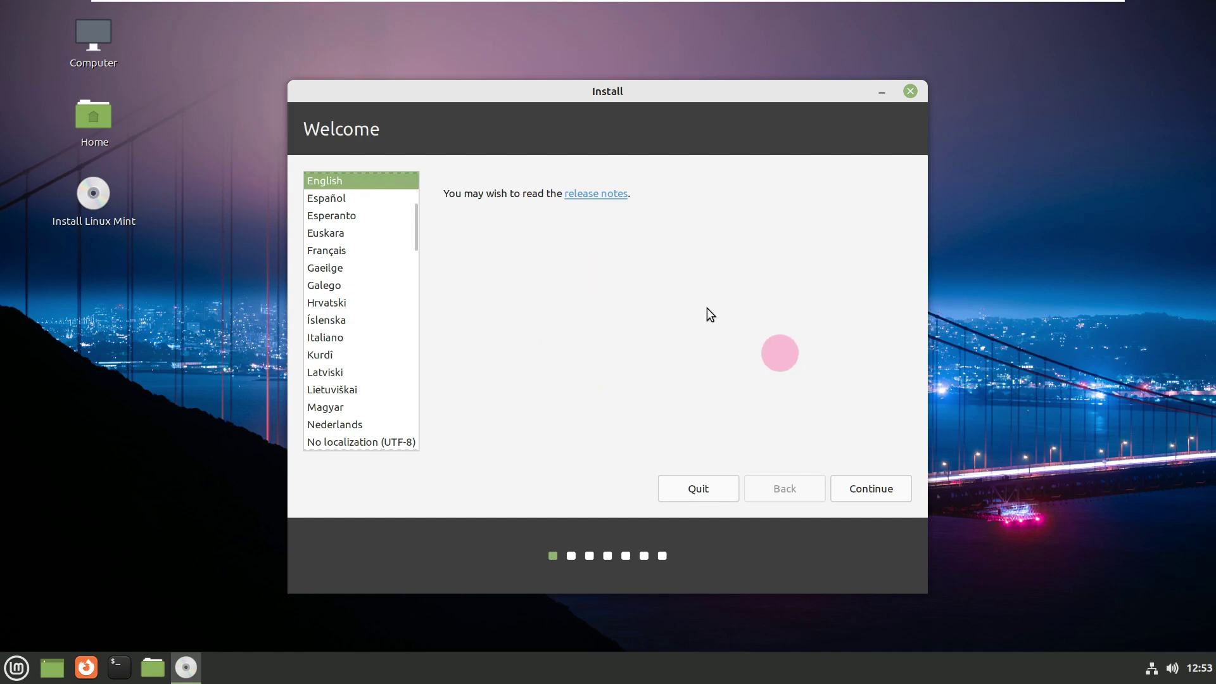
- Proceed through the installer with English and the English (US) keyboard layout, and enable Install multimedia codecs
click(865, 486)
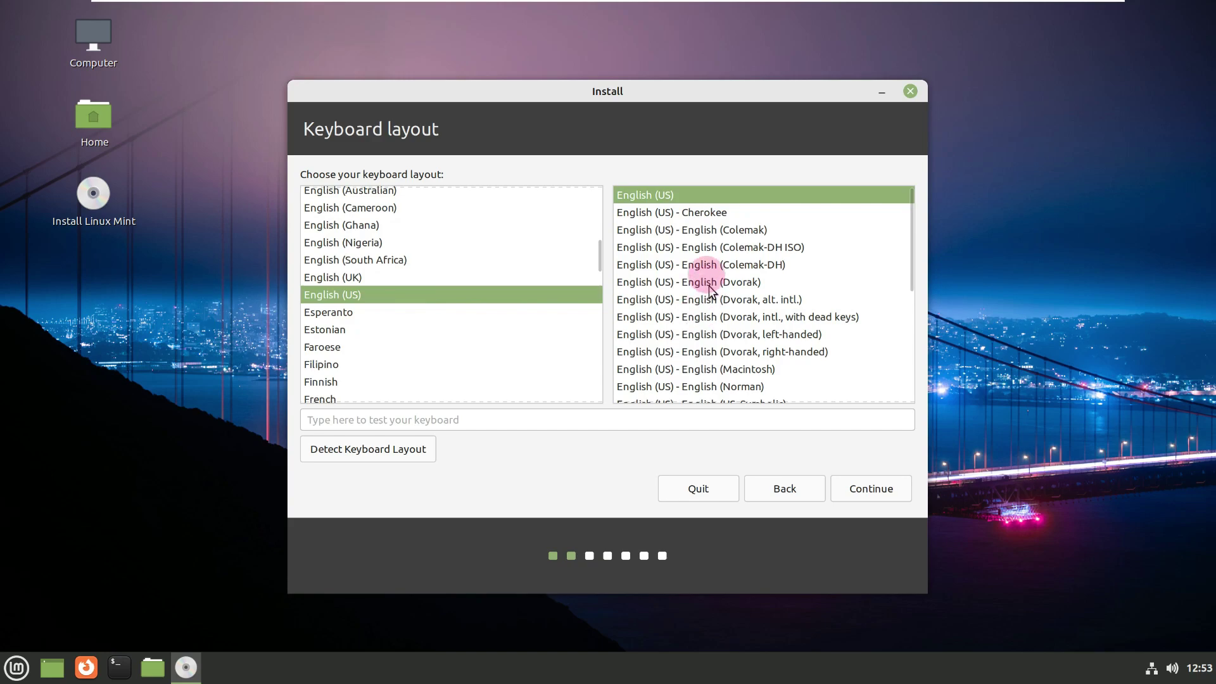
click(864, 491)
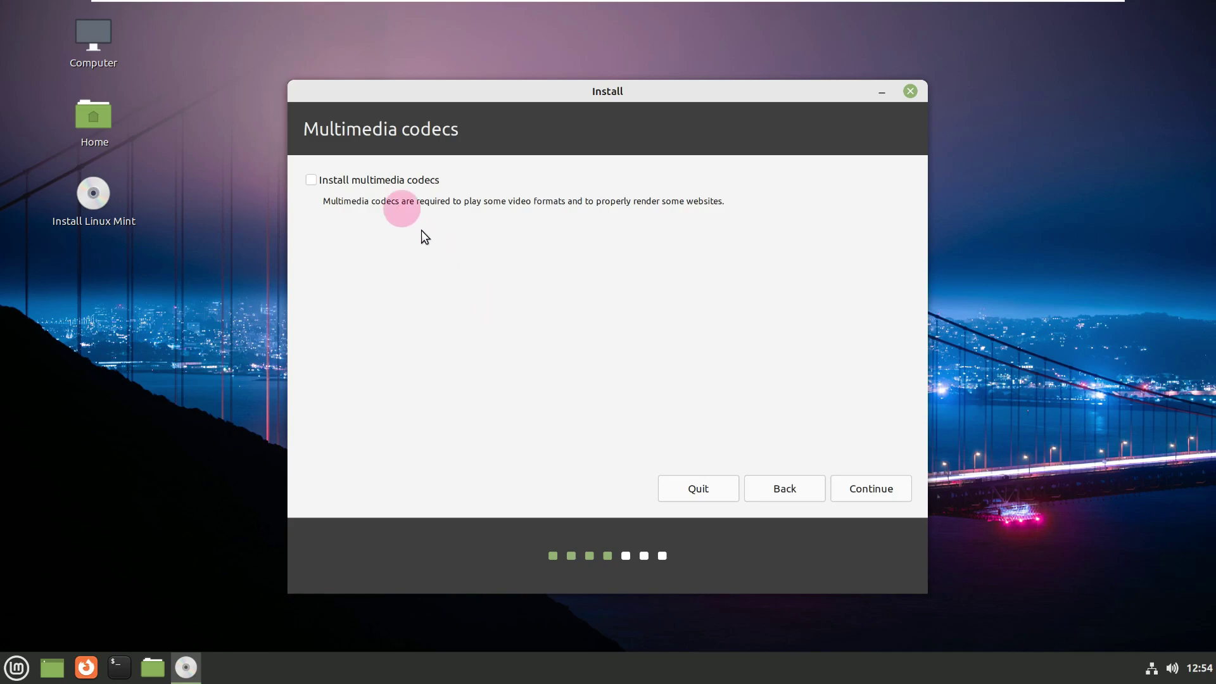
click(379, 182)
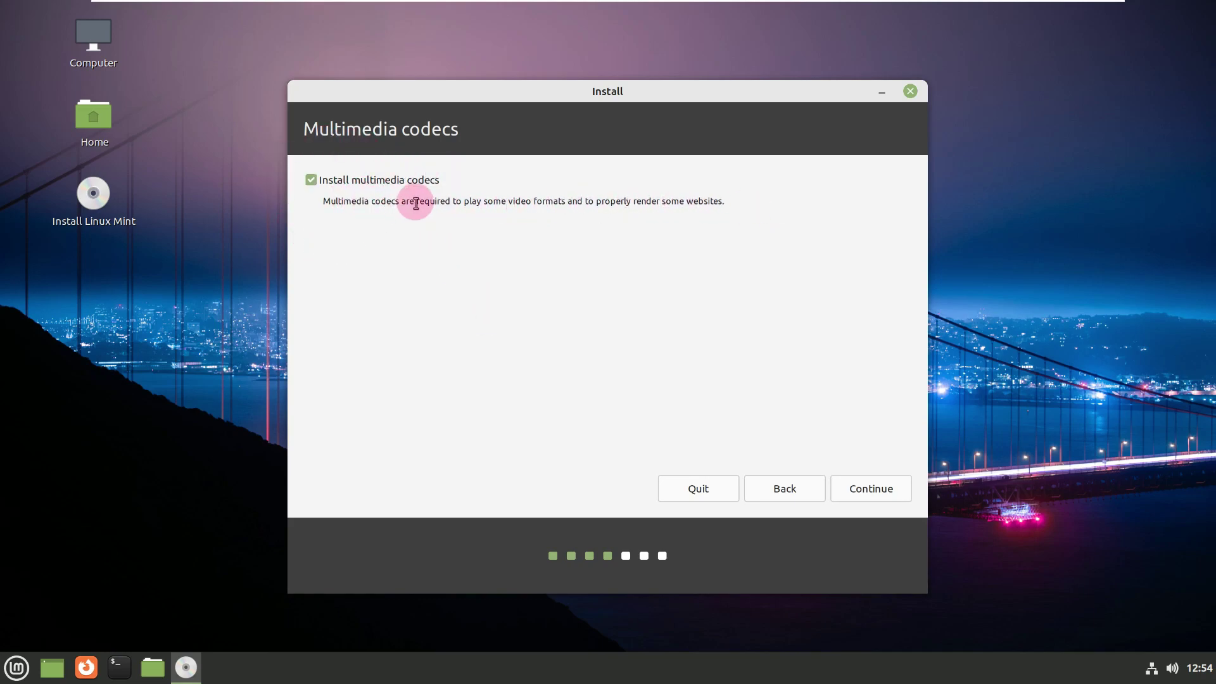
click(847, 487)
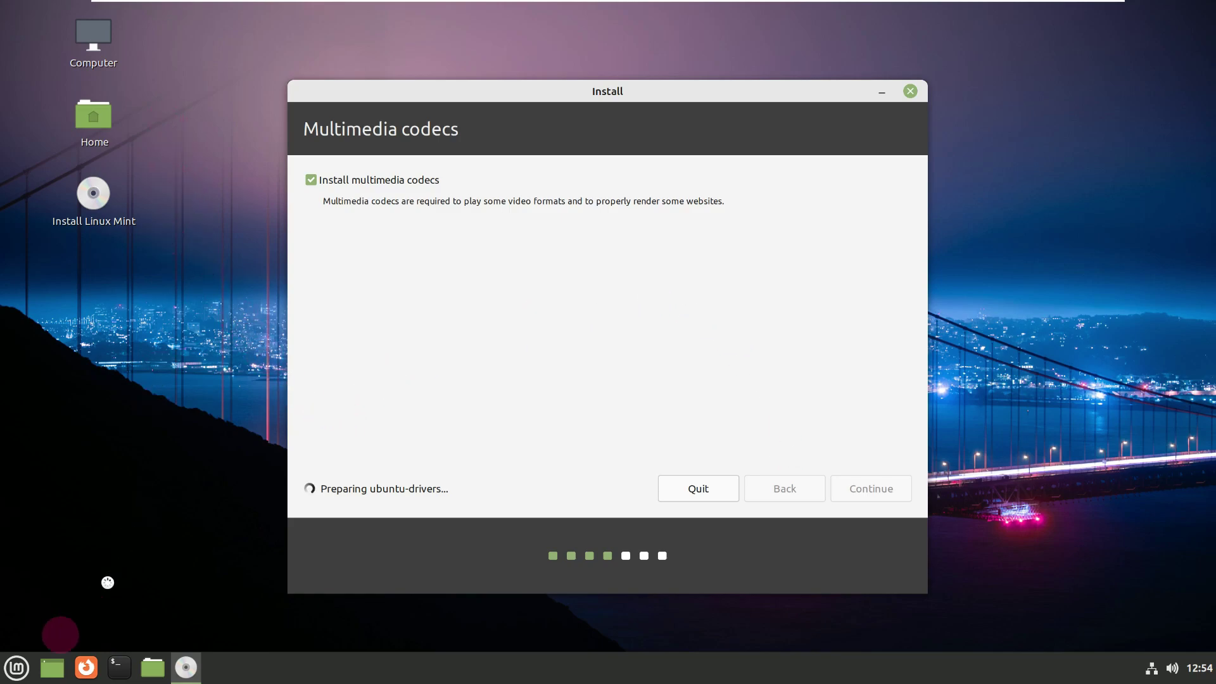
- Search the applications for "dis" and open the Display settings
click(16, 667)
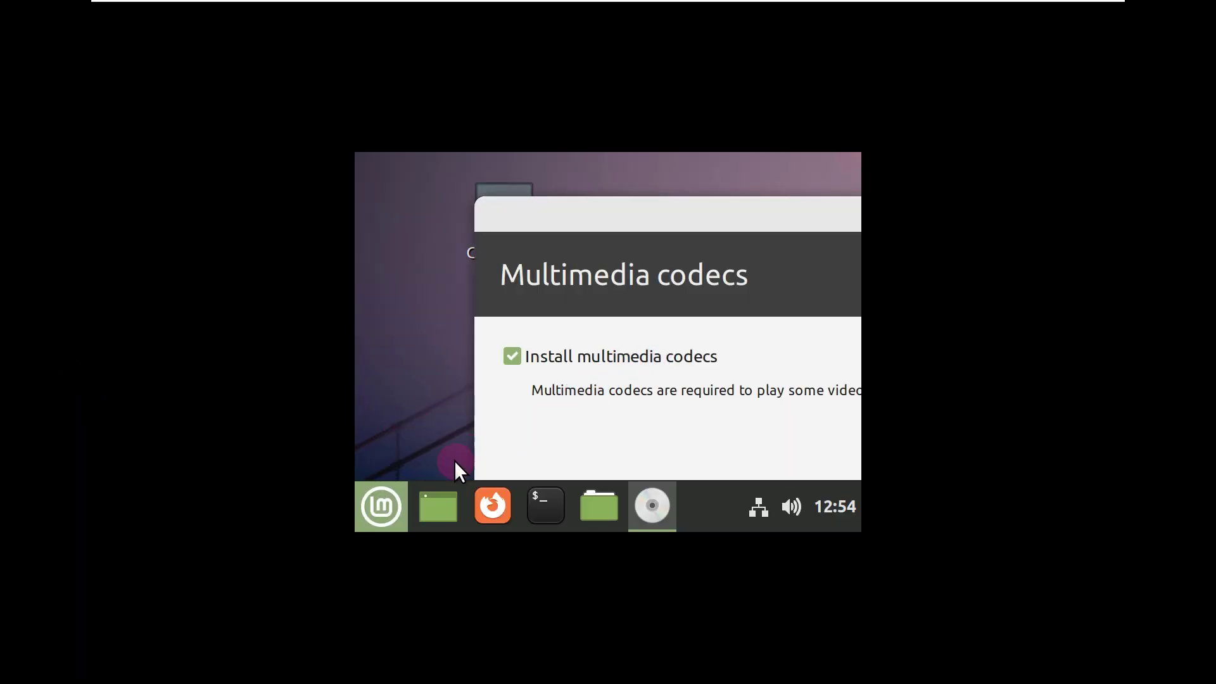
click(393, 491)
scroll(609, 367, down, 1)
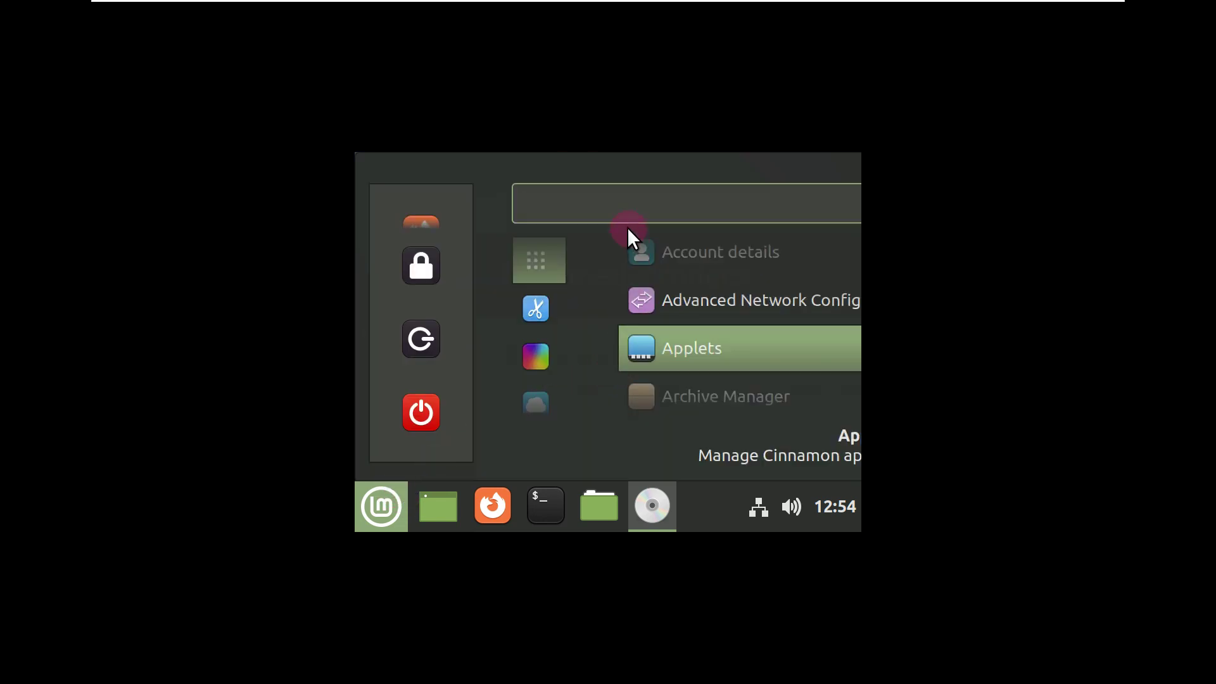
text(dis)
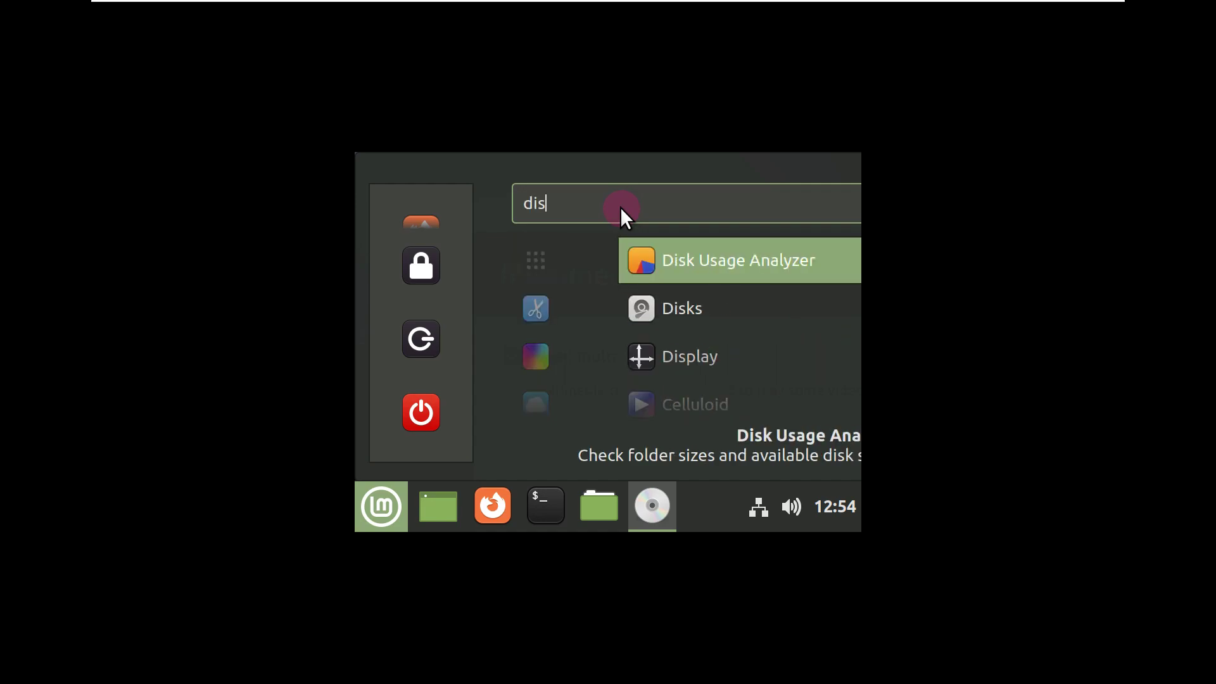
click(693, 342)
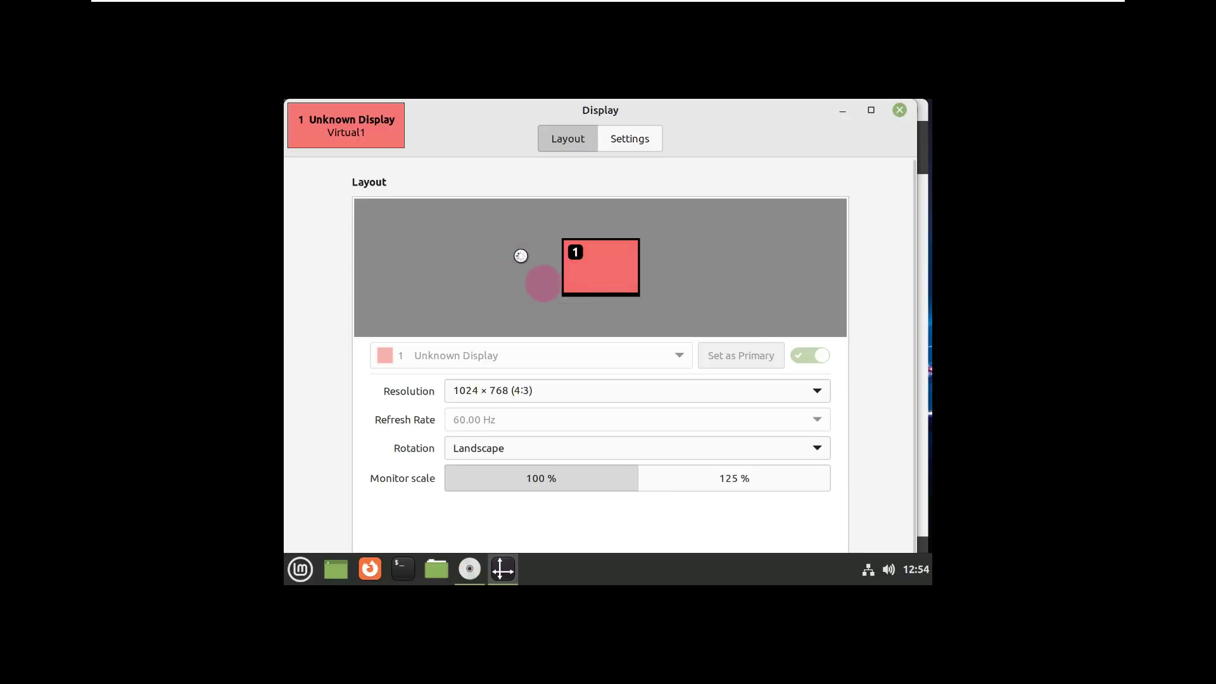
- Select a 1920 × 1080 (16:9) resolution and a 125 % monitor scale for the display
click(578, 389)
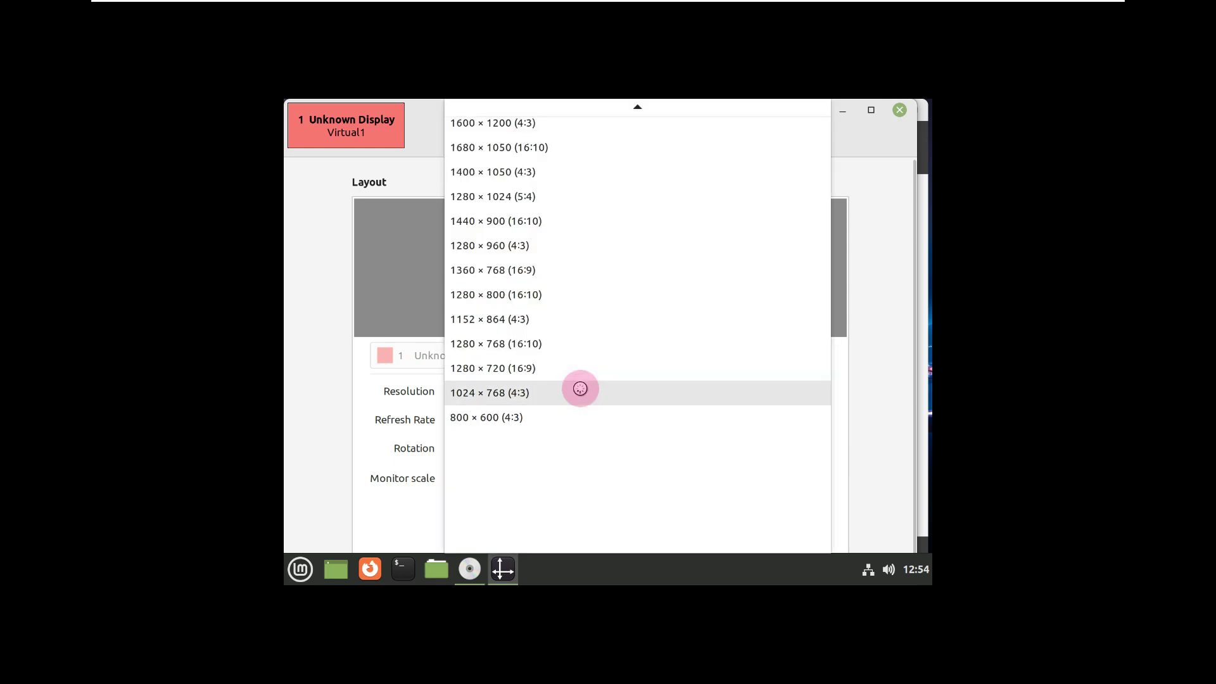
scroll(559, 266, up, 3)
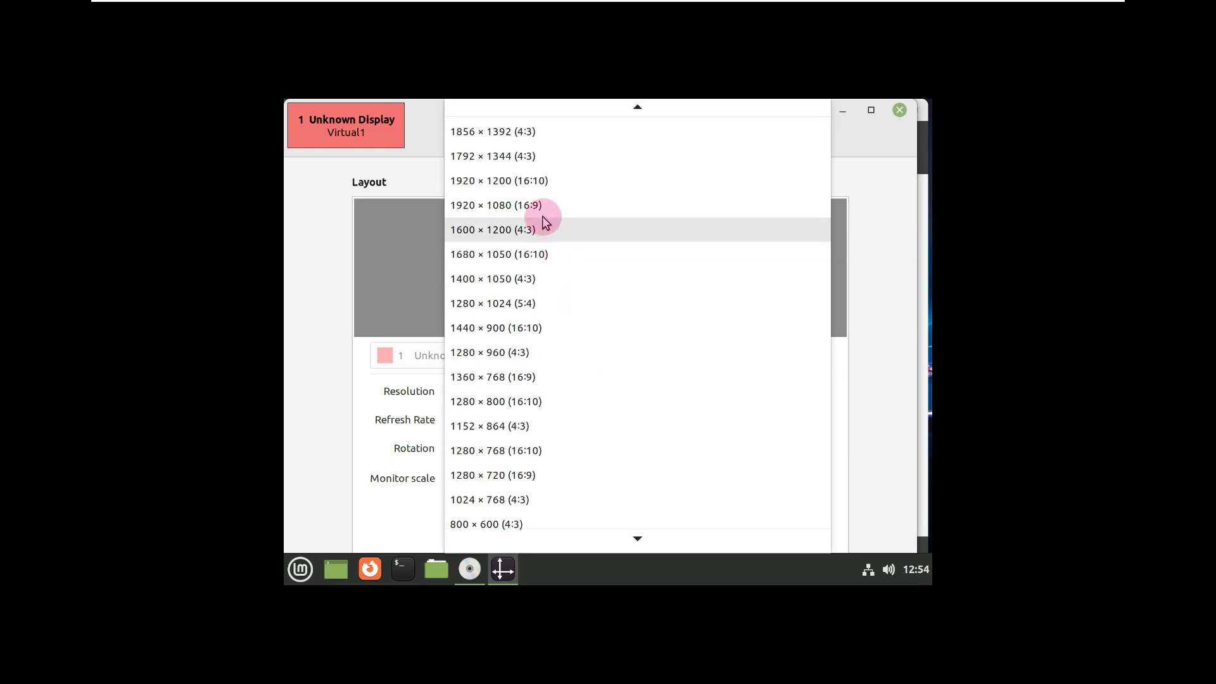
click(542, 215)
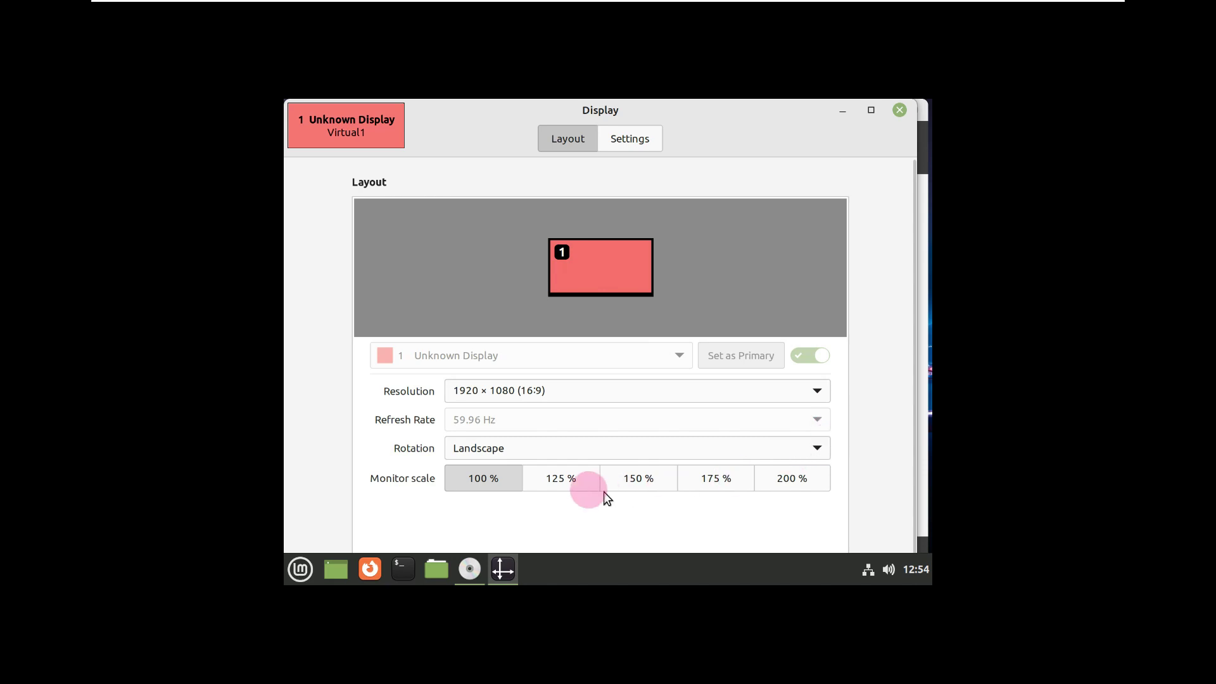
click(575, 488)
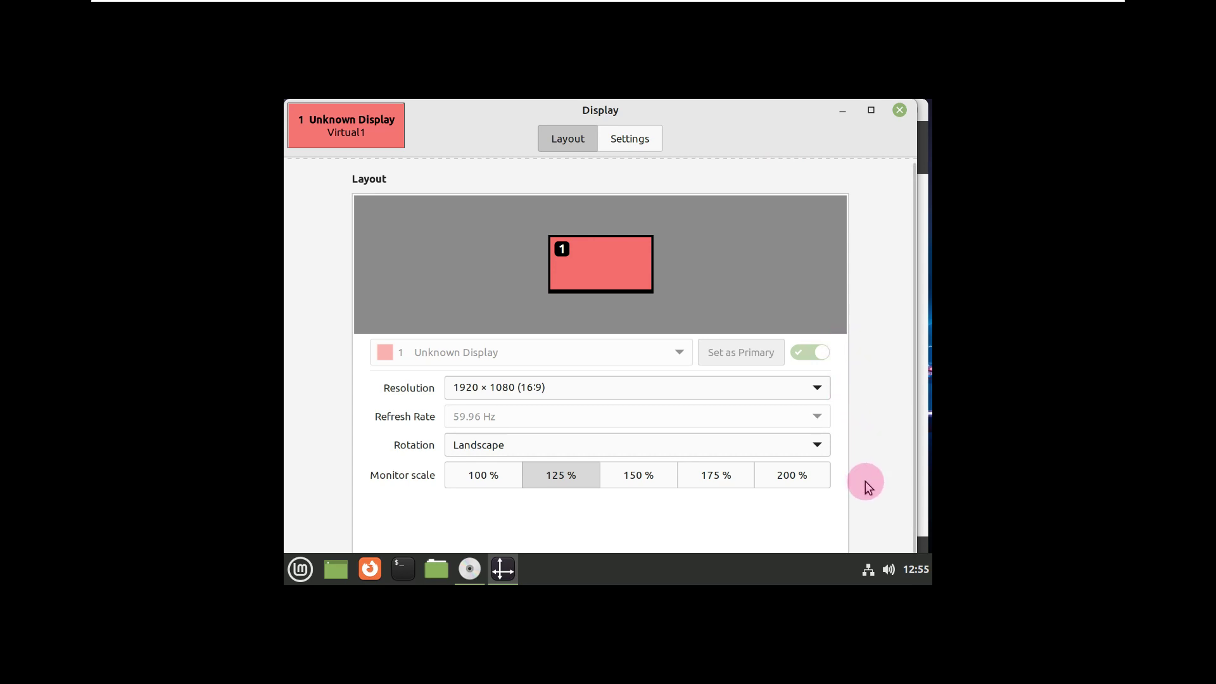
- Set the rotation to Landscape (flipped), shrink the Display window, and apply and keep the new configuration
click(869, 120)
click(839, 454)
click(811, 525)
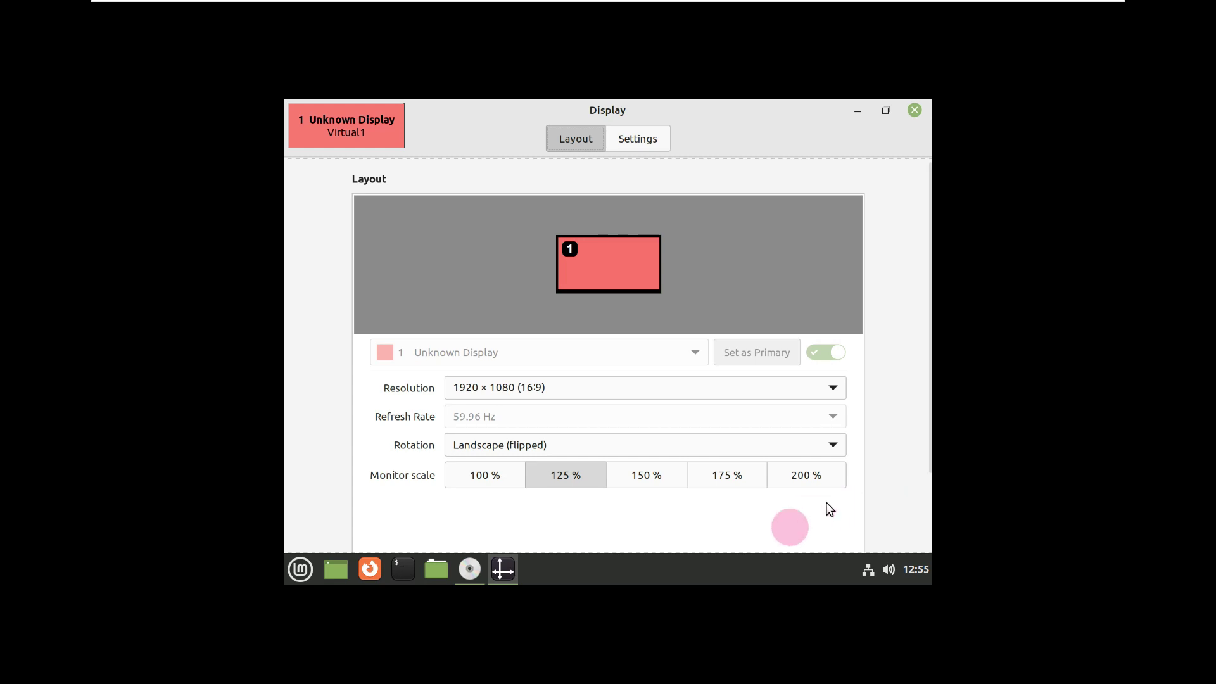
click(885, 111)
drag(858, 105, 697, 158)
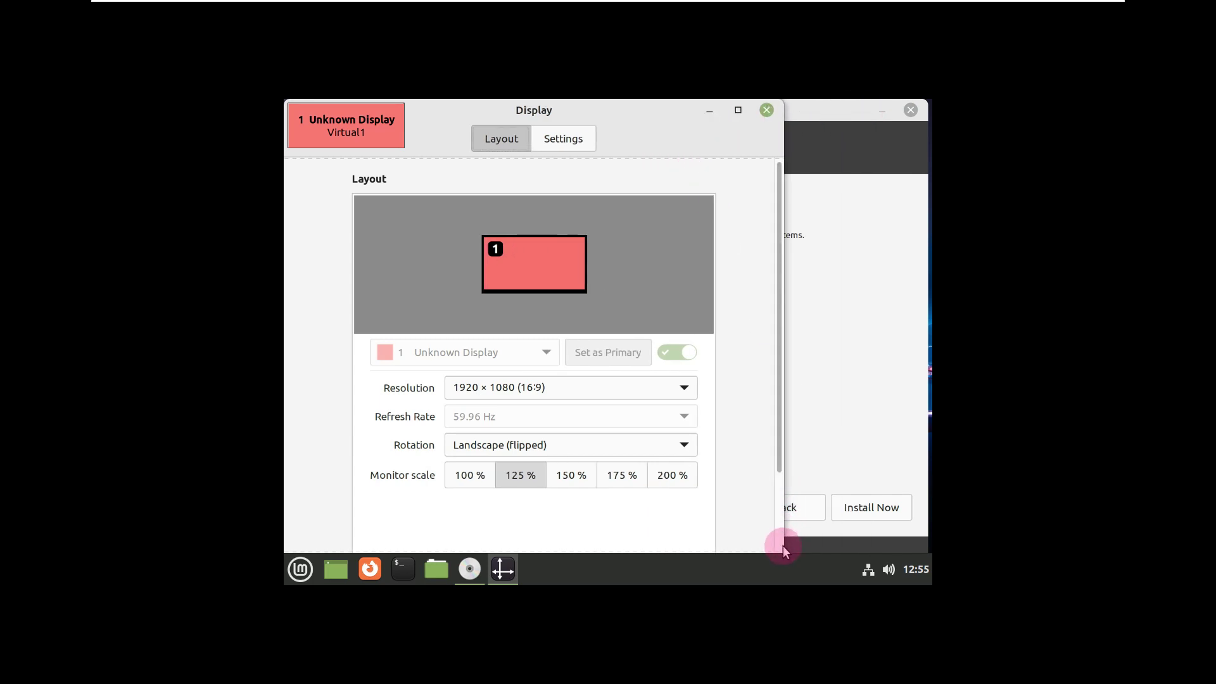
drag(782, 542, 690, 488)
scroll(719, 405, down, 5)
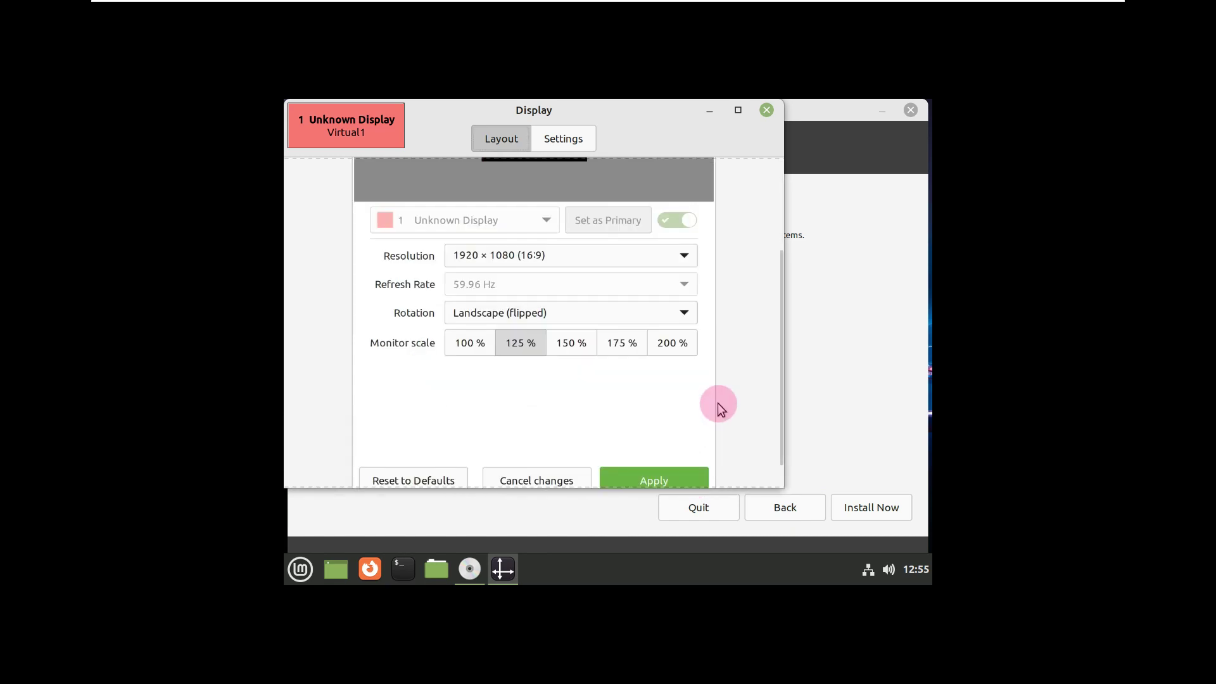
click(677, 437)
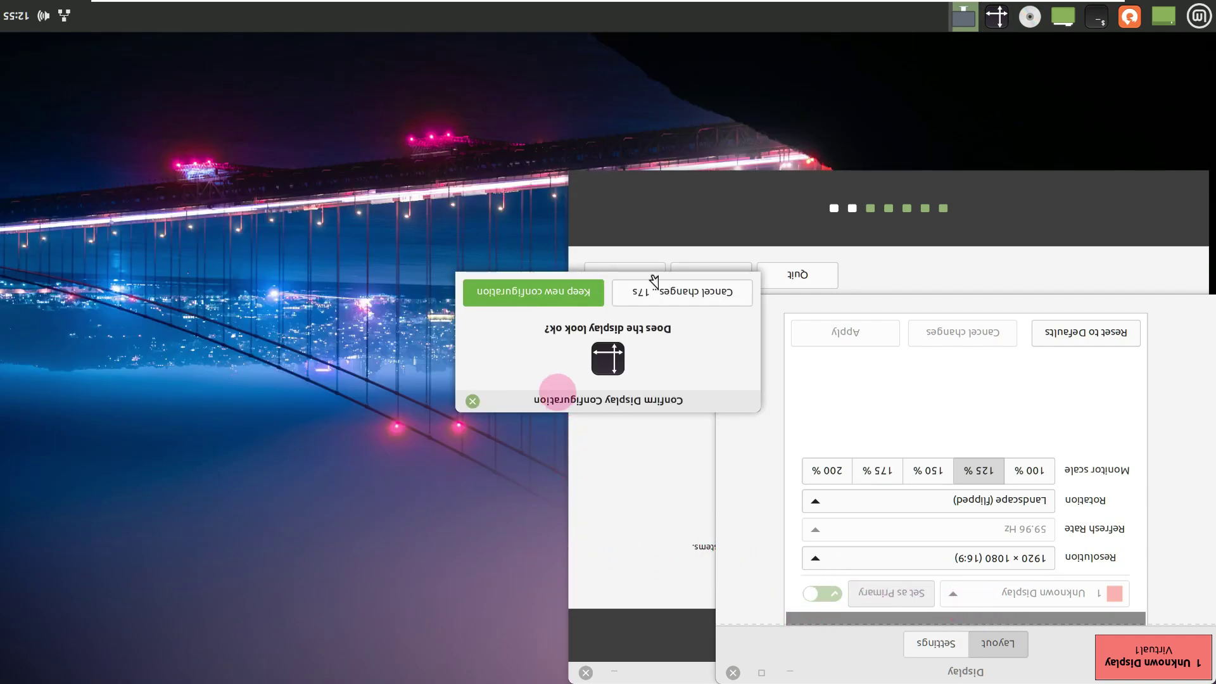
click(578, 283)
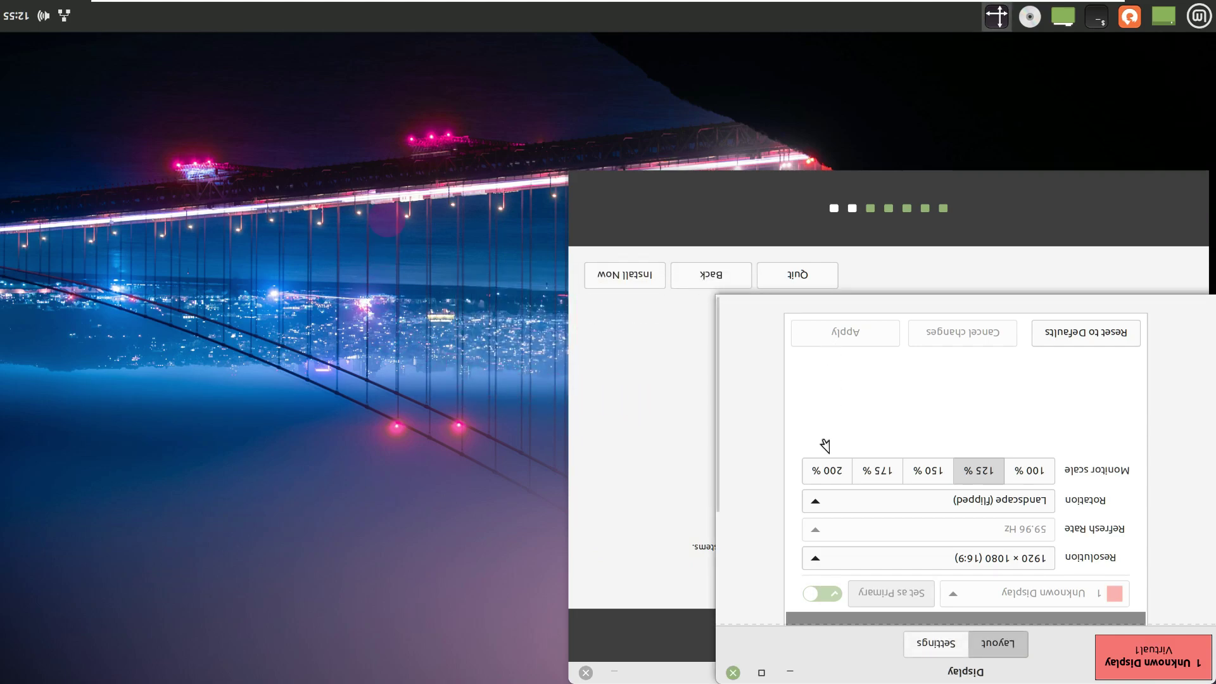
- Set the display rotation to Landscape, apply and keep the configuration, and close the Display settings
click(861, 501)
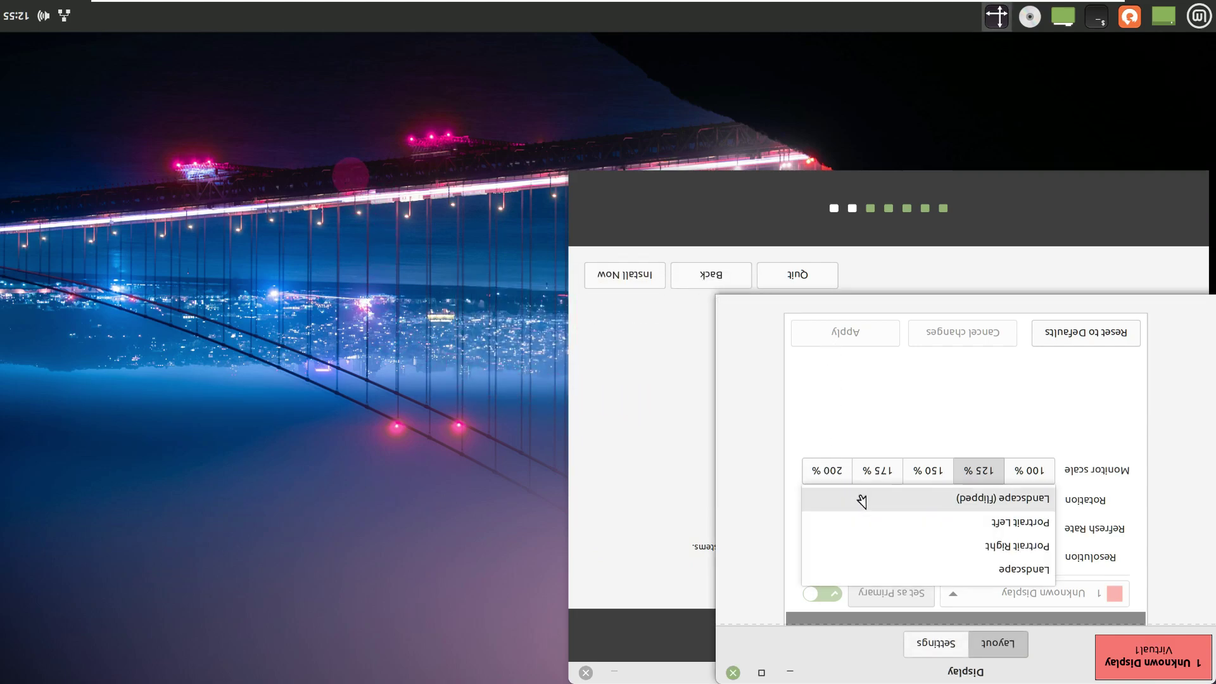
click(858, 566)
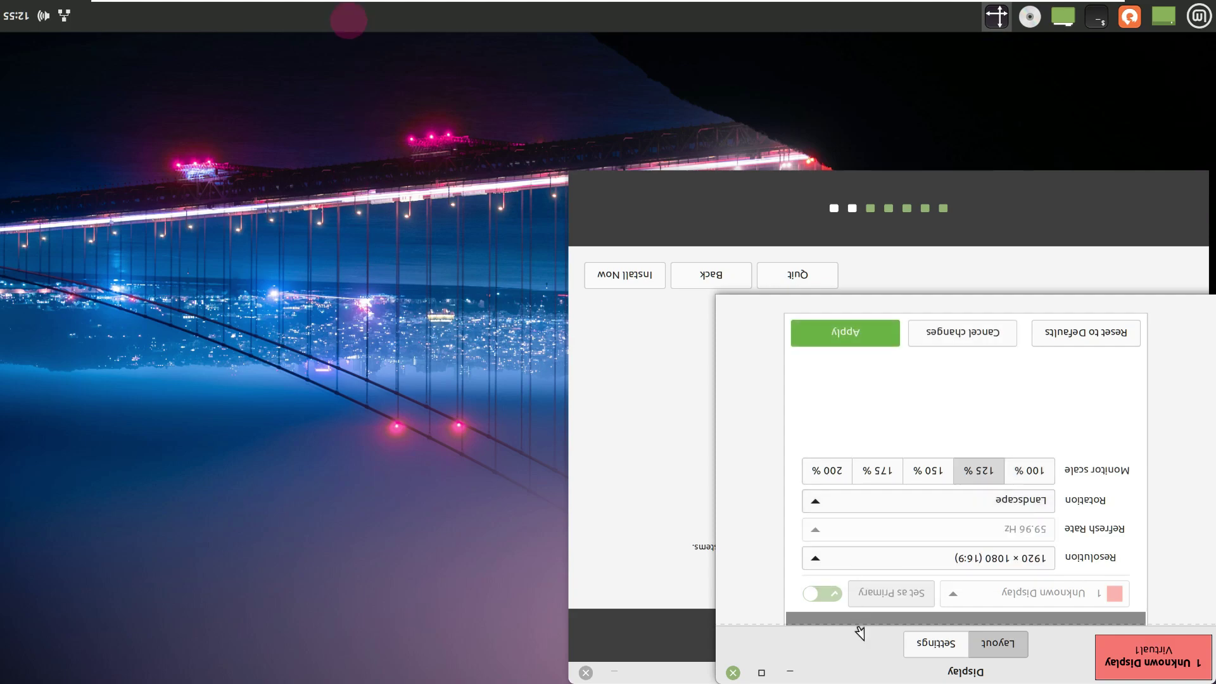
click(884, 328)
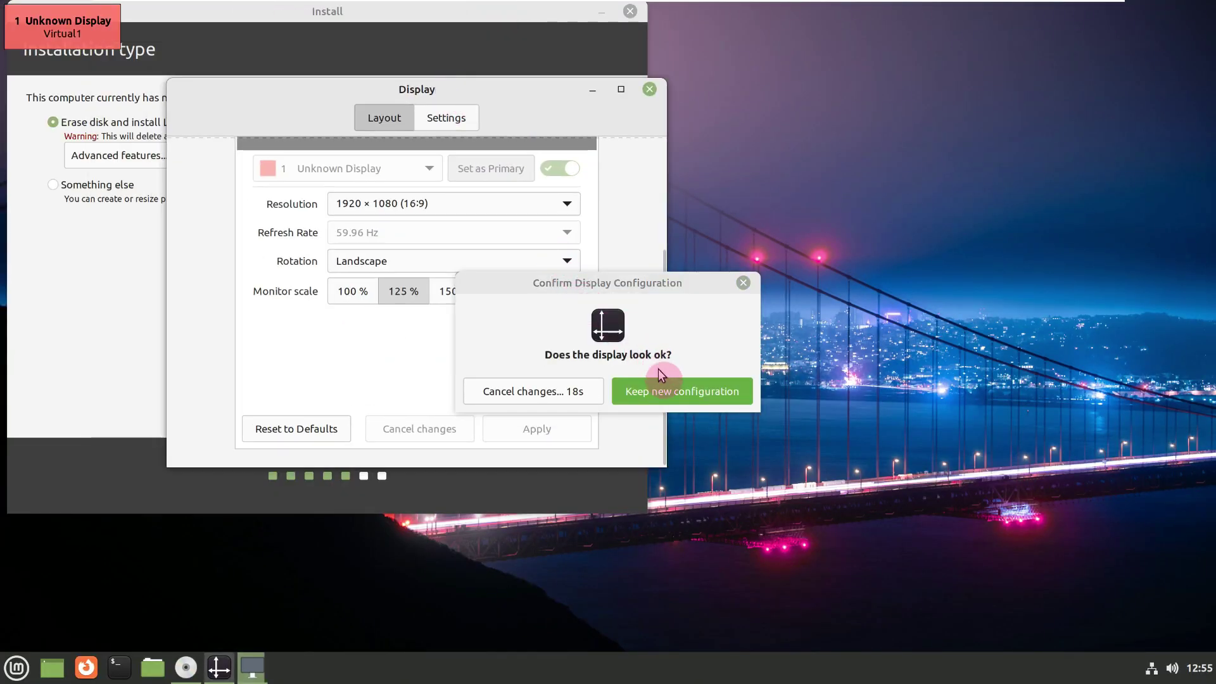
click(670, 389)
drag(486, 105, 701, 165)
click(865, 150)
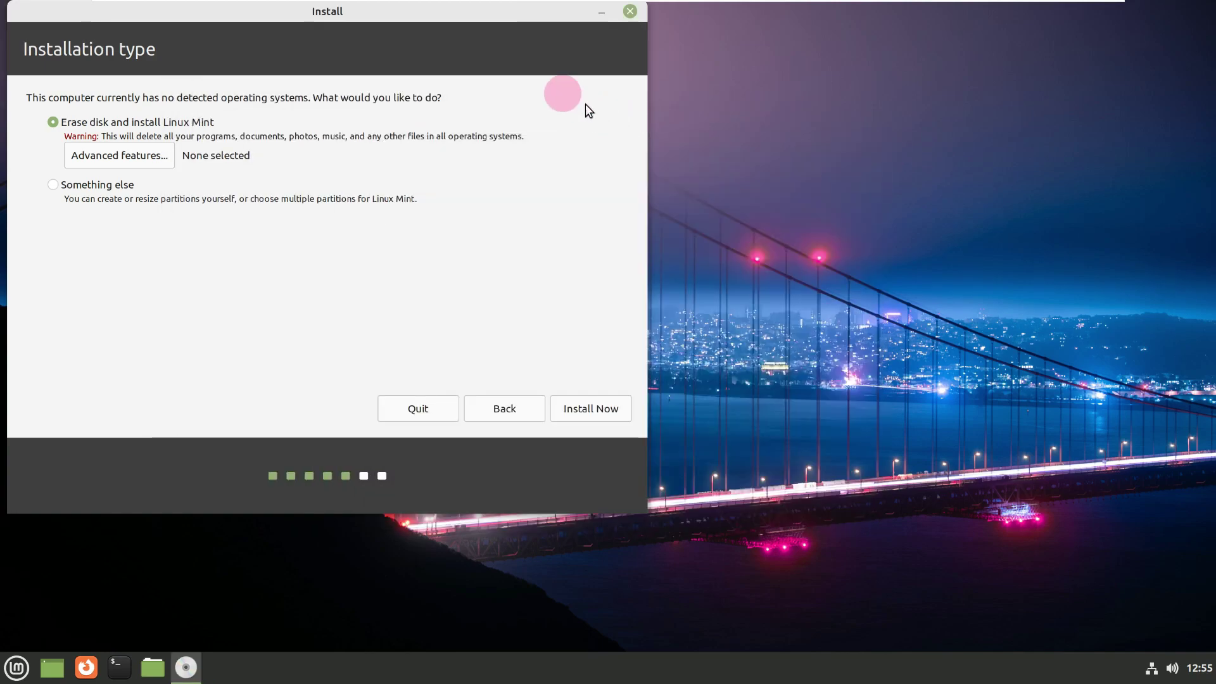
- Center the installer window, check the Advanced Features for erasing the disk without changing them, and quit the installation
drag(506, 29, 850, 102)
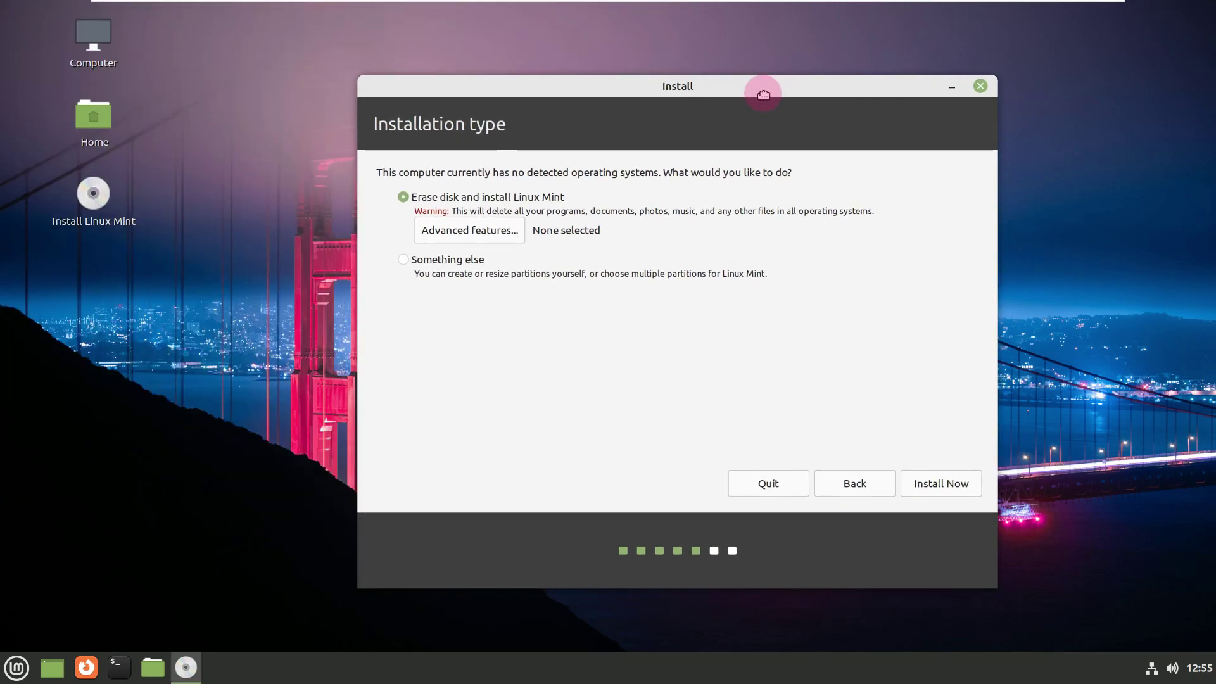
click(490, 235)
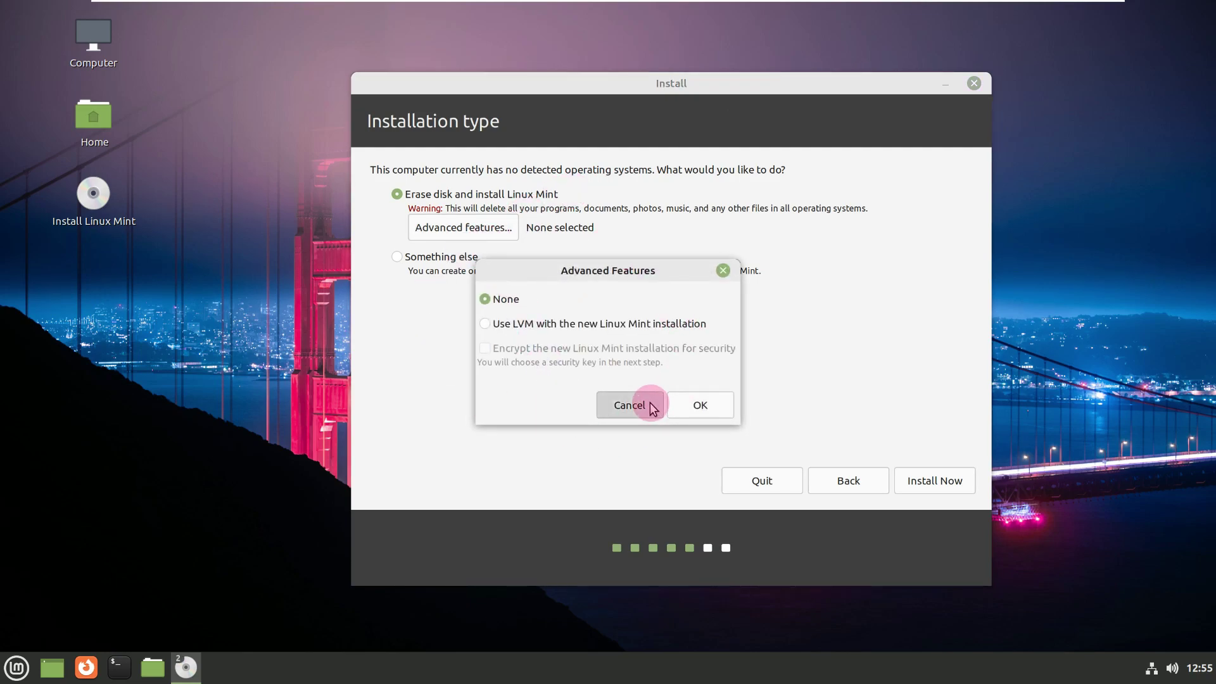
click(630, 405)
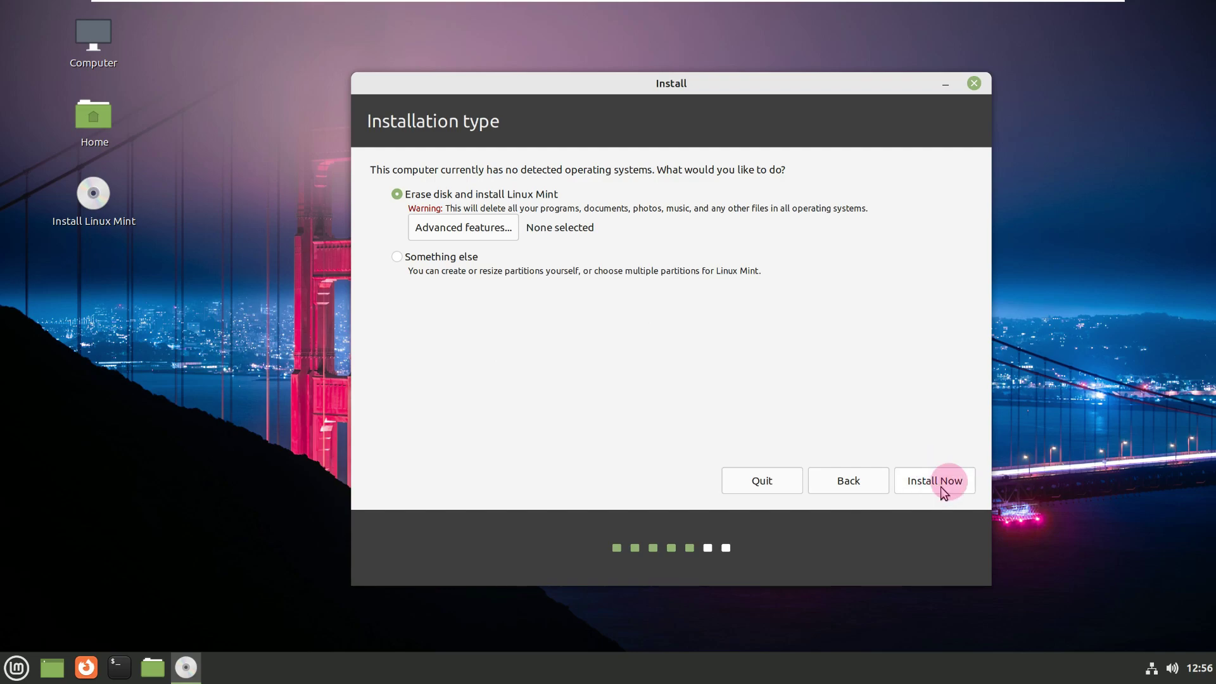
click(974, 85)
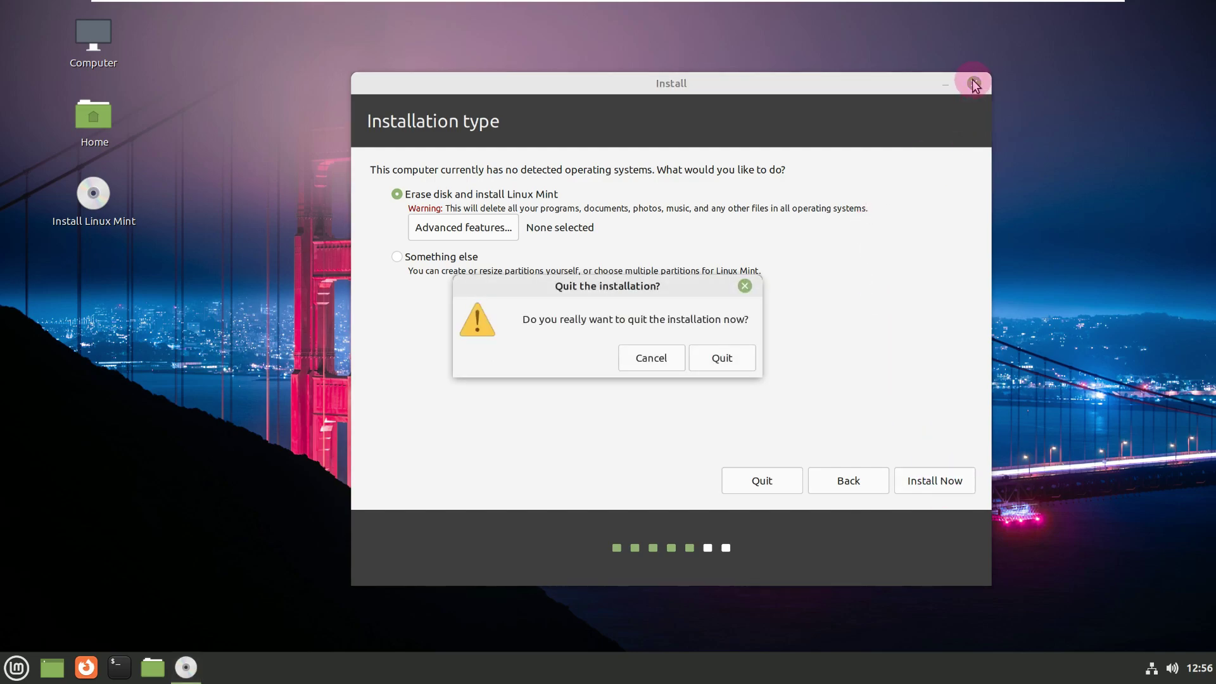
click(713, 359)
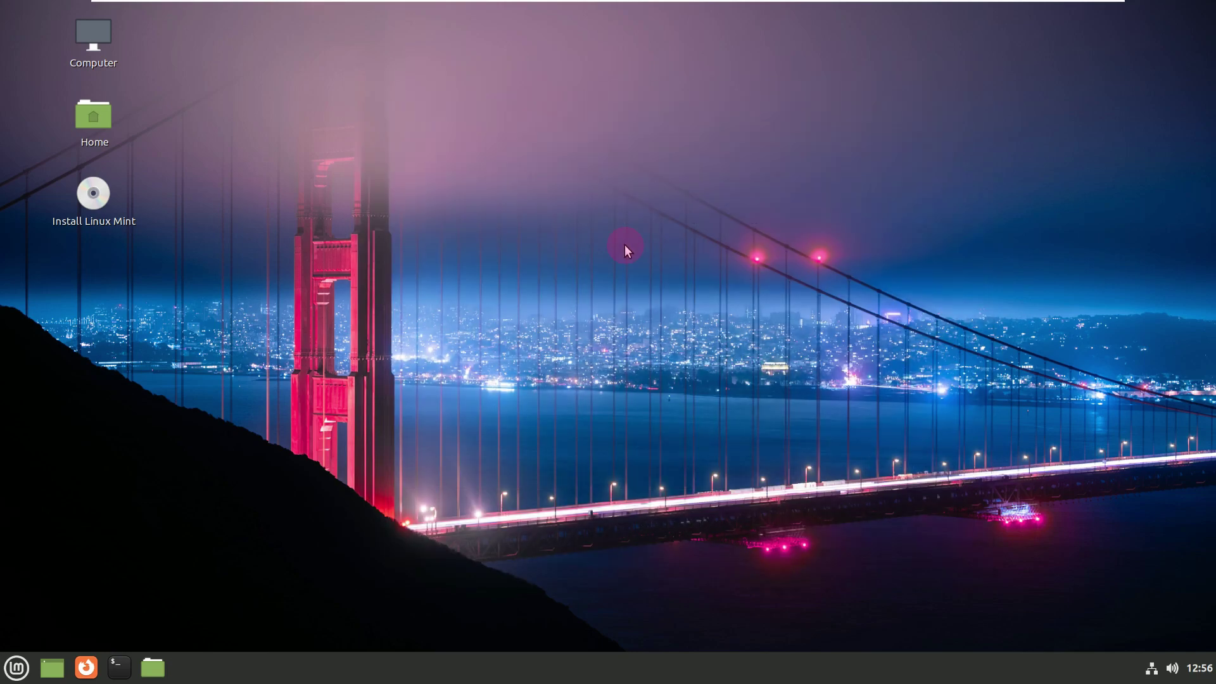
- Lock the screen, return to the desktop, and log out of the live session
click(17, 667)
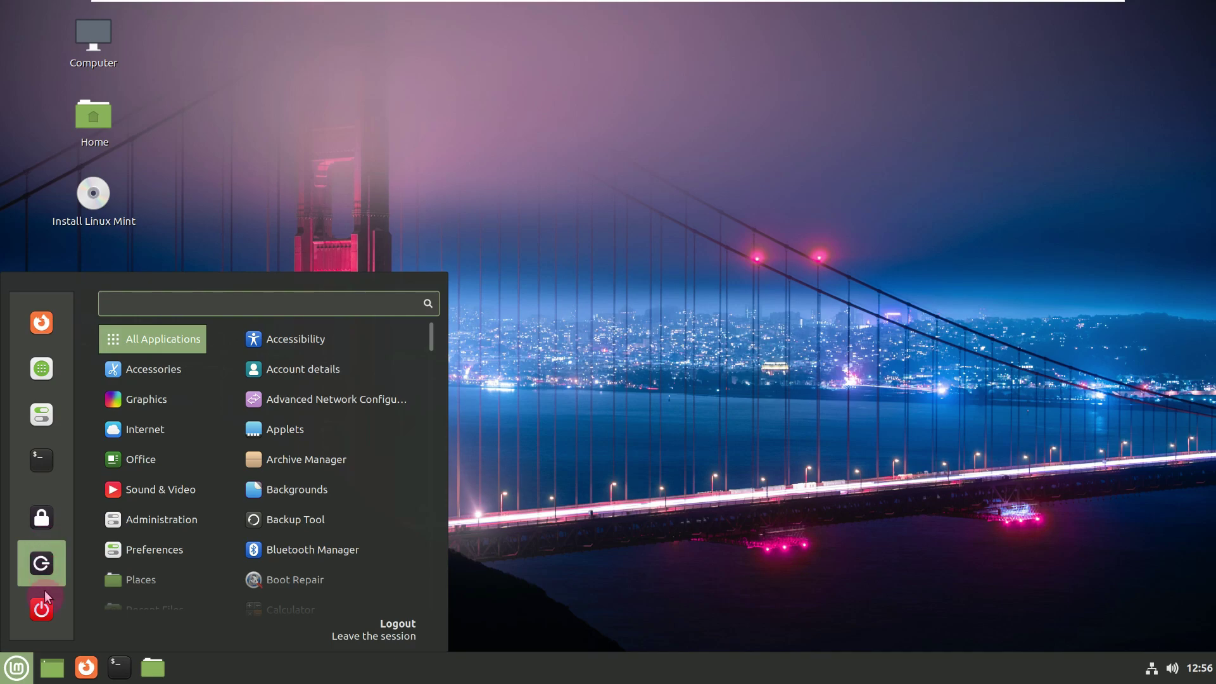
click(42, 518)
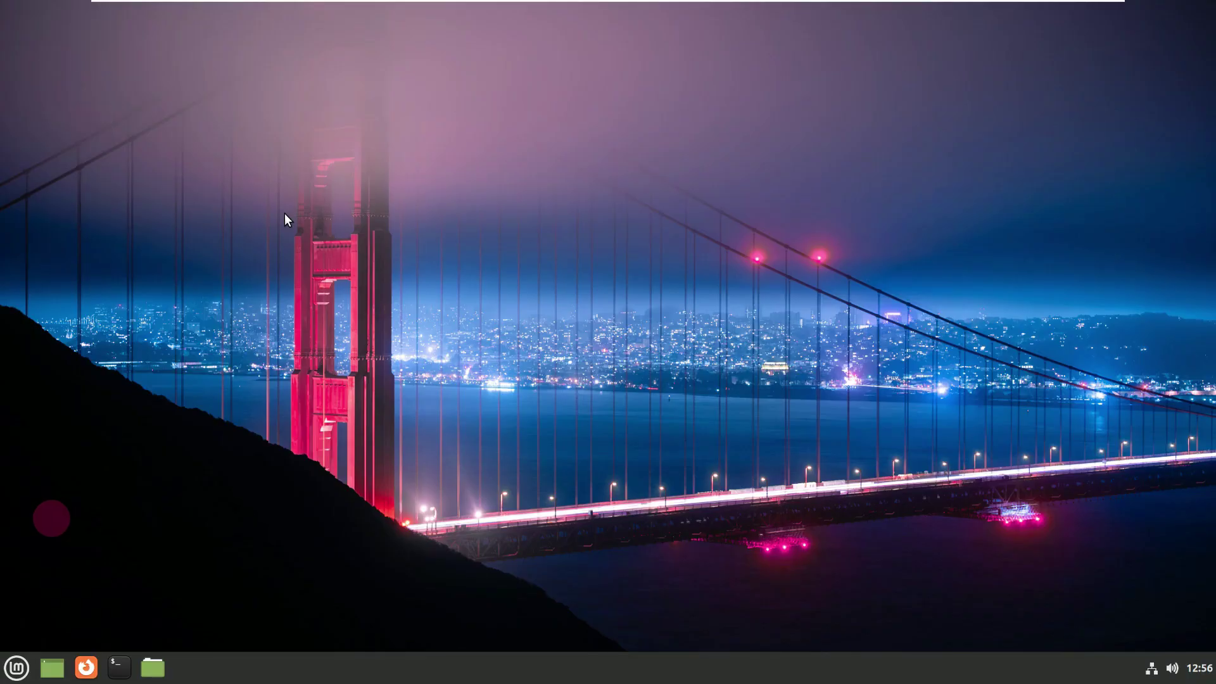
click(17, 668)
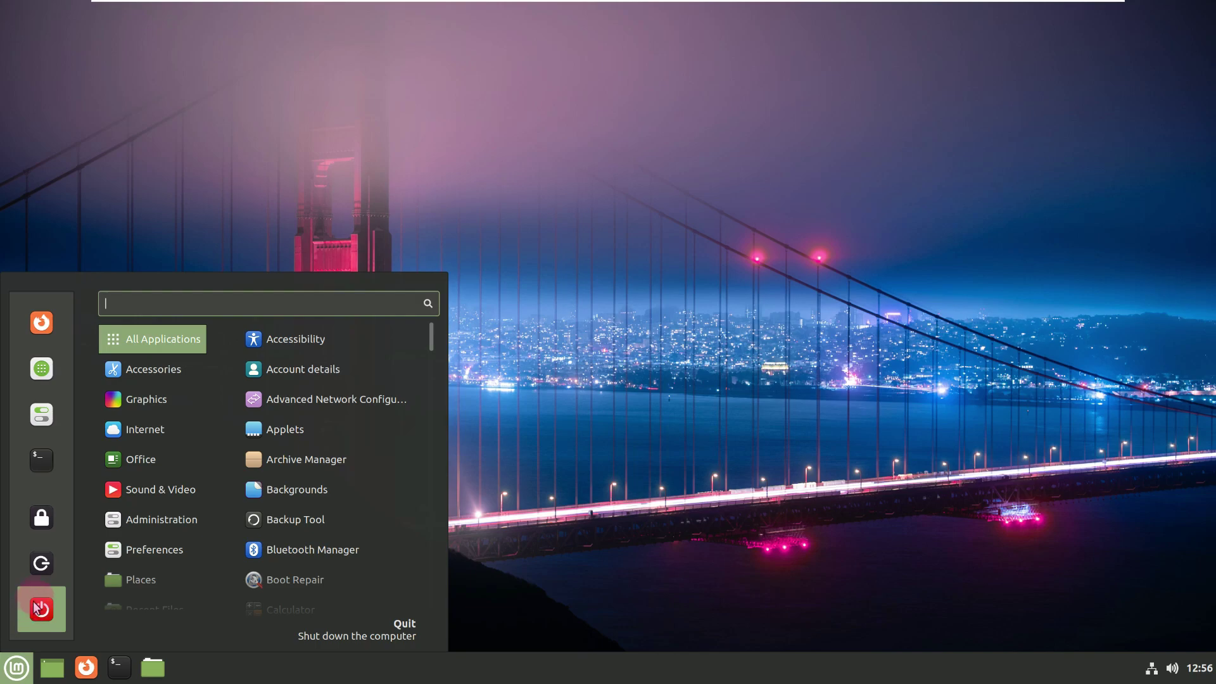
click(38, 578)
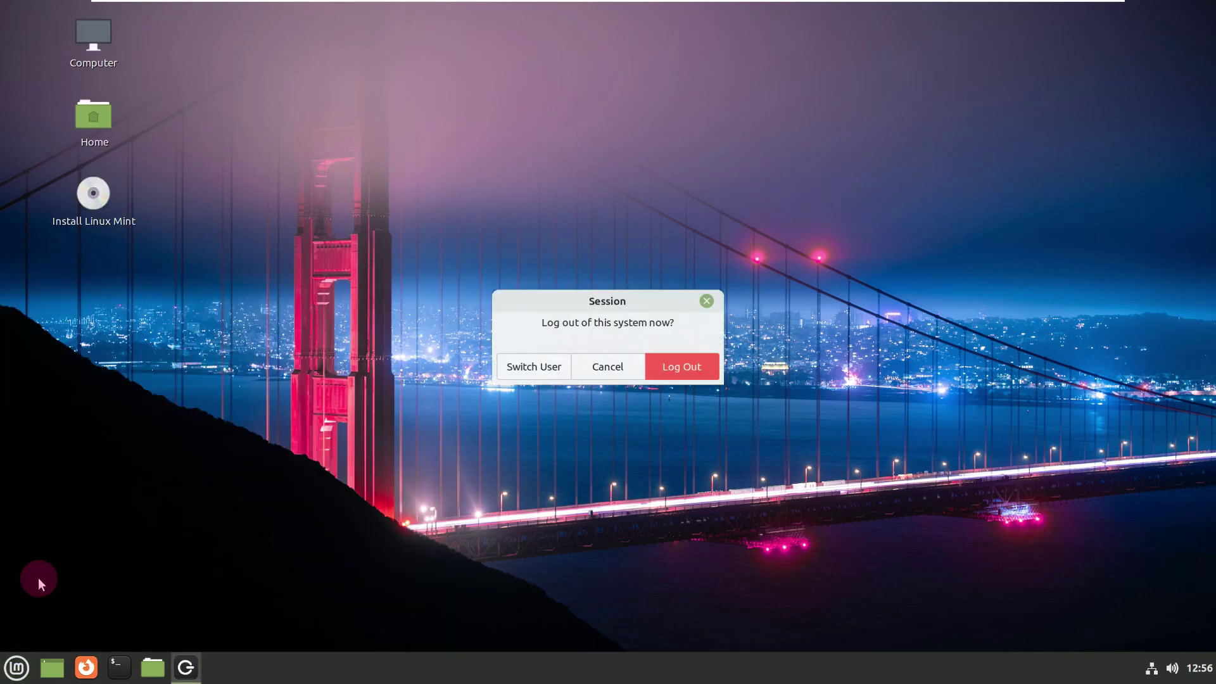
click(668, 371)
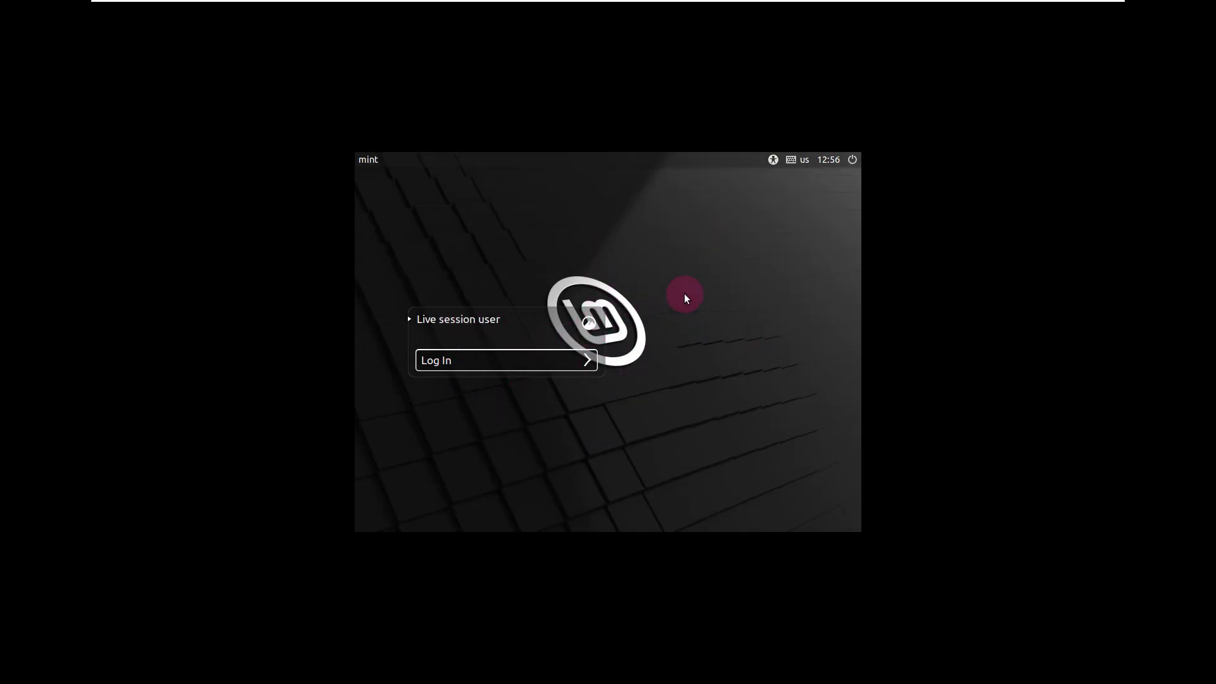
- Stretch the virtual machine's login screen to the full screen height while keeping its aspect ratio
mouse_move(912, 2)
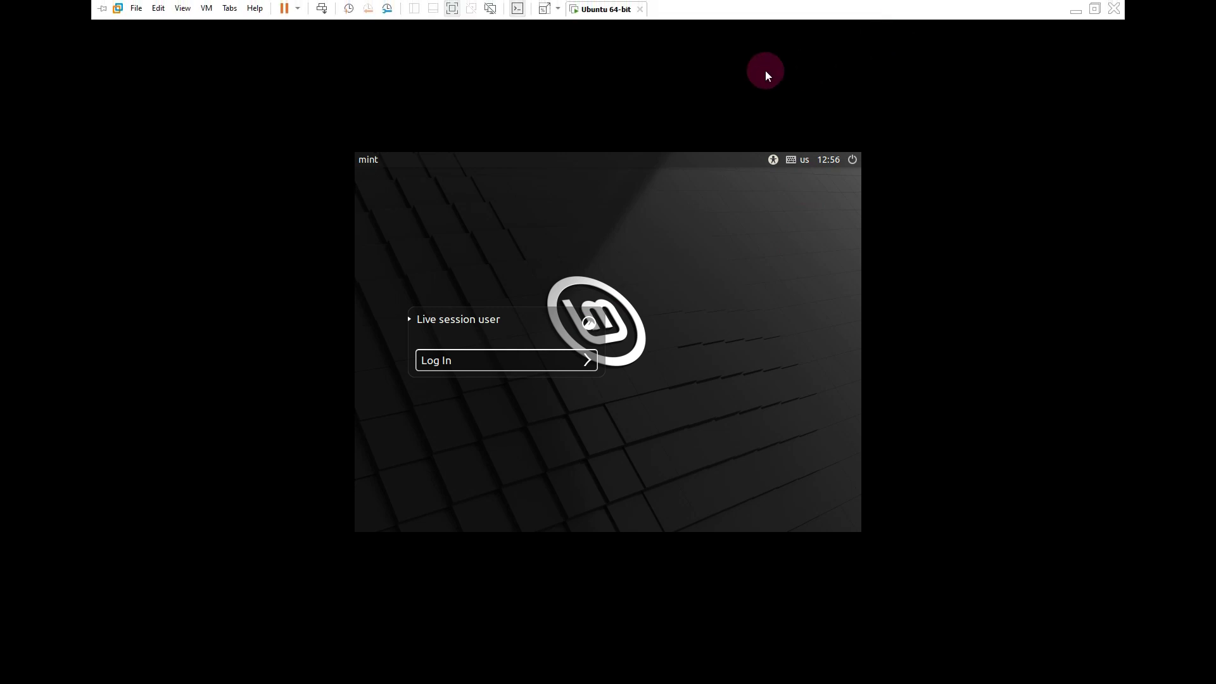
click(558, 9)
click(570, 24)
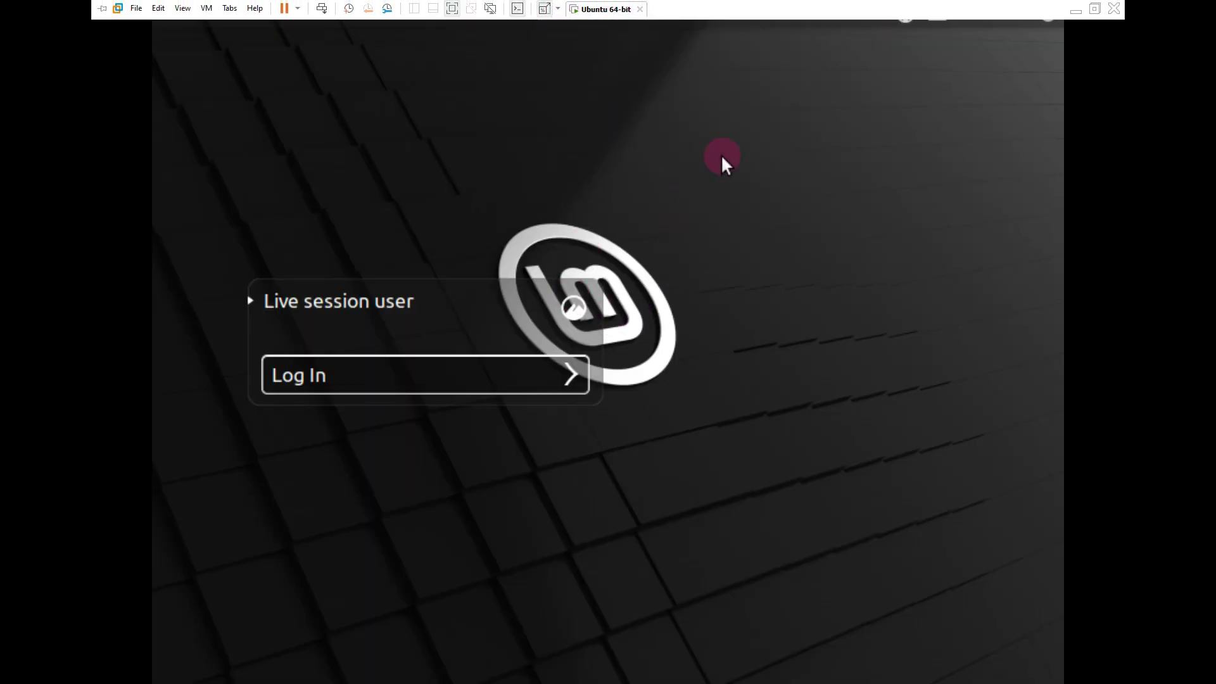
- Check the login screen's accessibility options without enabling any, and shut down the computer
click(905, 14)
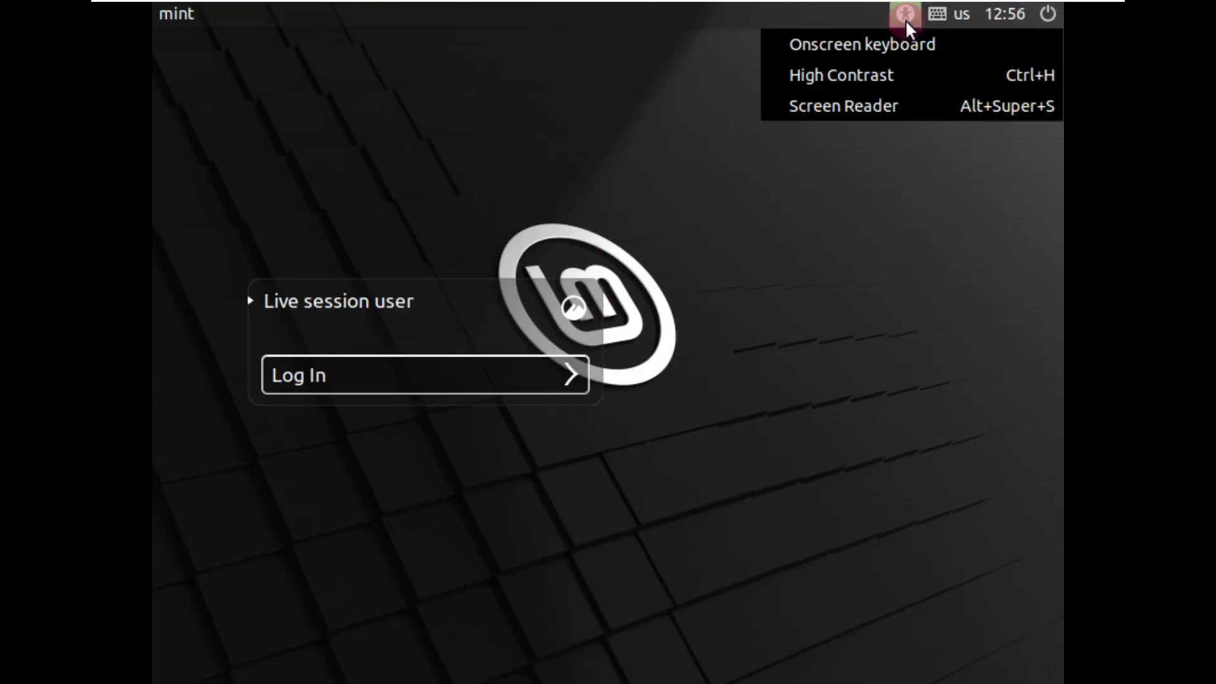
click(928, 20)
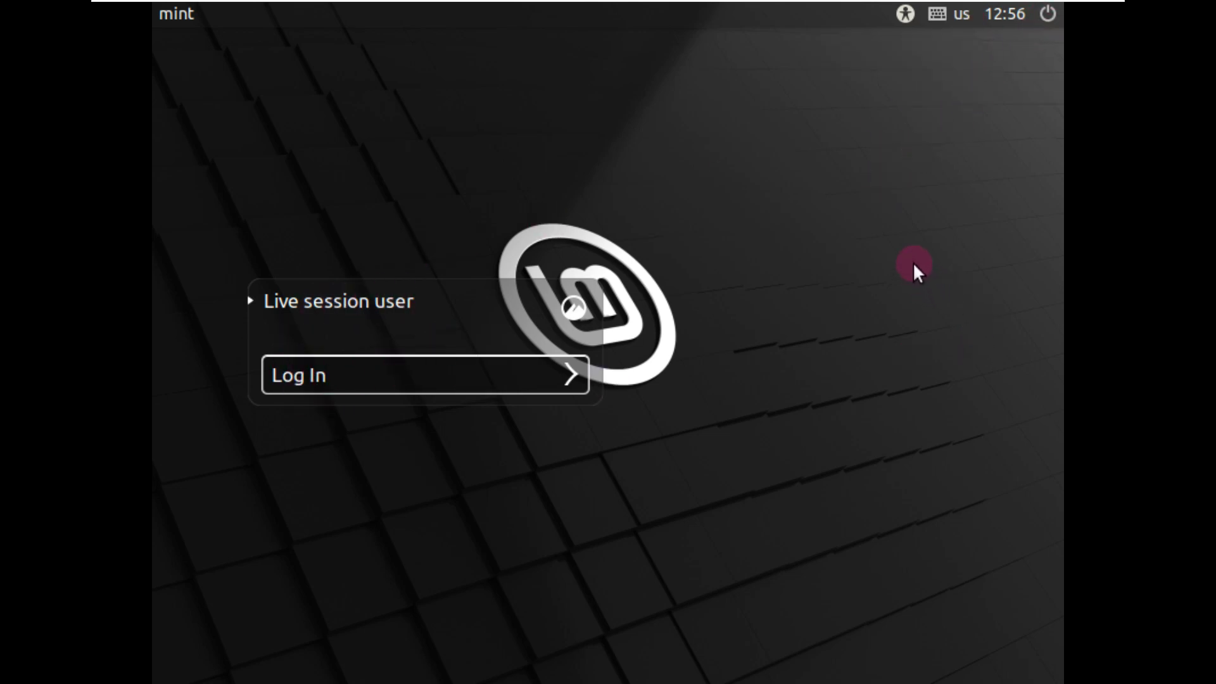
click(1045, 15)
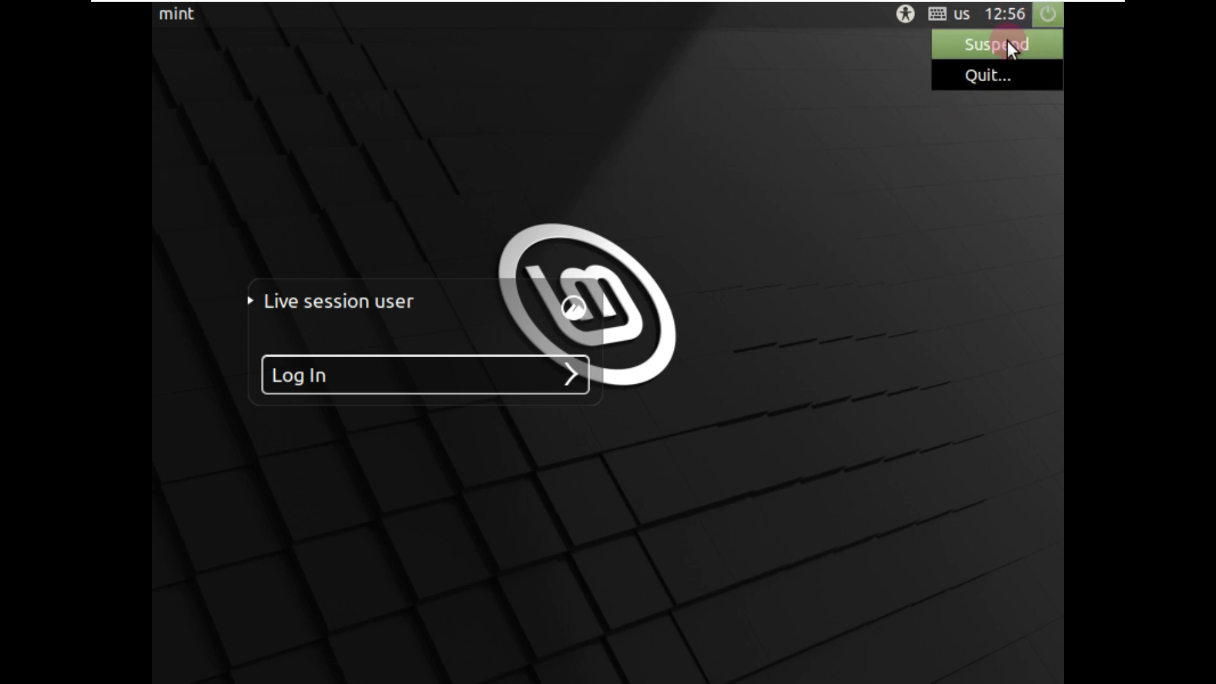
click(996, 79)
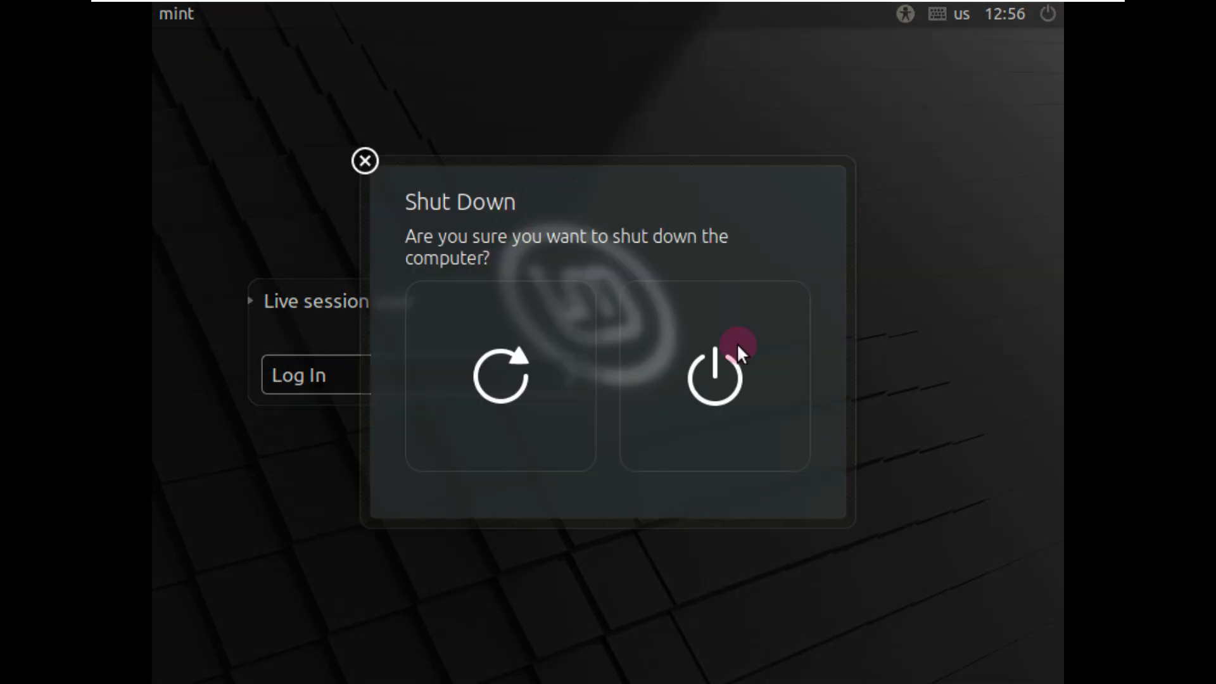
click(687, 397)
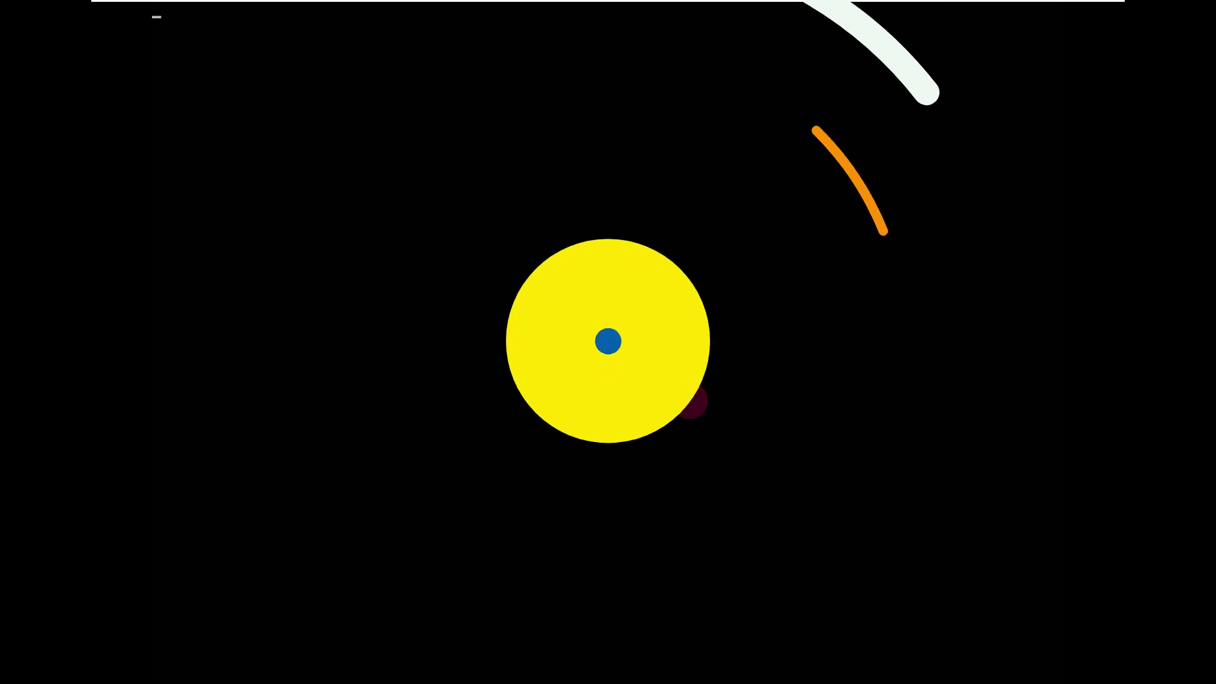